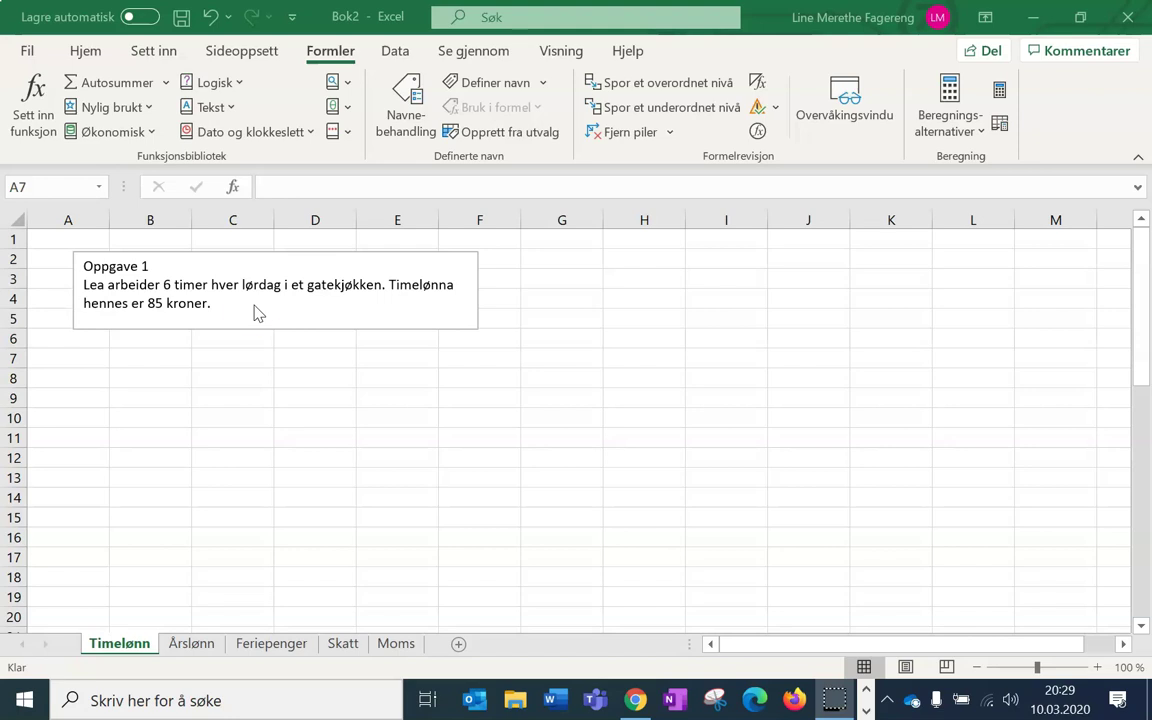
- Add the Saturday-earnings question to the Oppgave 1 text box and make the box taller to fit it
click(249, 303)
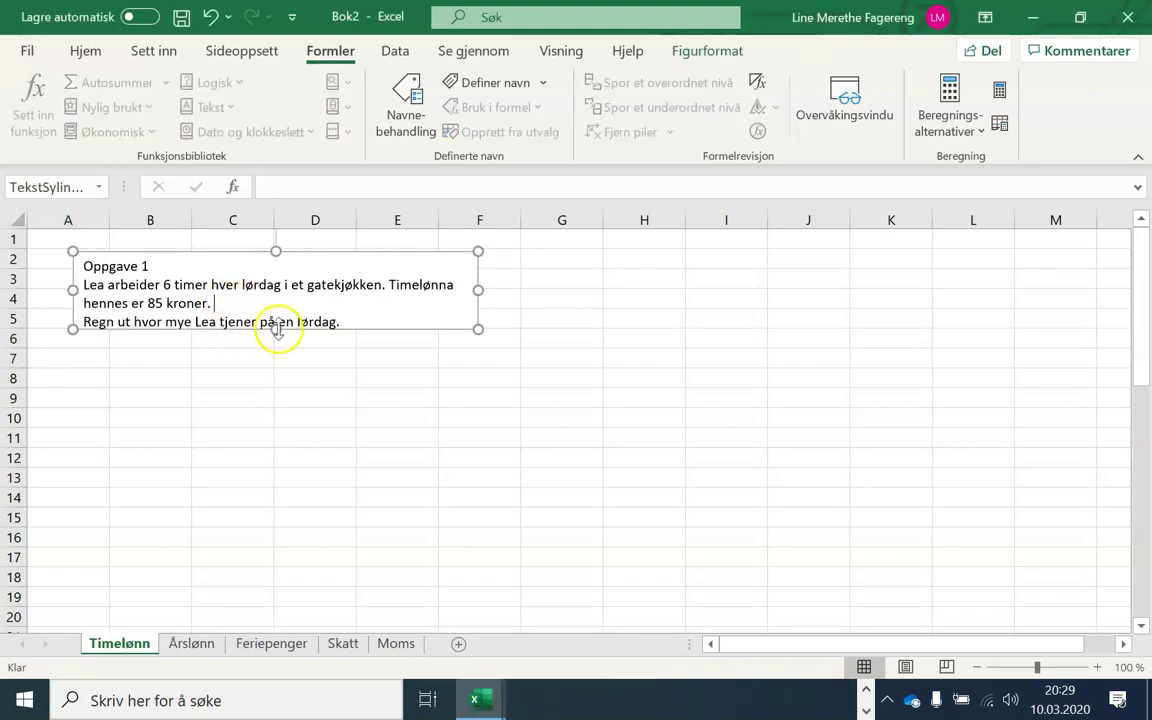
drag(276, 330, 278, 349)
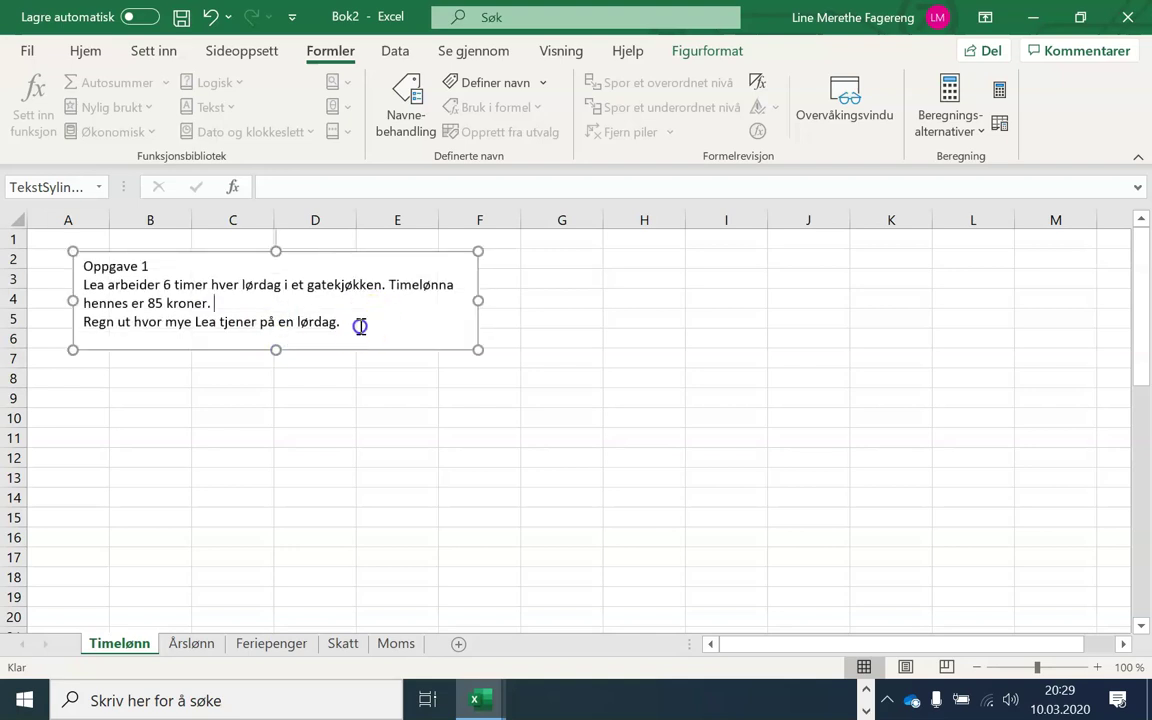
click(336, 417)
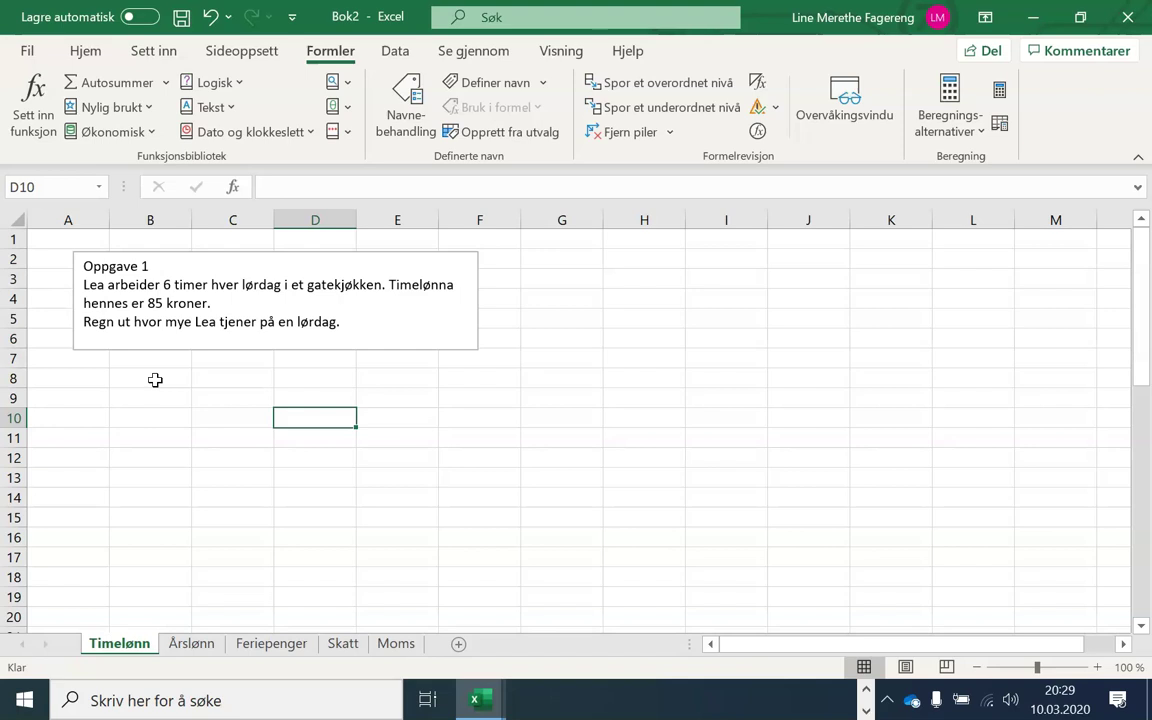
- Enter the headings timelønn, timer and tjener lørdag in cells B8 to D8
click(148, 300)
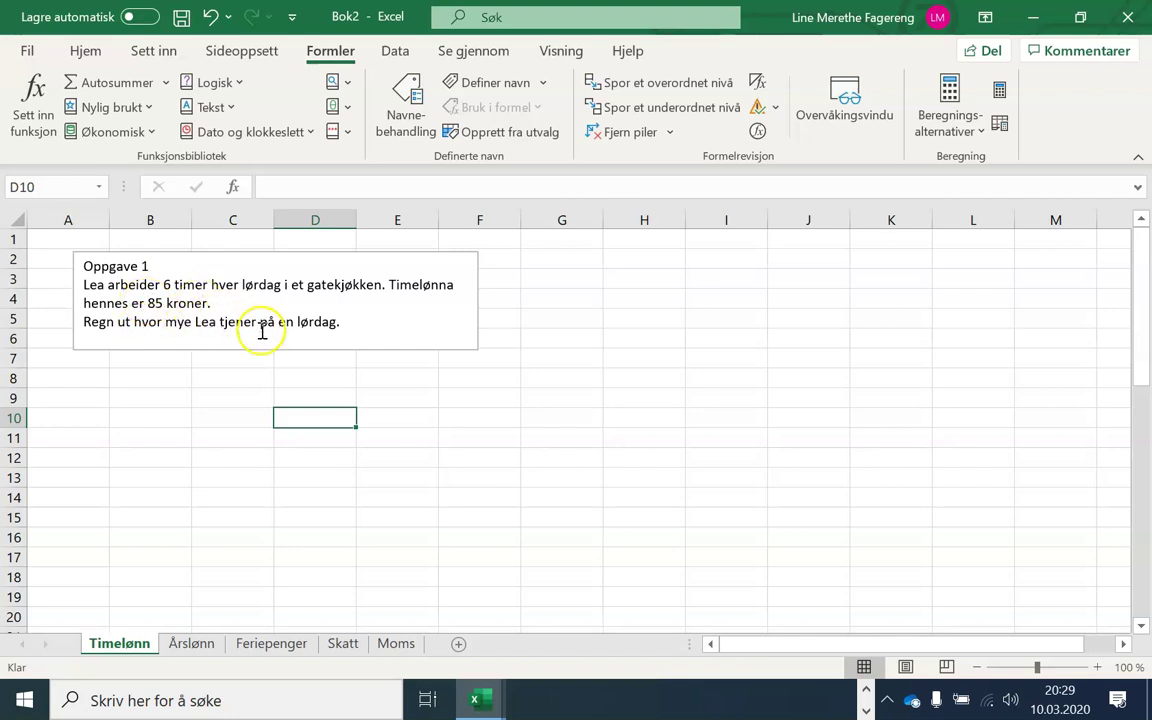
click(150, 376)
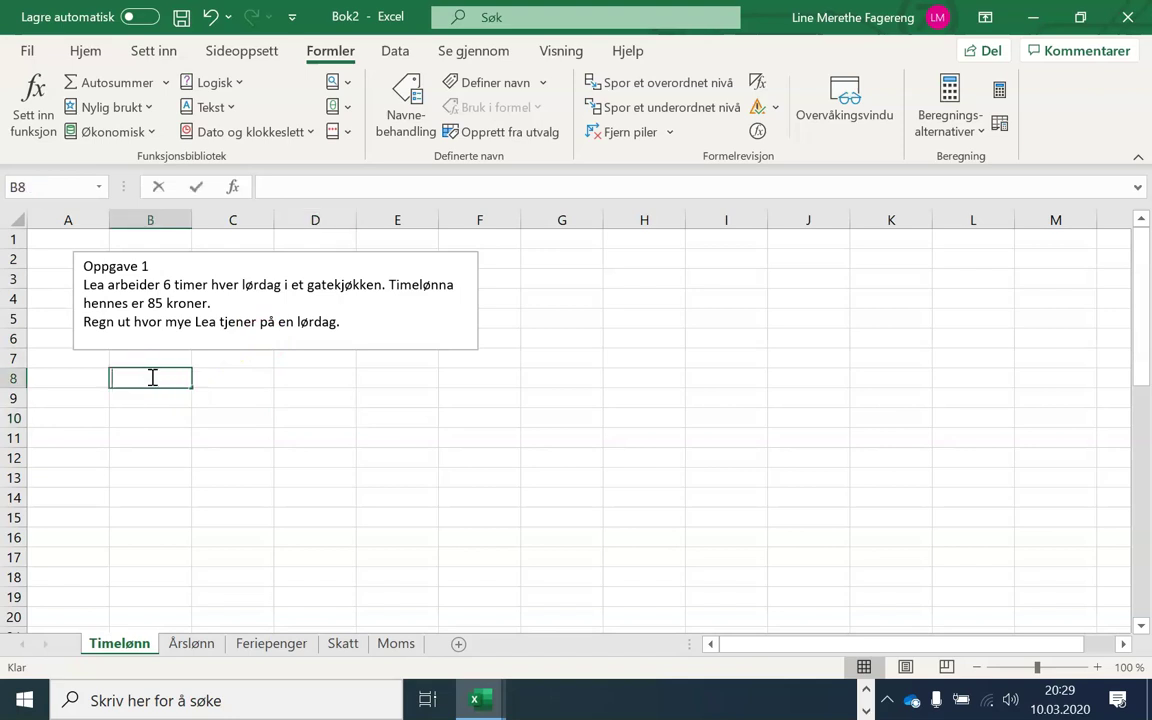
text(timelønn)
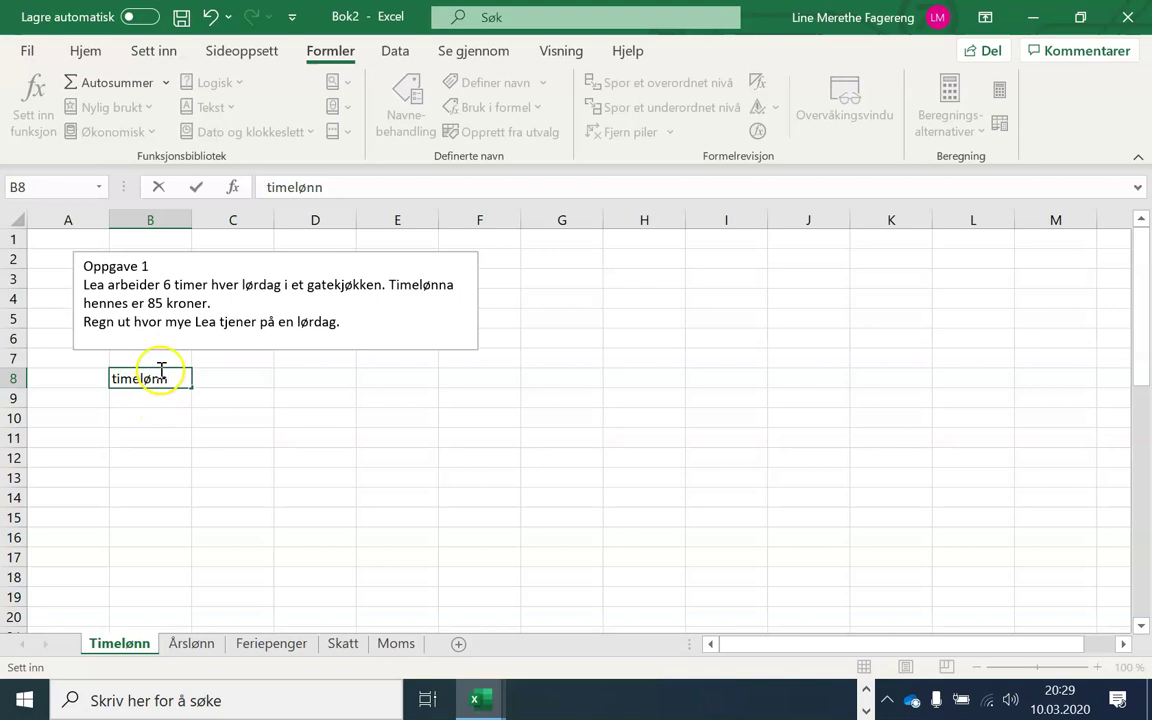
click(165, 398)
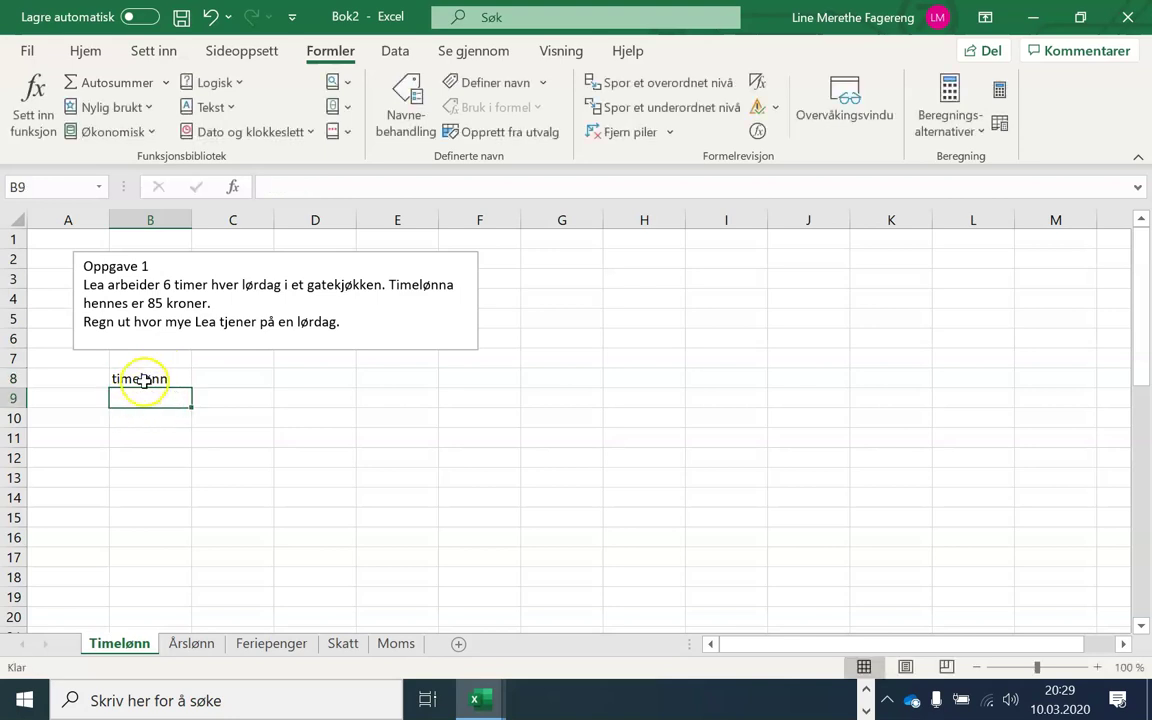
click(145, 378)
click(244, 382)
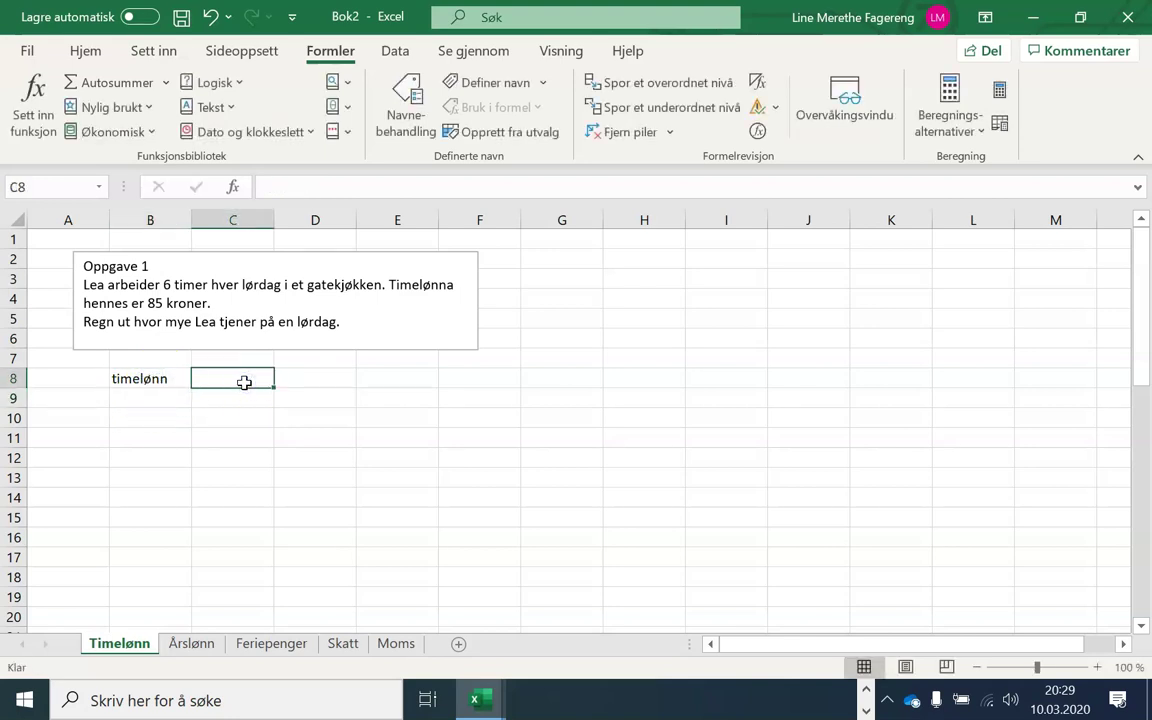
text(timer)
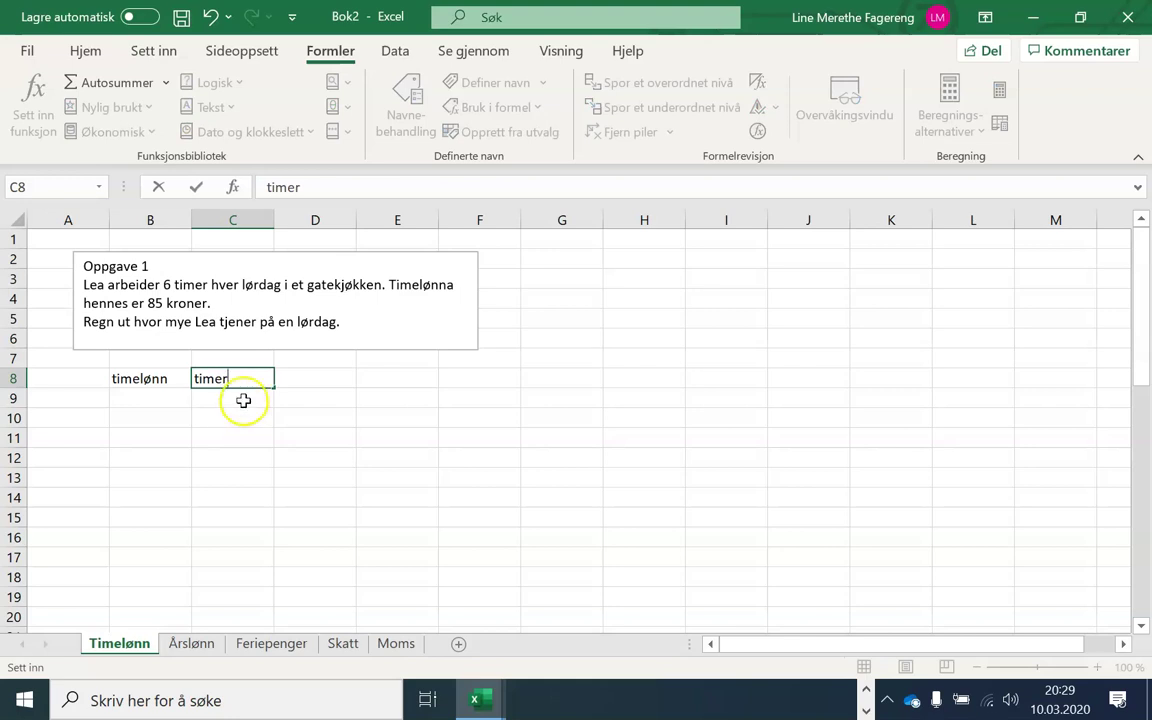
click(243, 400)
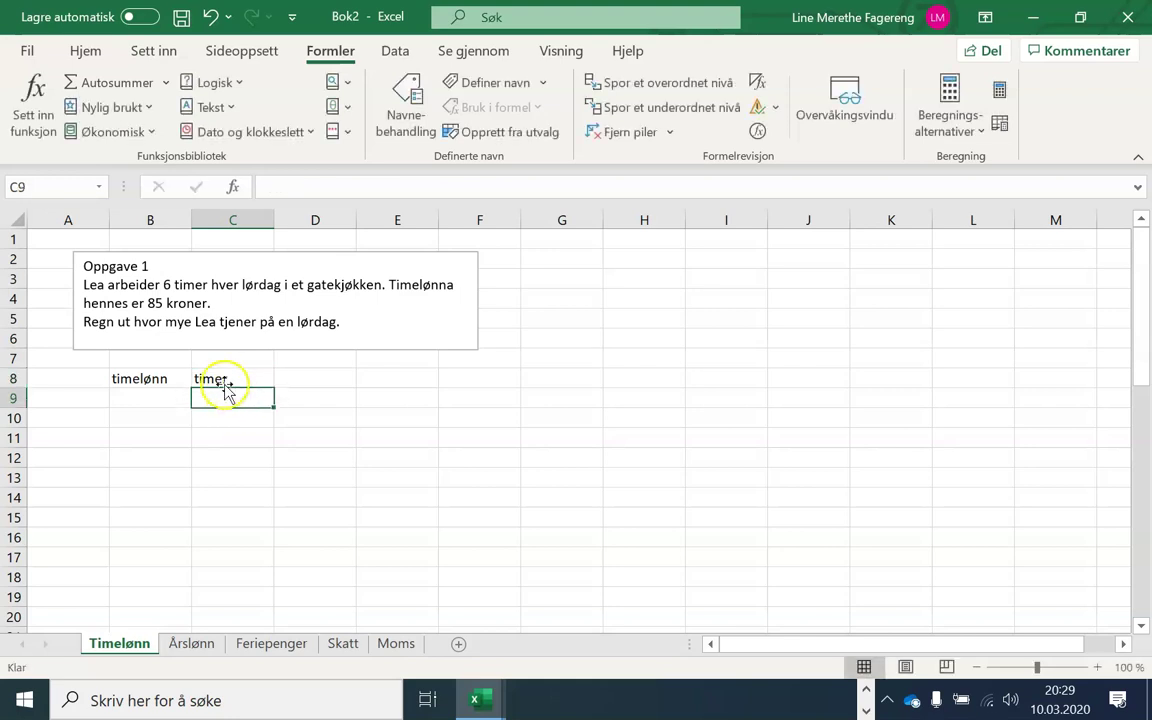
click(224, 381)
click(162, 379)
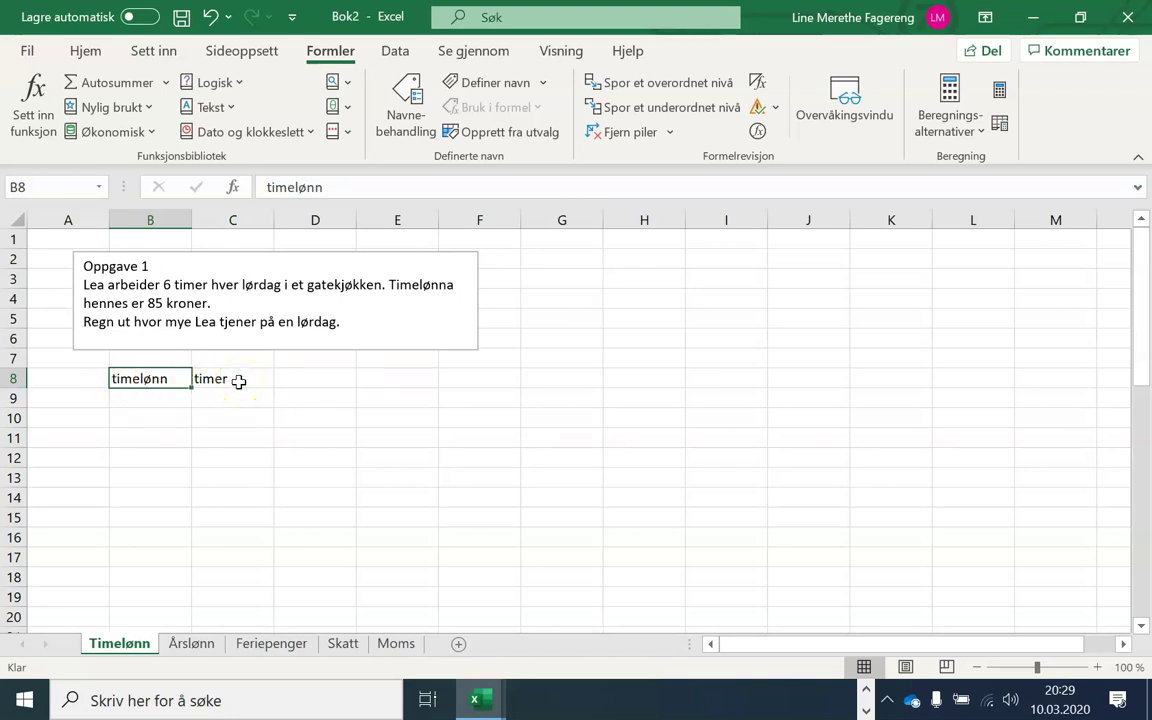
click(304, 379)
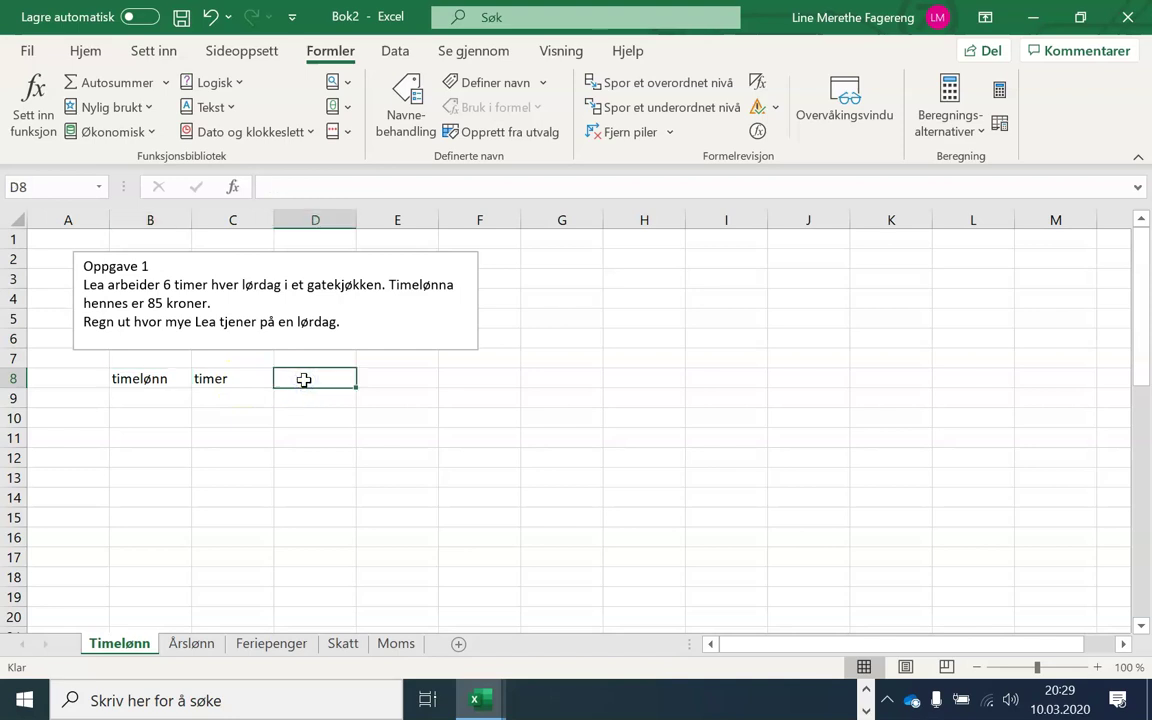
text(tjene)
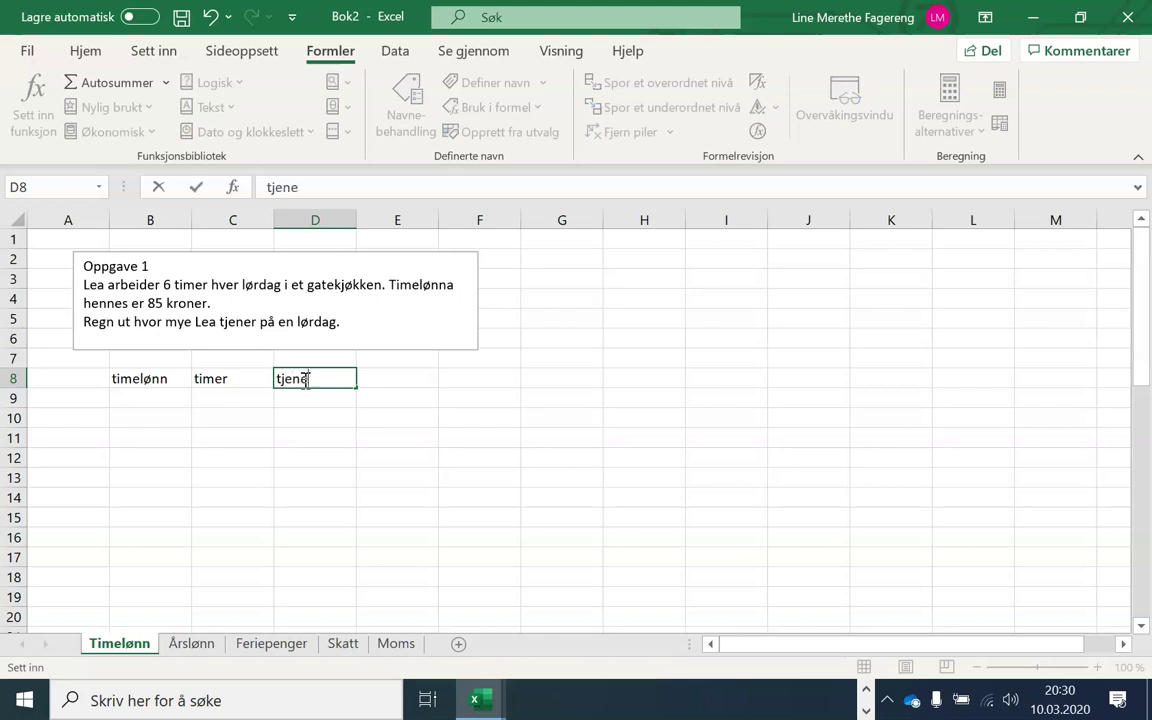
text(r lørdag)
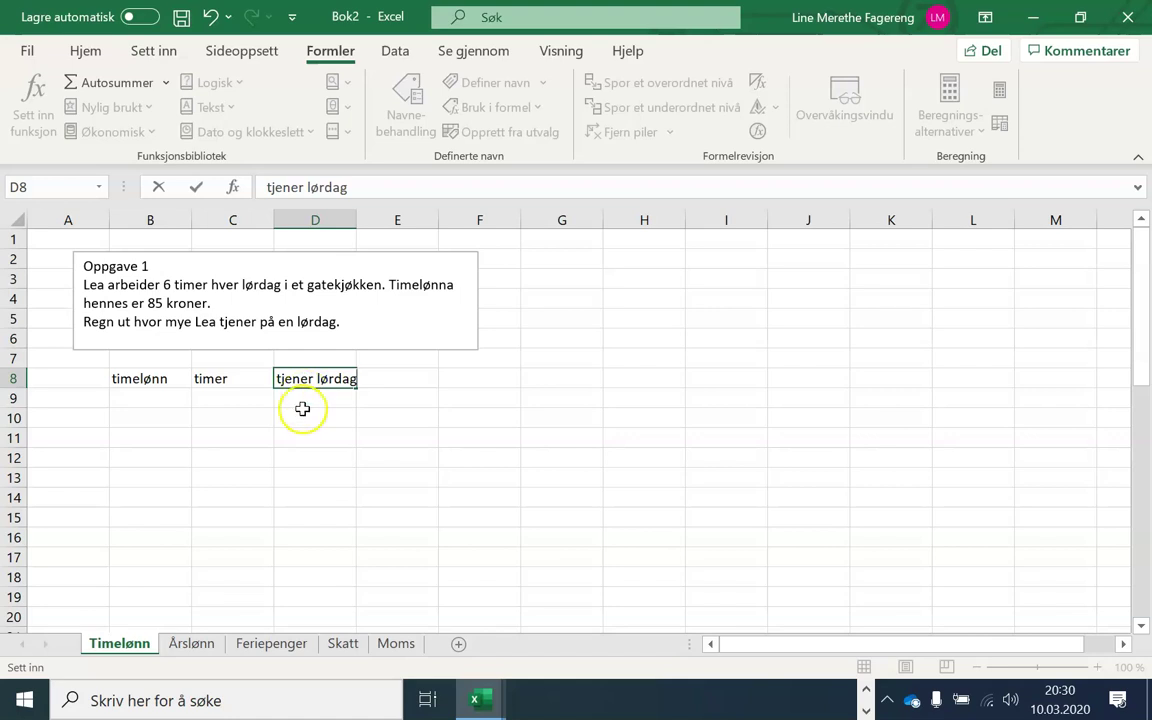
click(306, 400)
- Enter the hourly wage 85 in B9 and 6 hours in C9
click(153, 398)
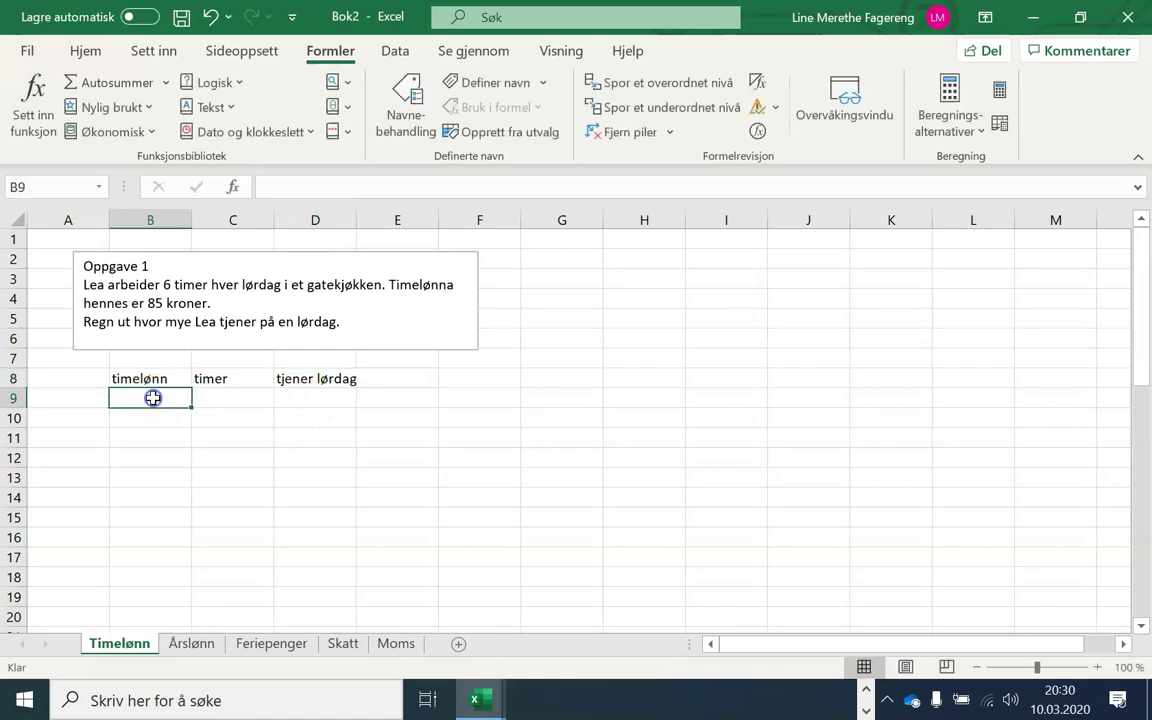
text(85)
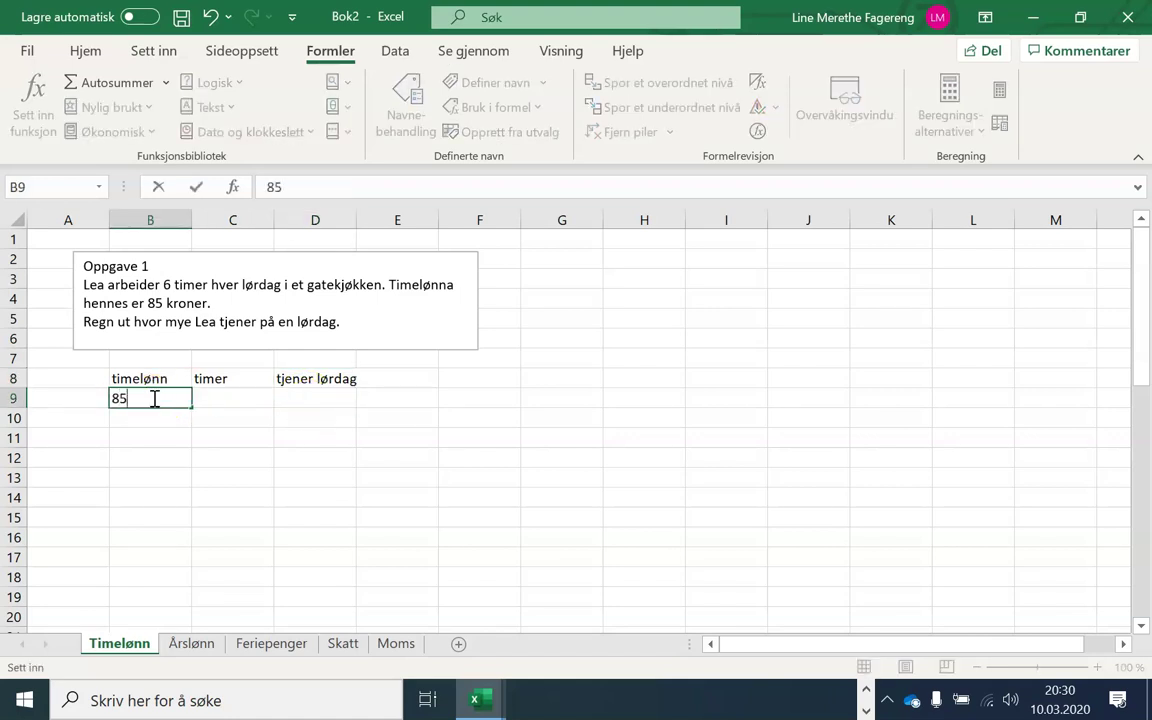
click(226, 398)
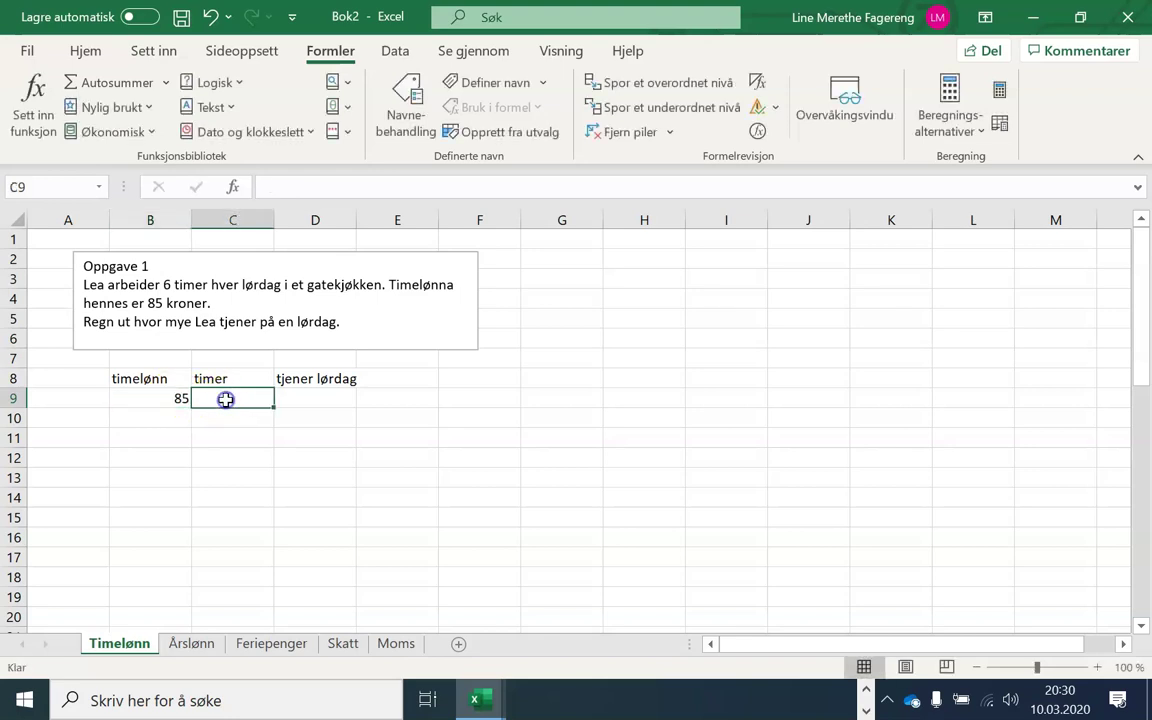
text(6)
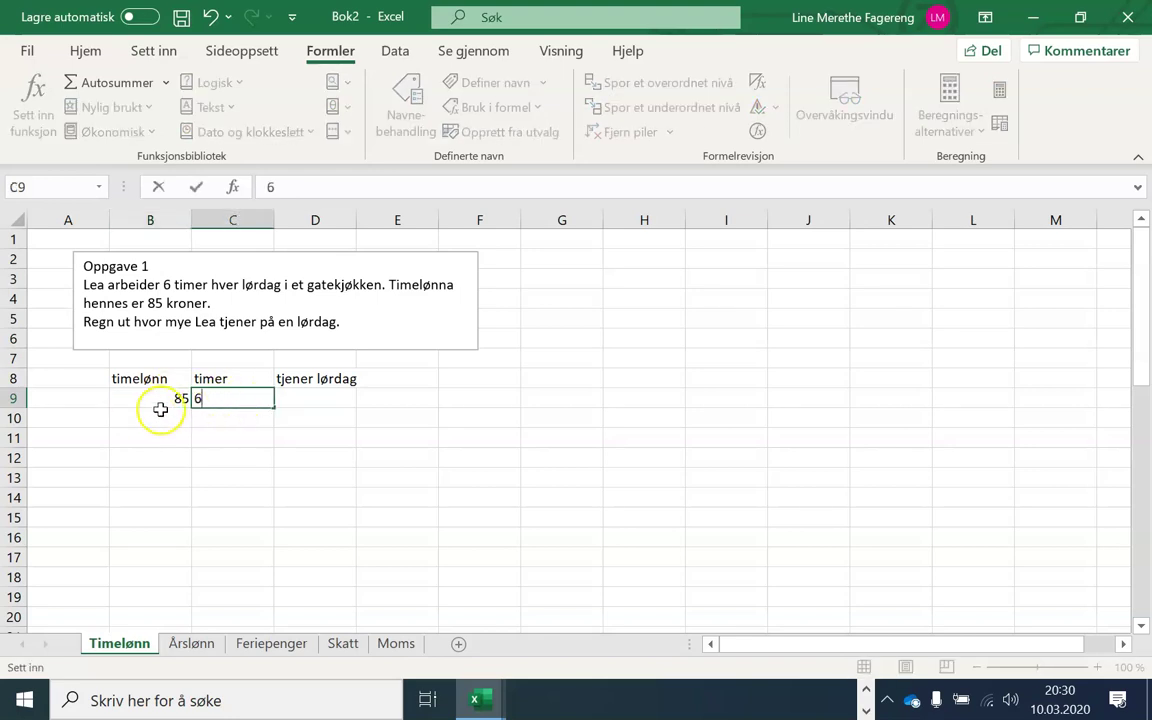
click(163, 398)
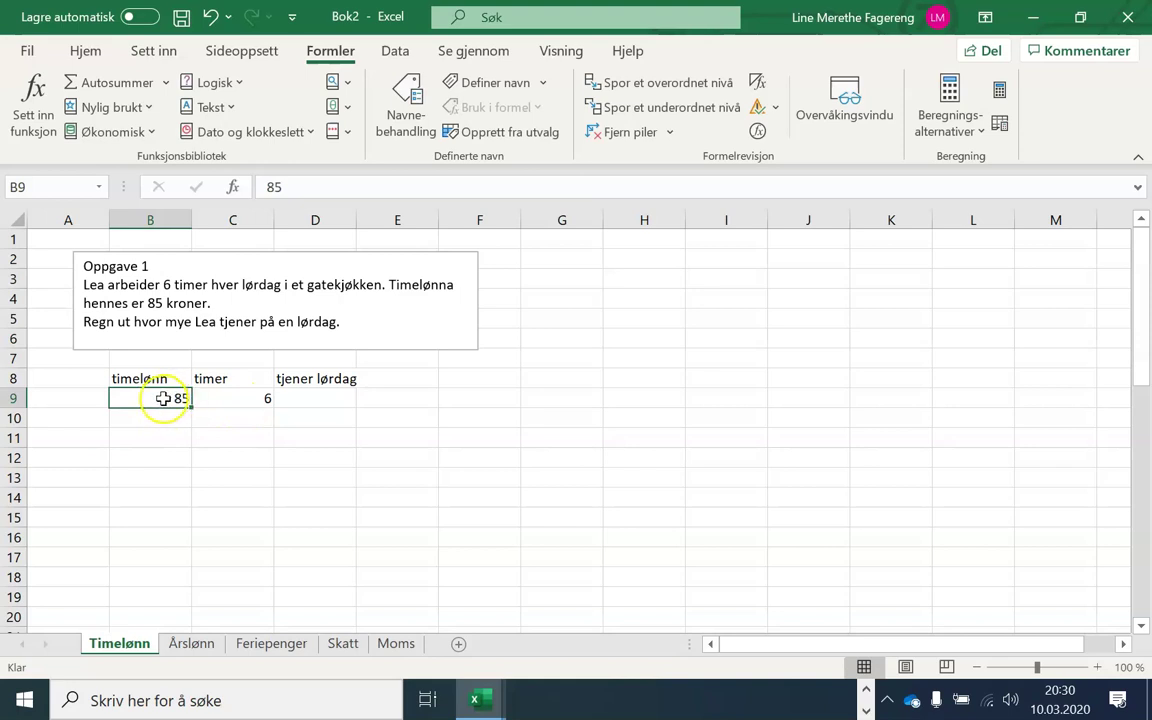
- Give the wage in B9 the Tall number format so it shows 85,00
click(86, 52)
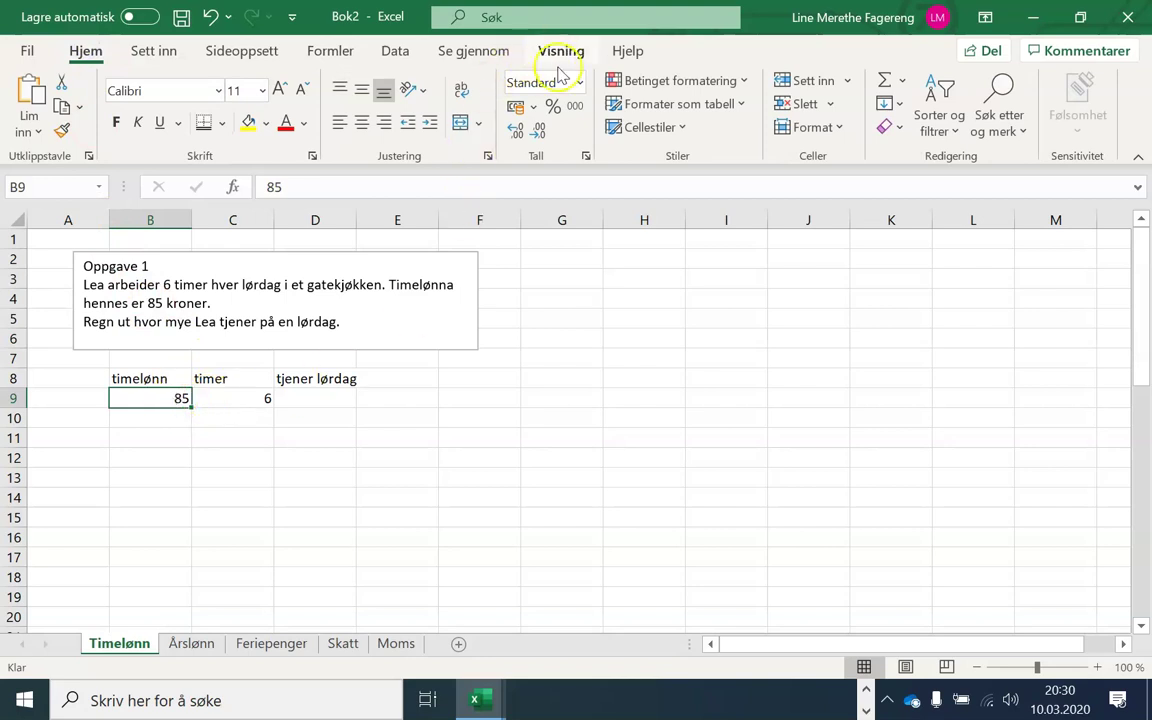
click(537, 131)
click(514, 131)
click(514, 131)
click(537, 131)
click(514, 131)
click(535, 131)
click(535, 131)
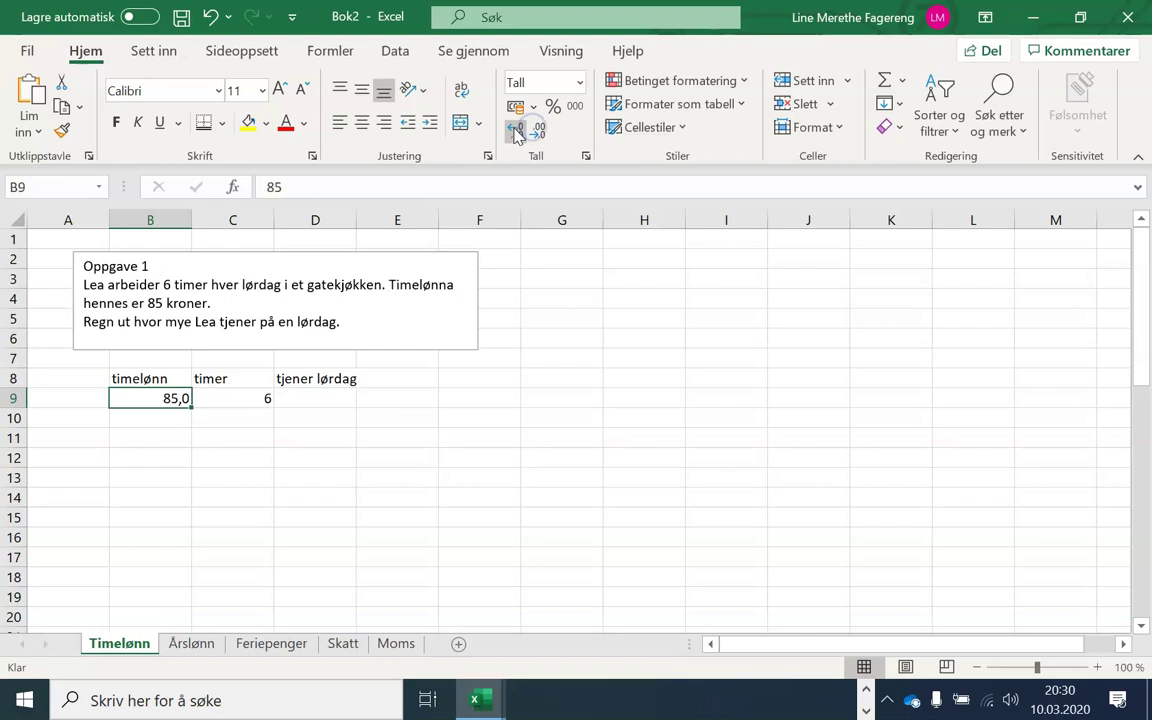
click(579, 81)
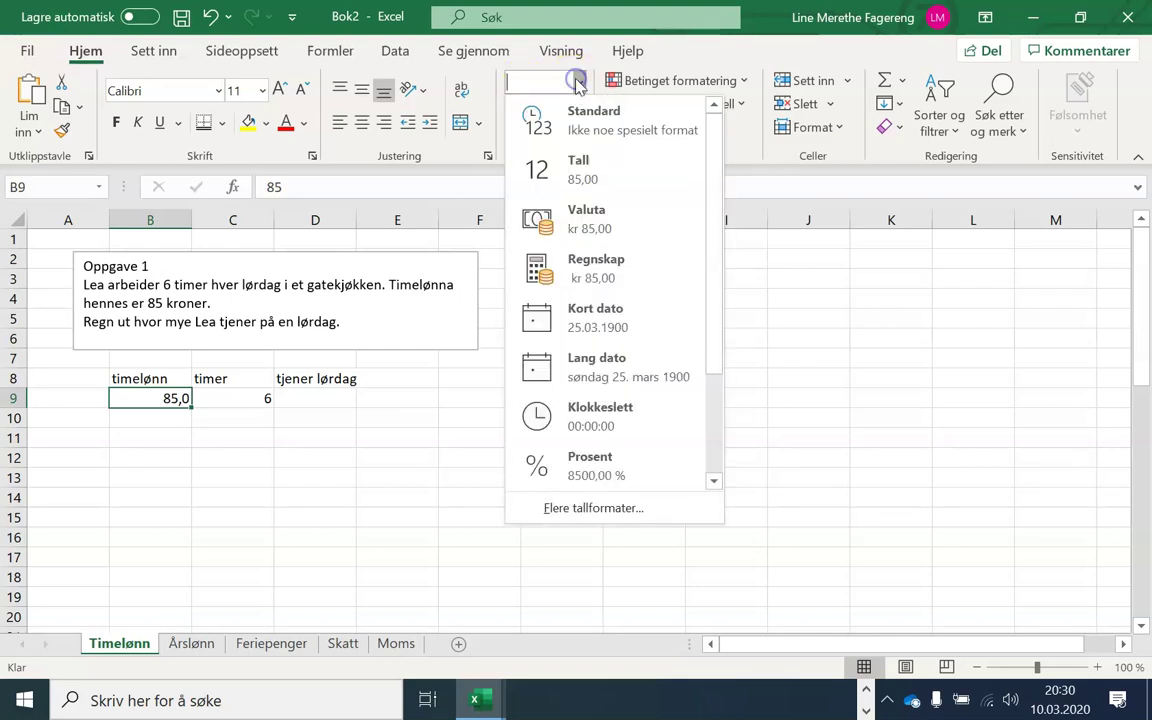
click(581, 170)
click(154, 405)
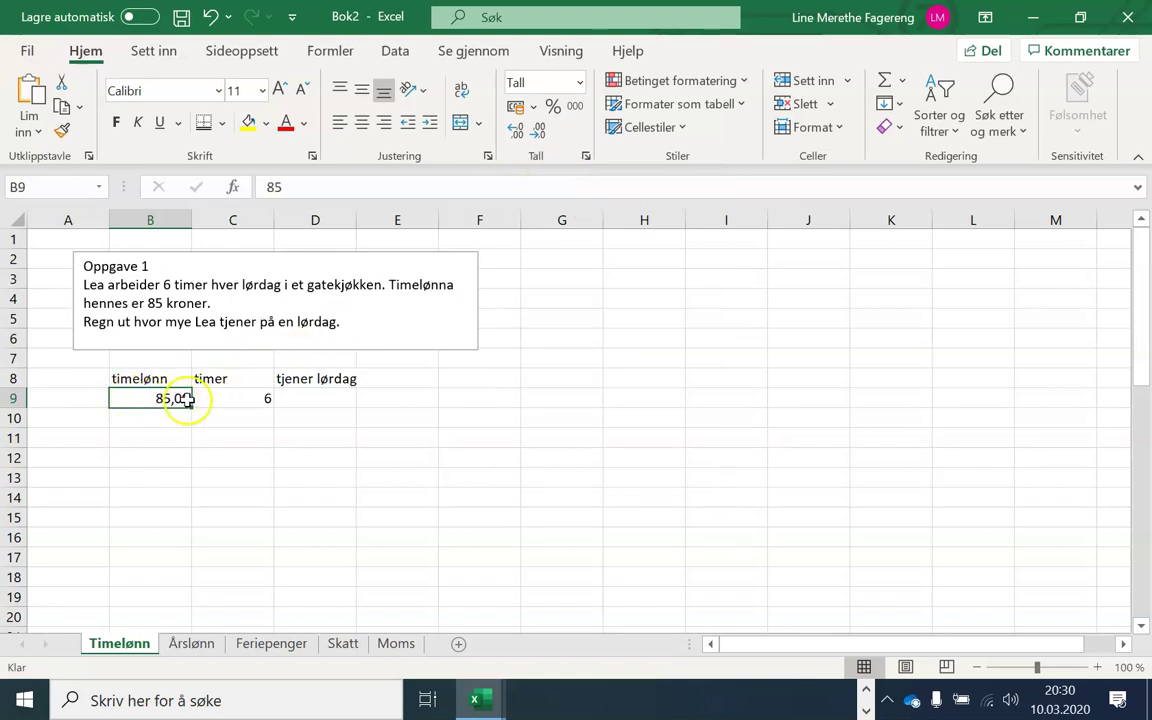
- Check B9's cell options without changes, then move through C9 to cell D9
right_click(141, 399)
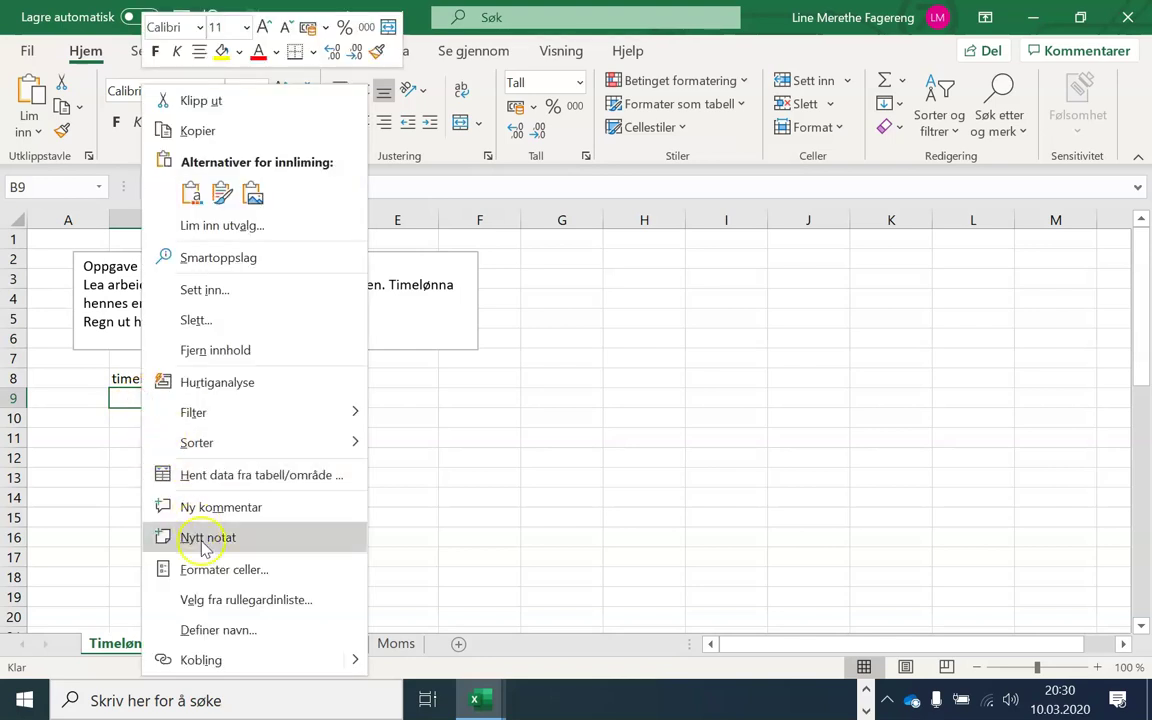
click(124, 395)
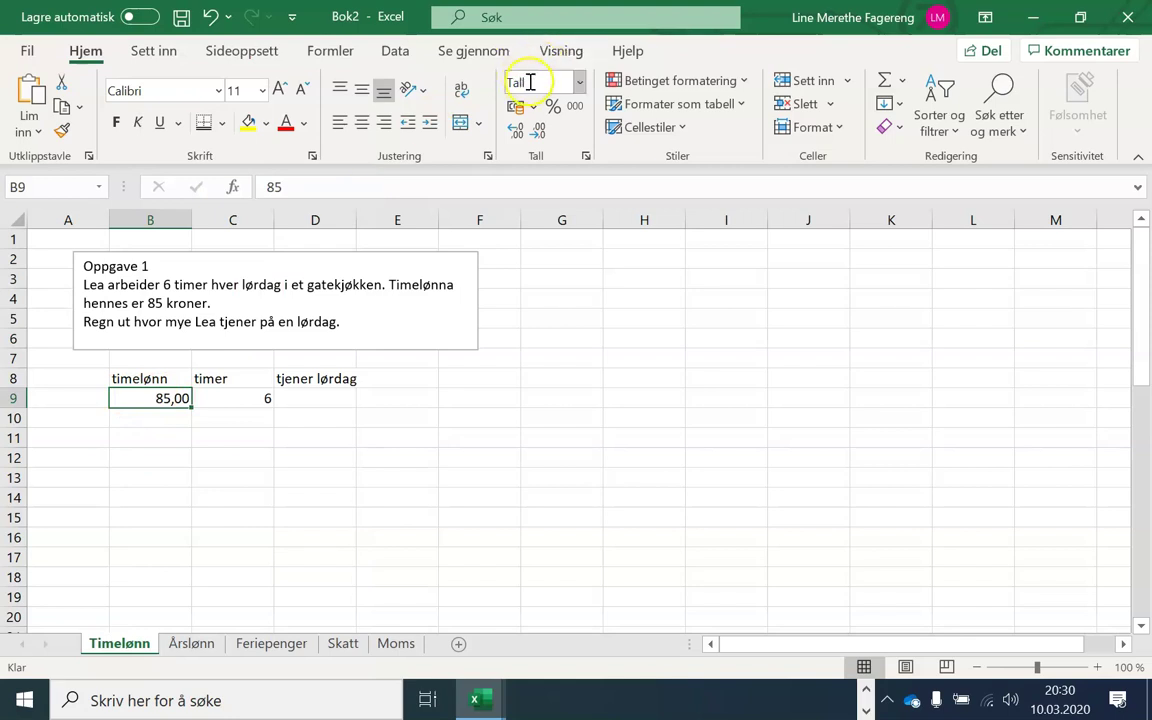
click(251, 392)
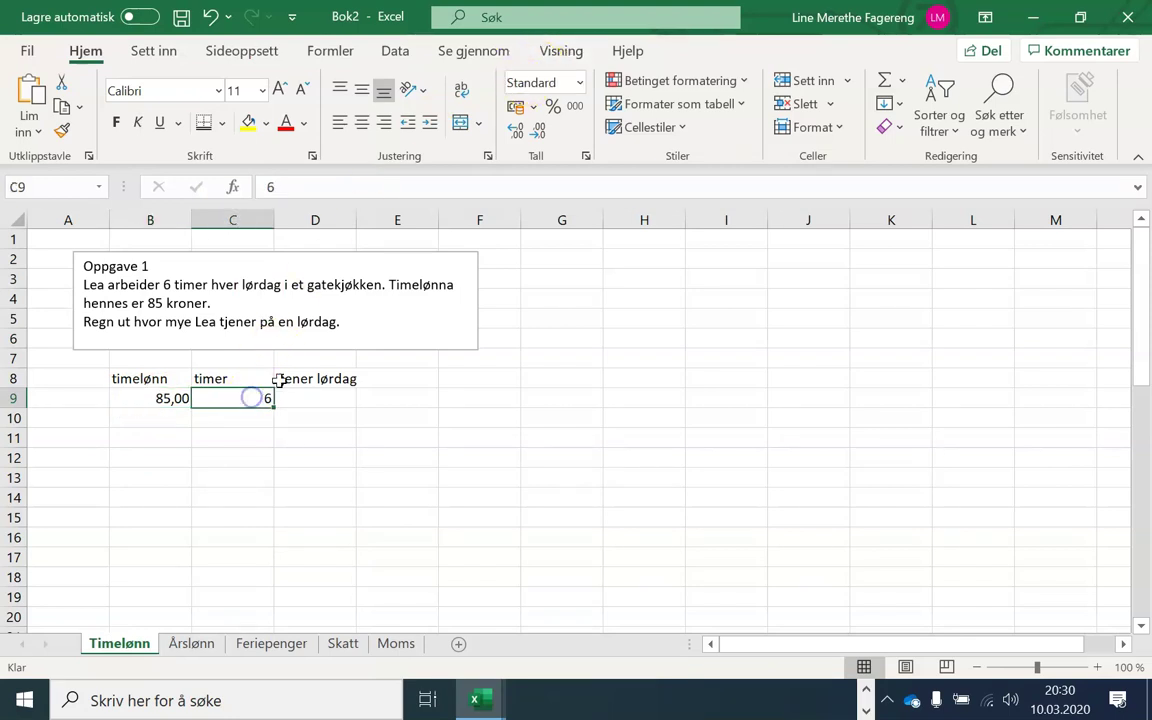
click(255, 400)
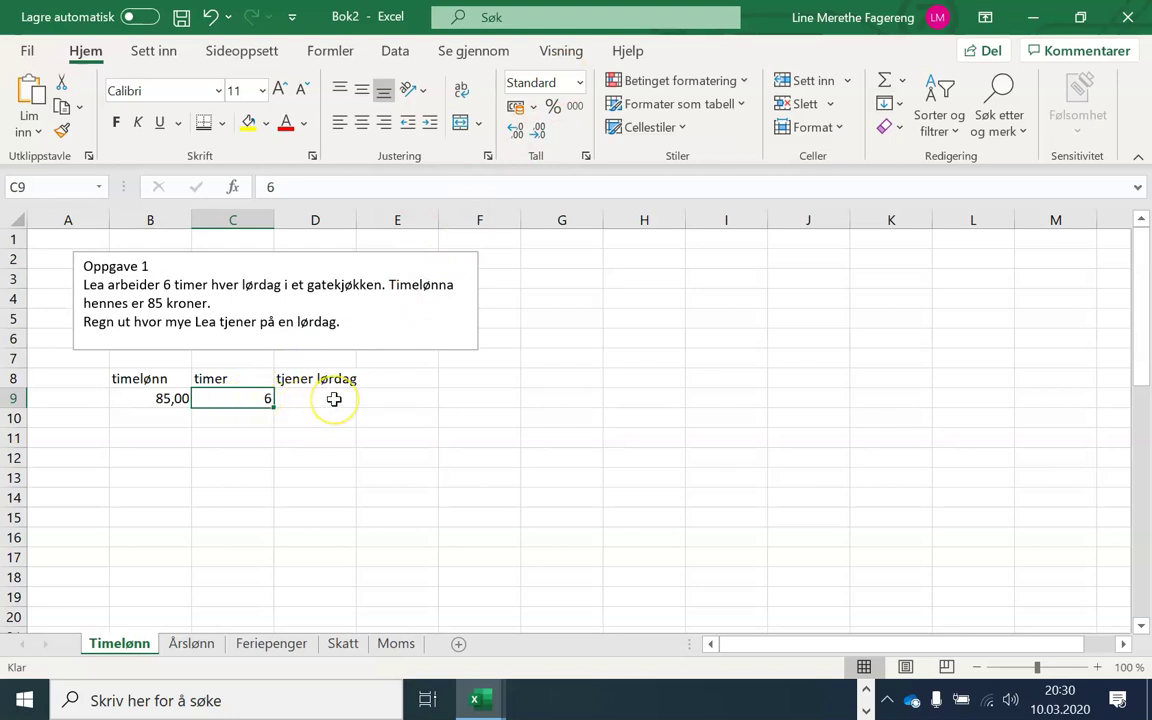
click(334, 399)
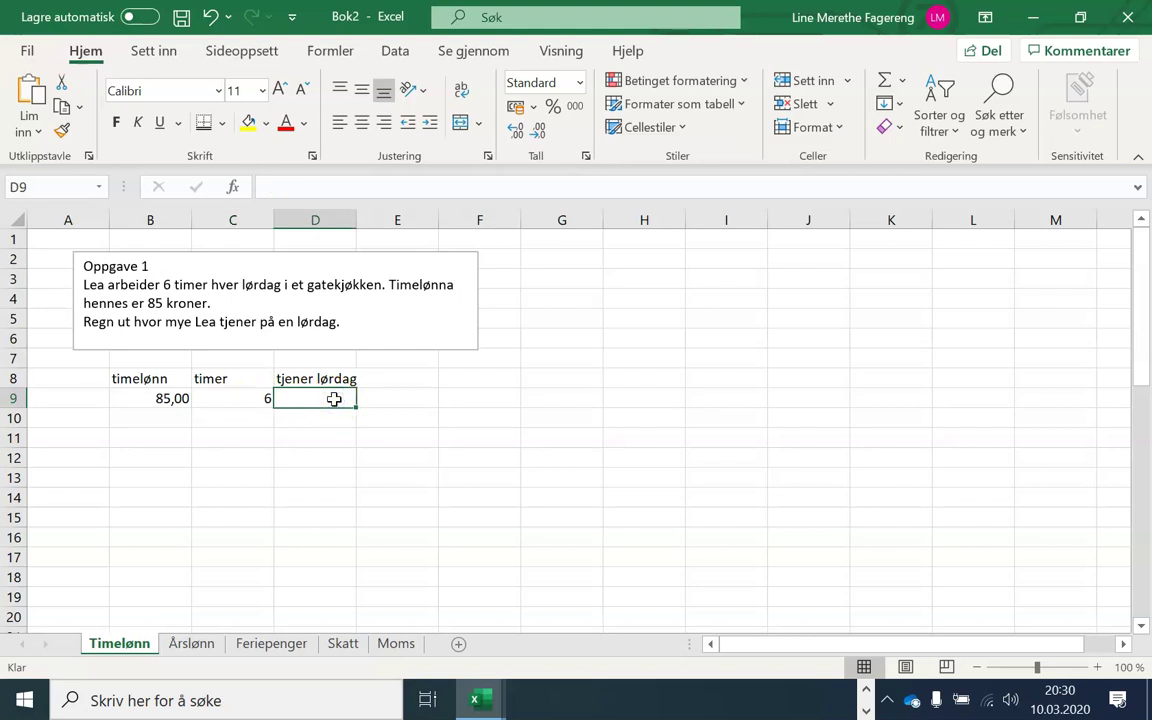
- Enter the formula =B9*C9 in D9 to calculate the Saturday earnings
click(334, 399)
text(=)
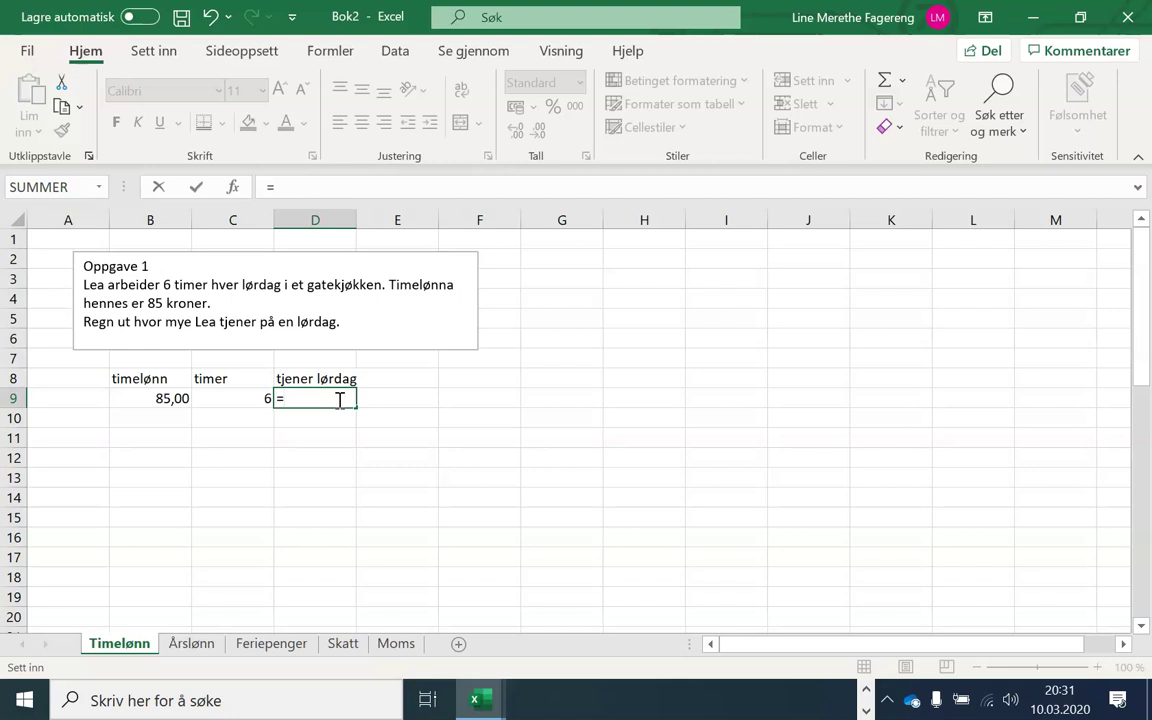
click(140, 398)
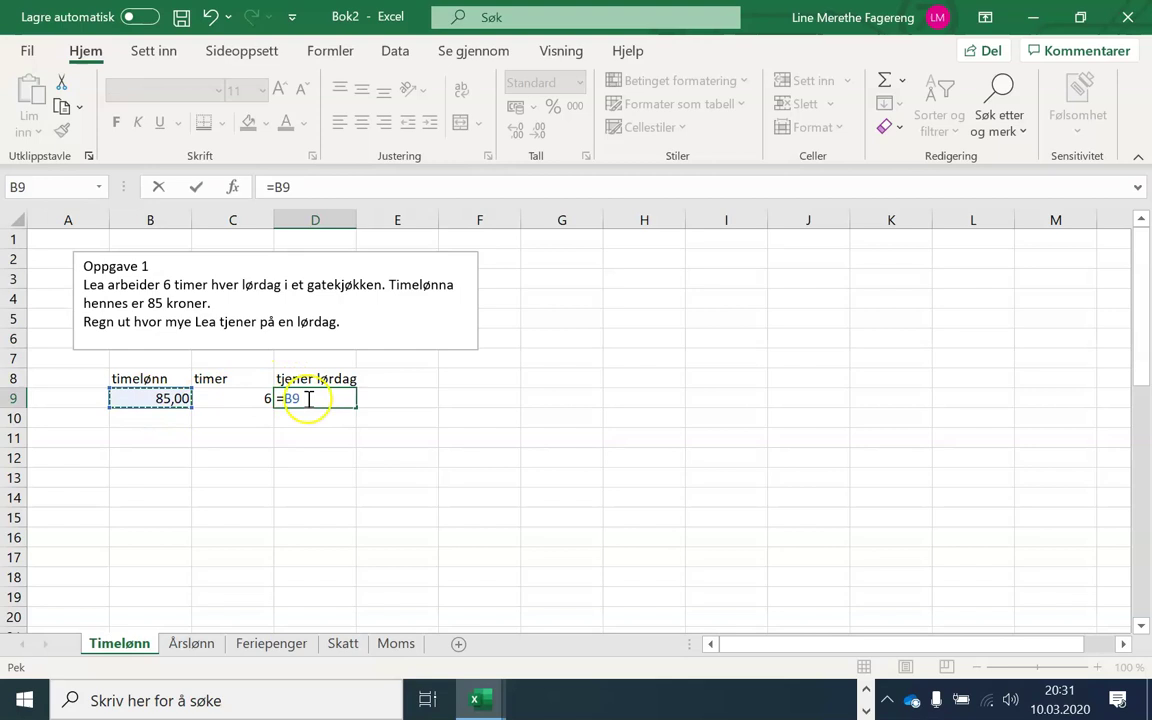
text(*)
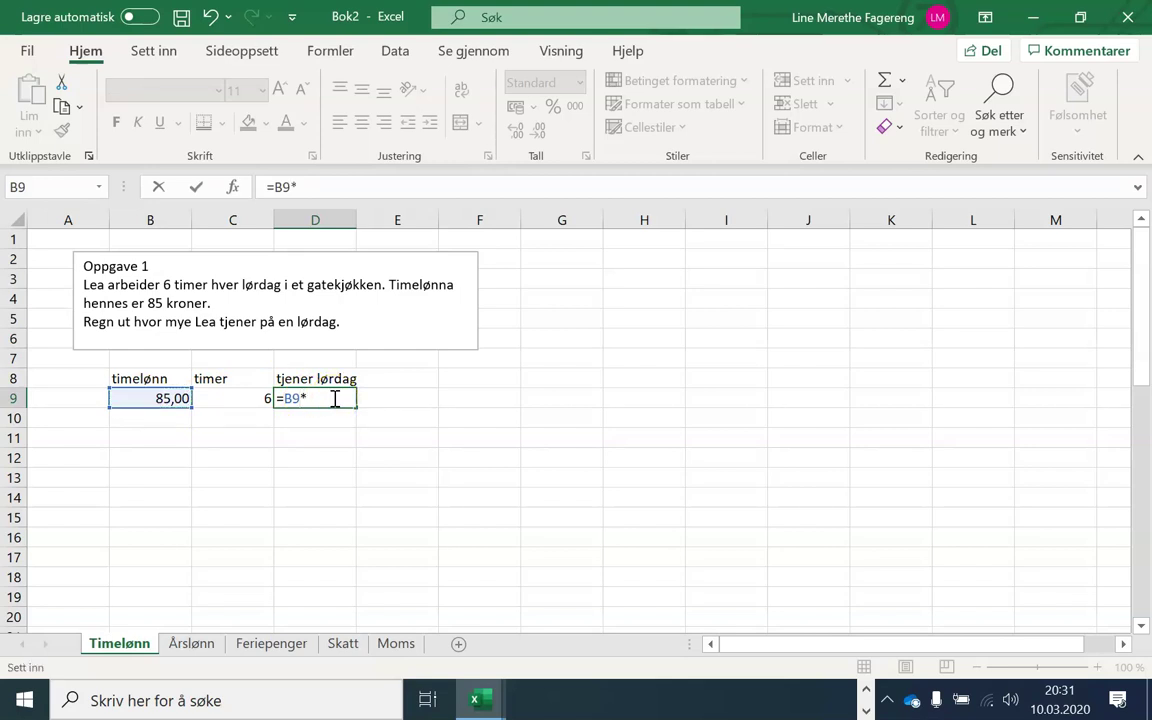
click(228, 398)
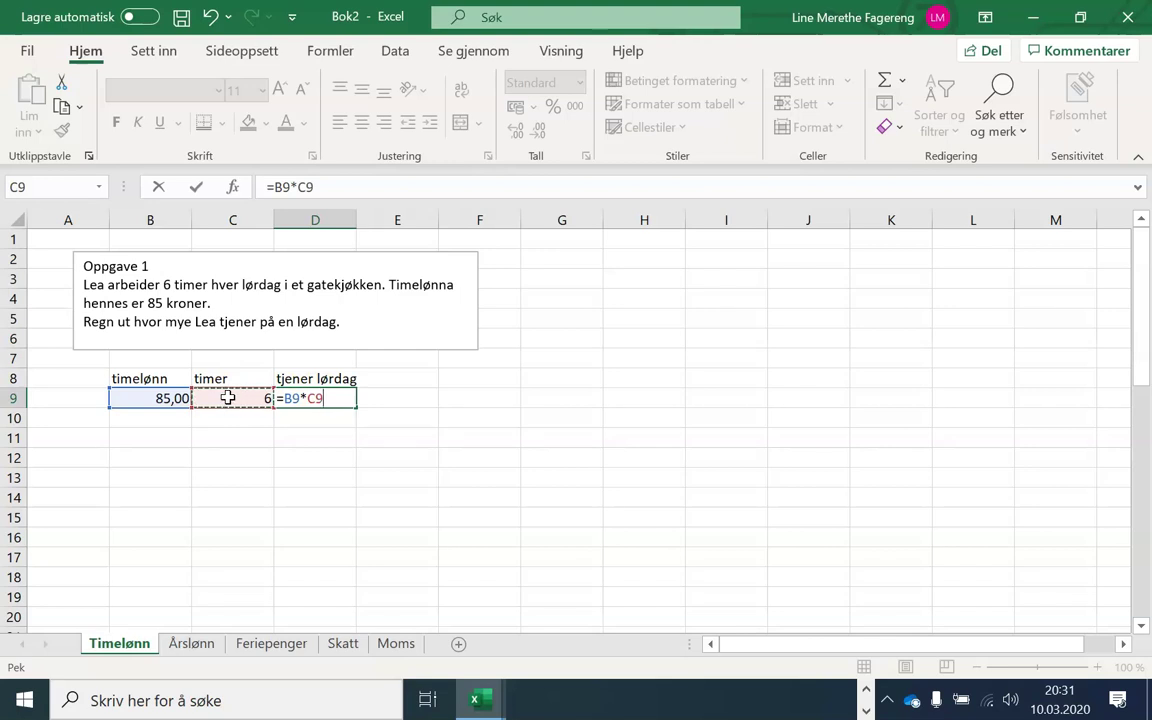
key(Return)
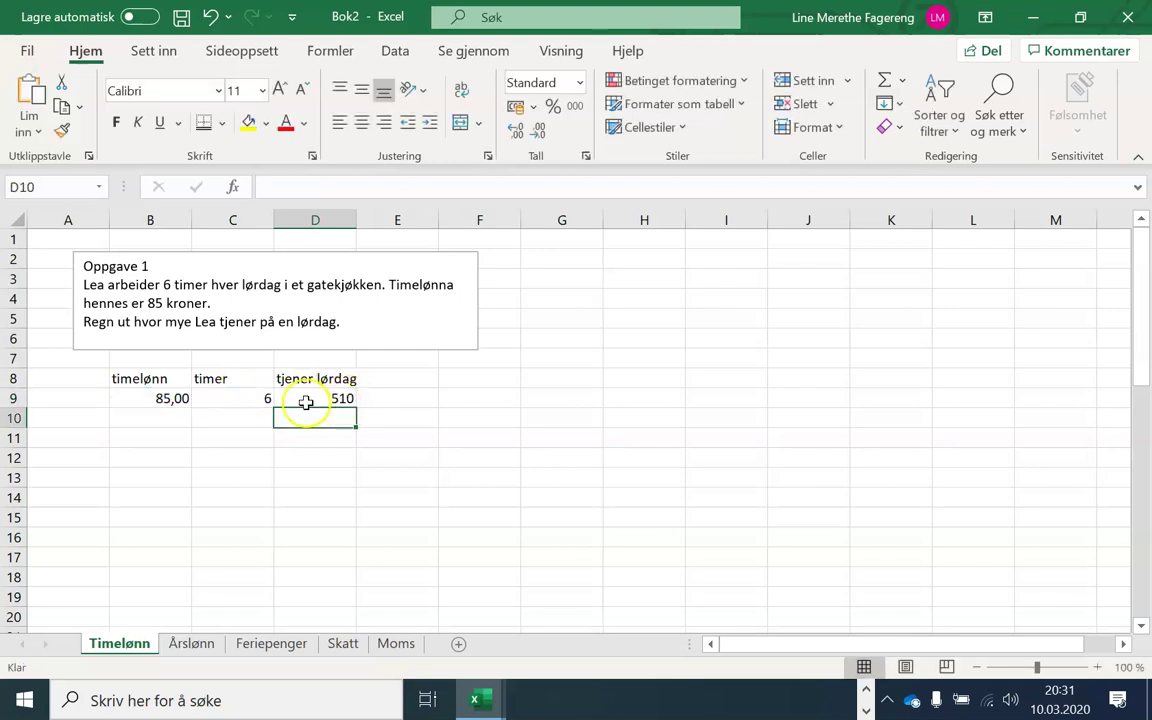
- Format the earnings in D9 as Tall so they show 510,00
click(327, 397)
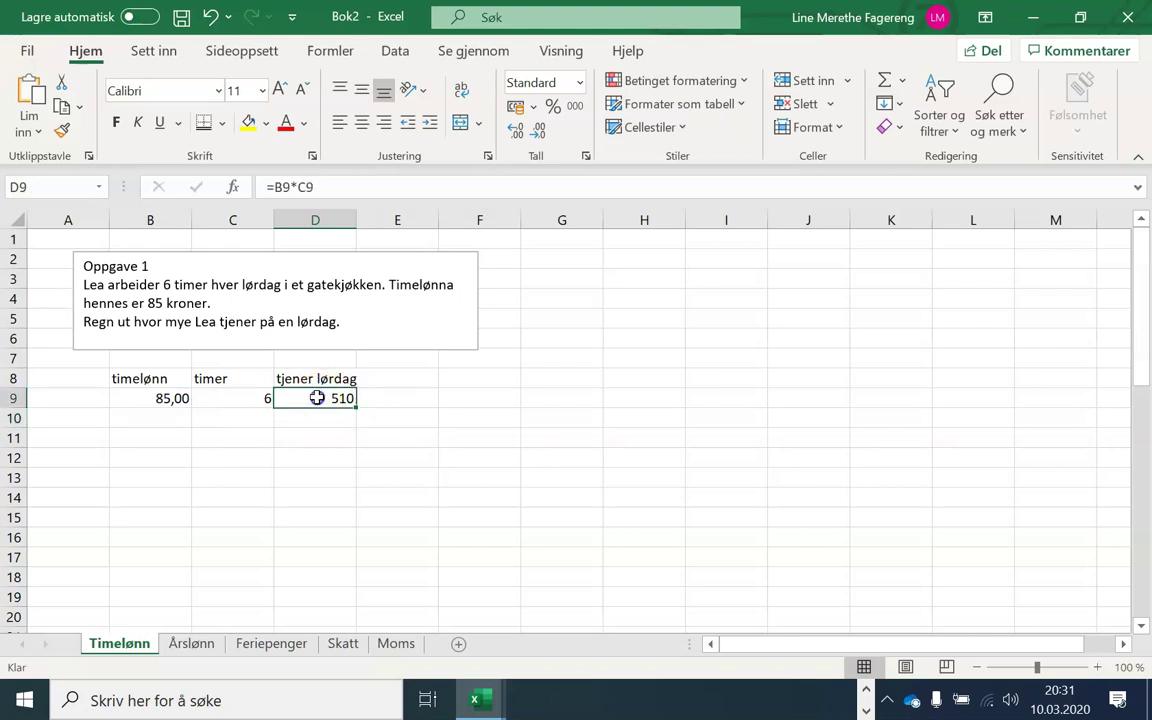
click(579, 82)
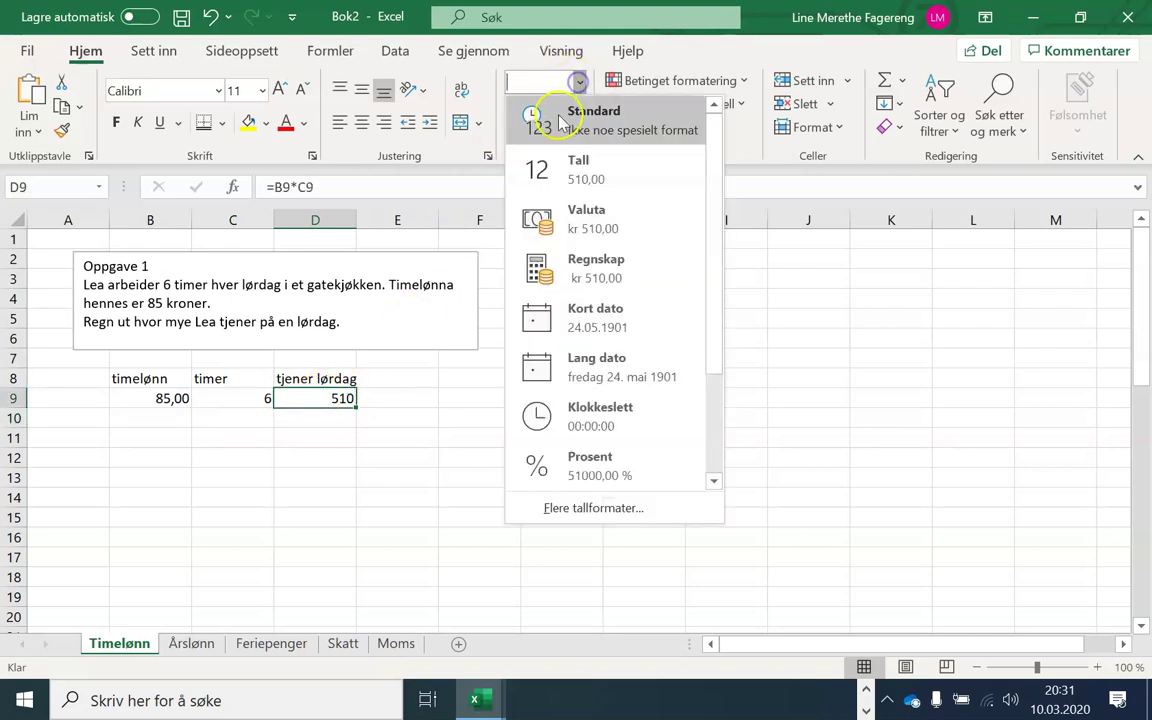
click(560, 163)
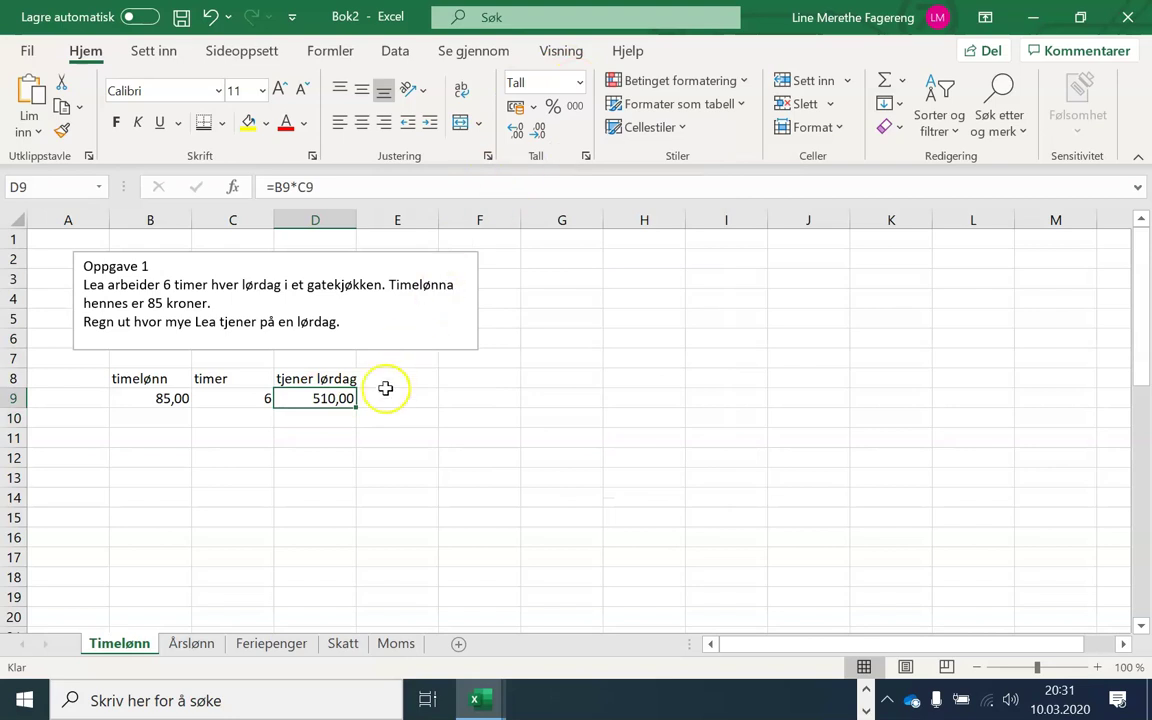
click(344, 423)
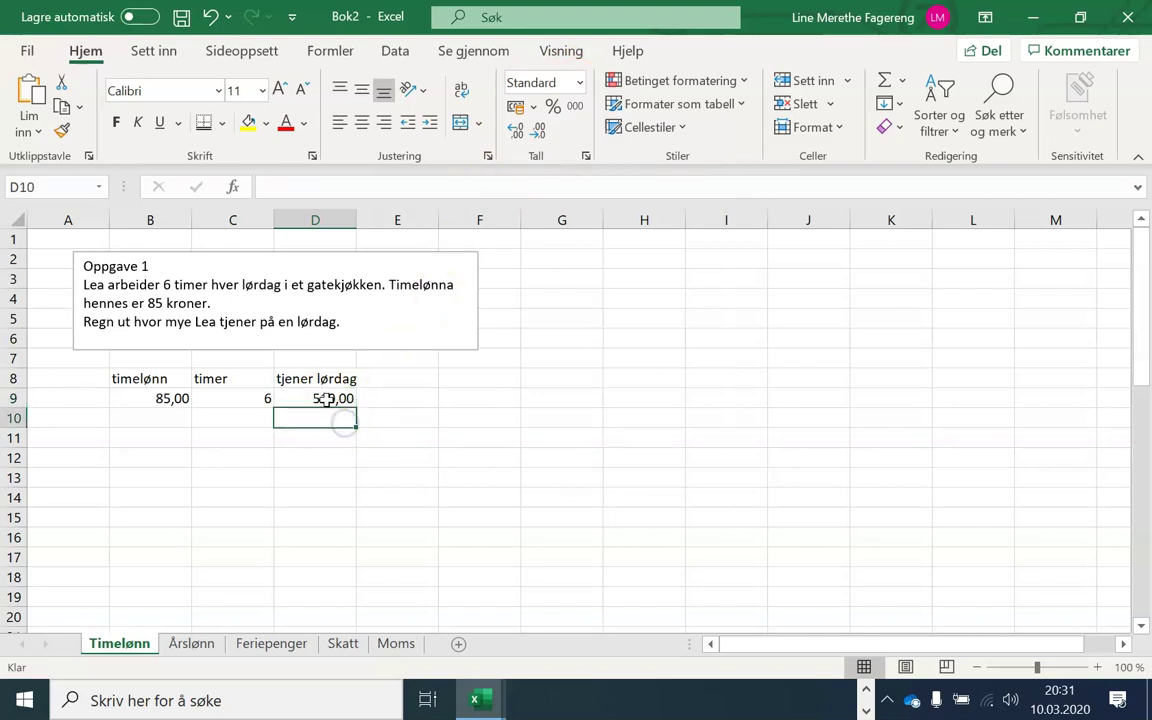
click(302, 399)
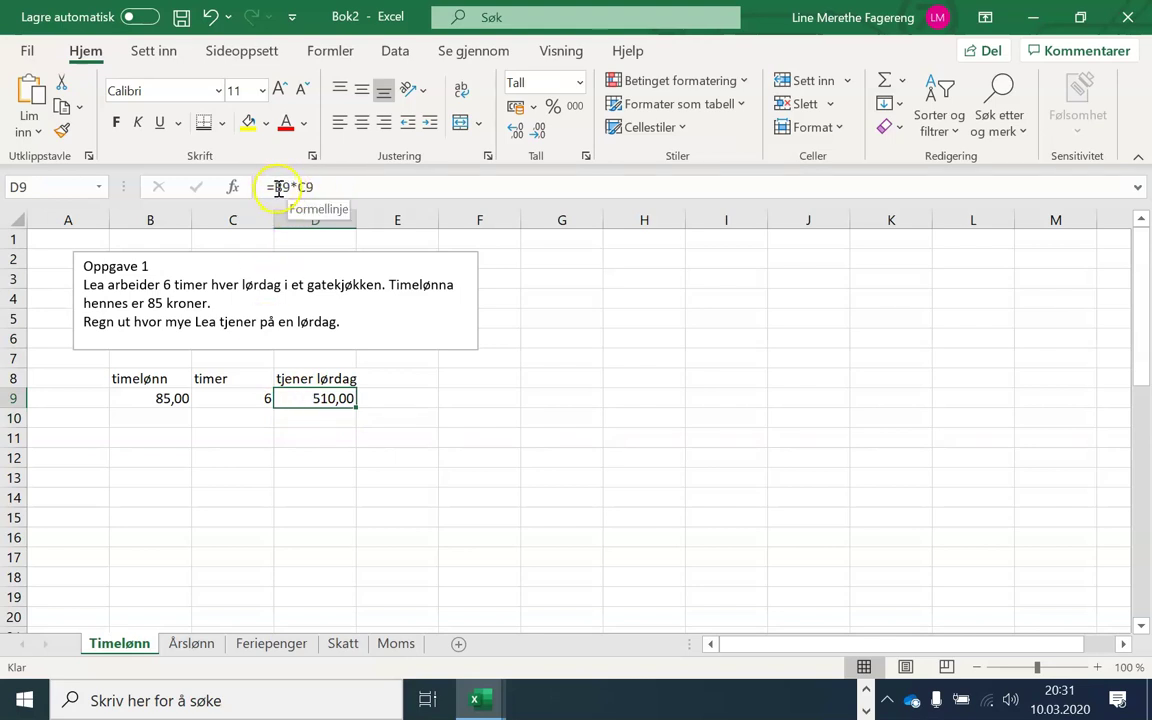
double_click(312, 398)
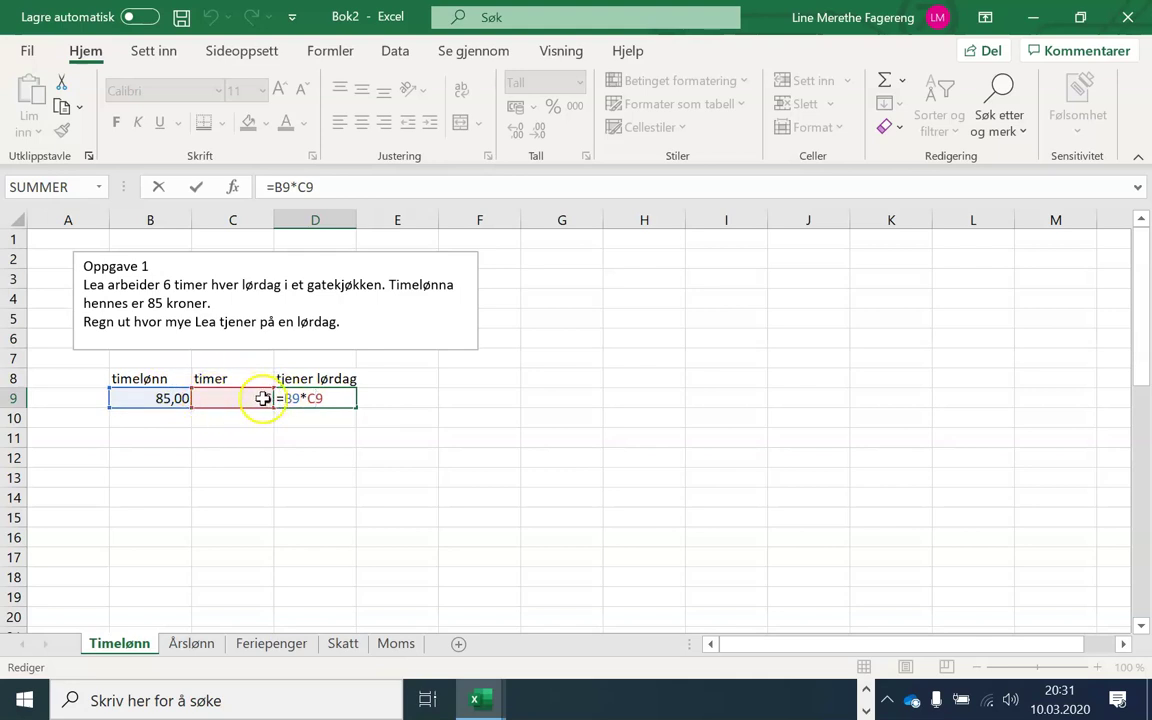
key(Return)
key(Up)
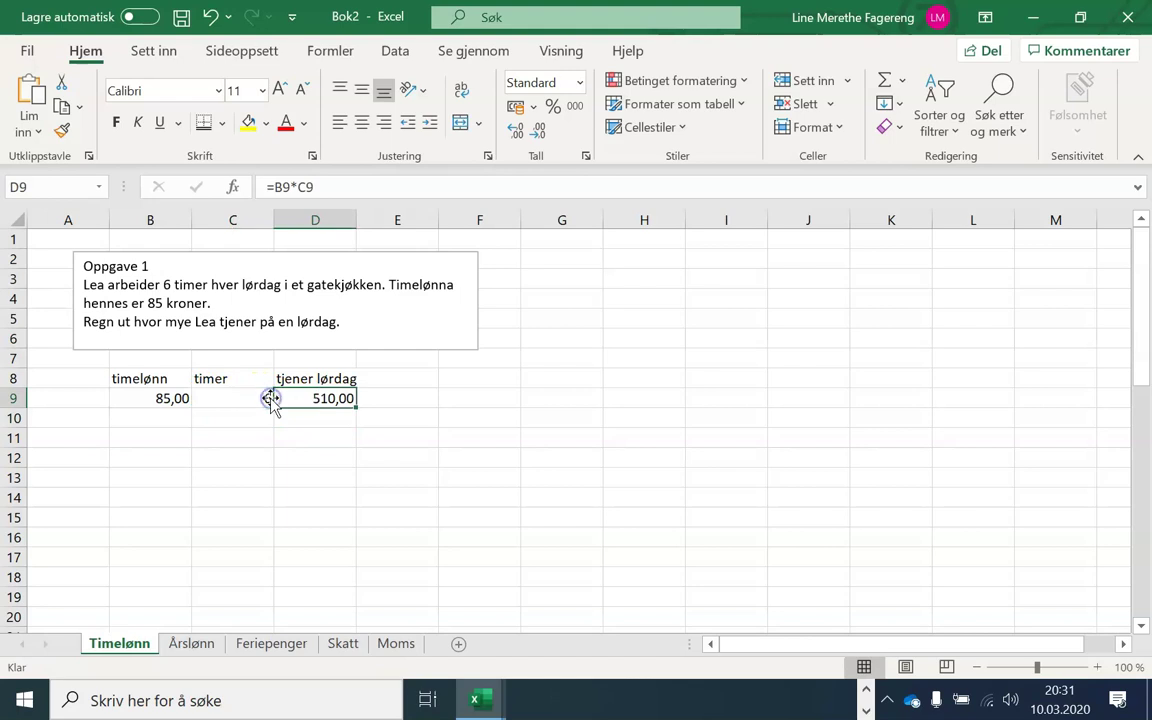
- Test the formula by changing the hours in C9 to 7, then back to 6
click(264, 398)
text(6)
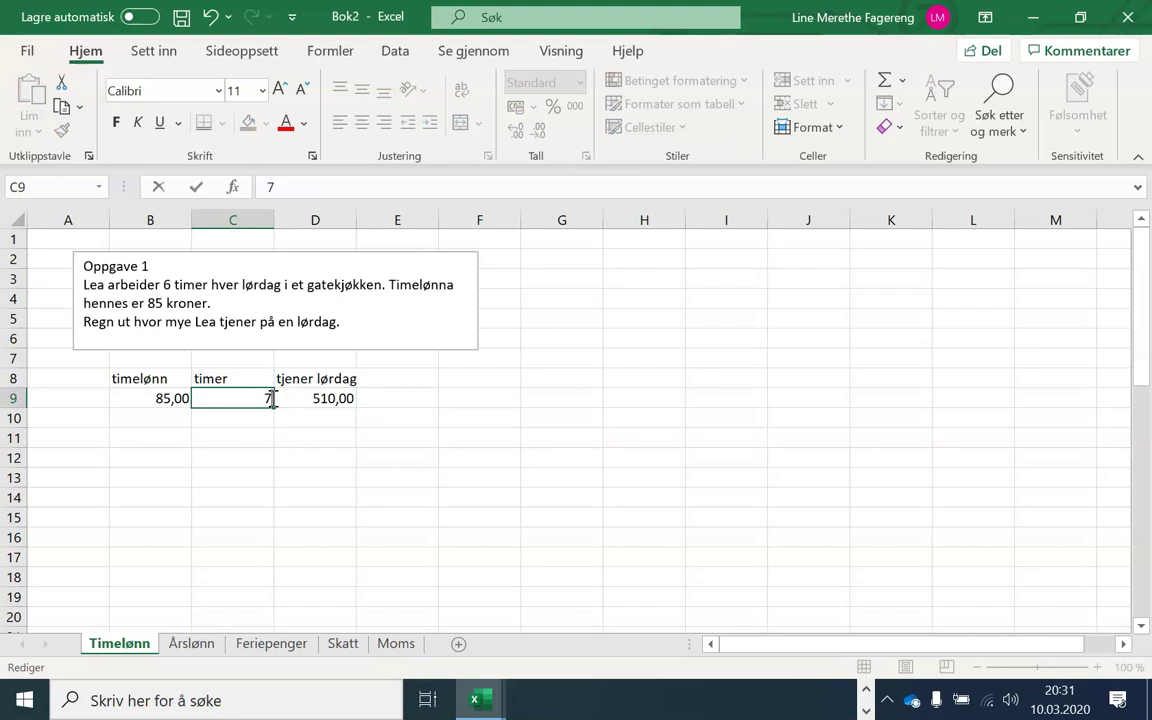
key(Return)
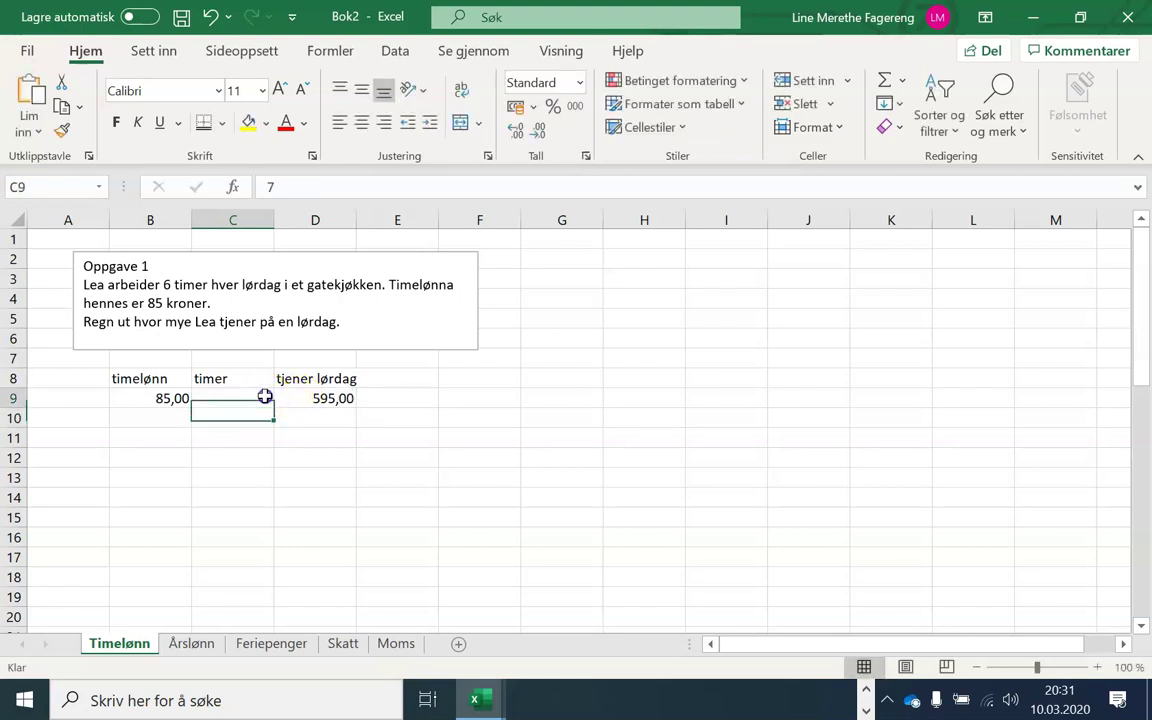
double_click(264, 398)
text(6)
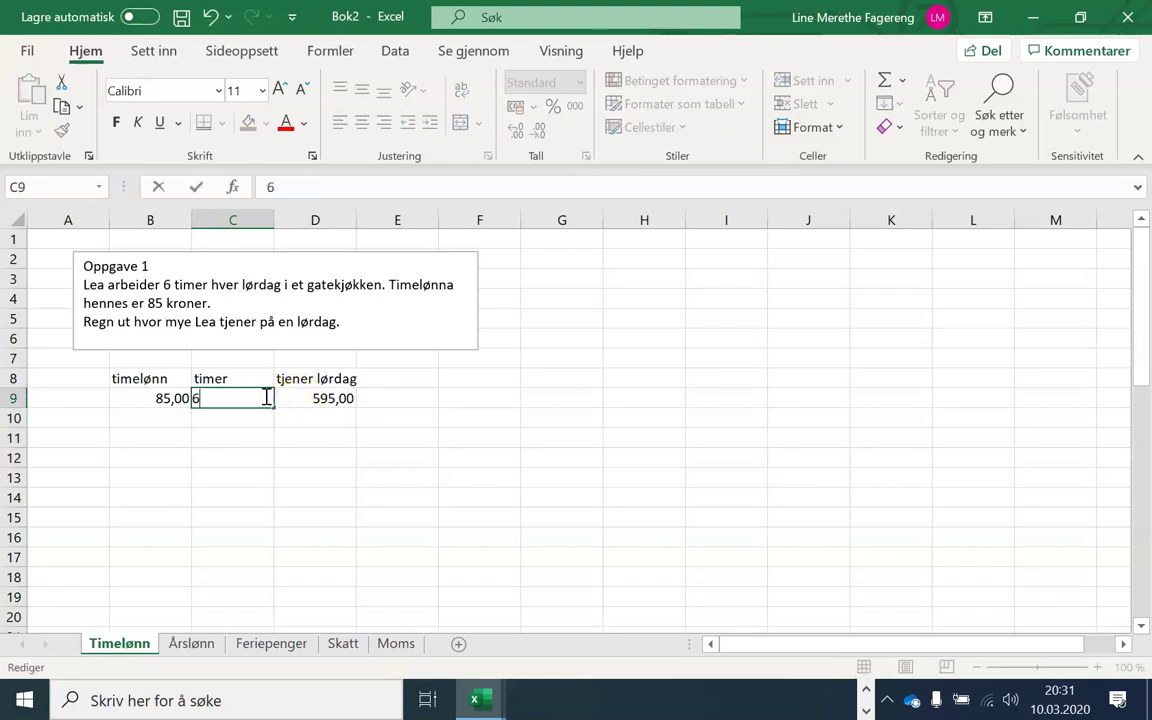
key(Return)
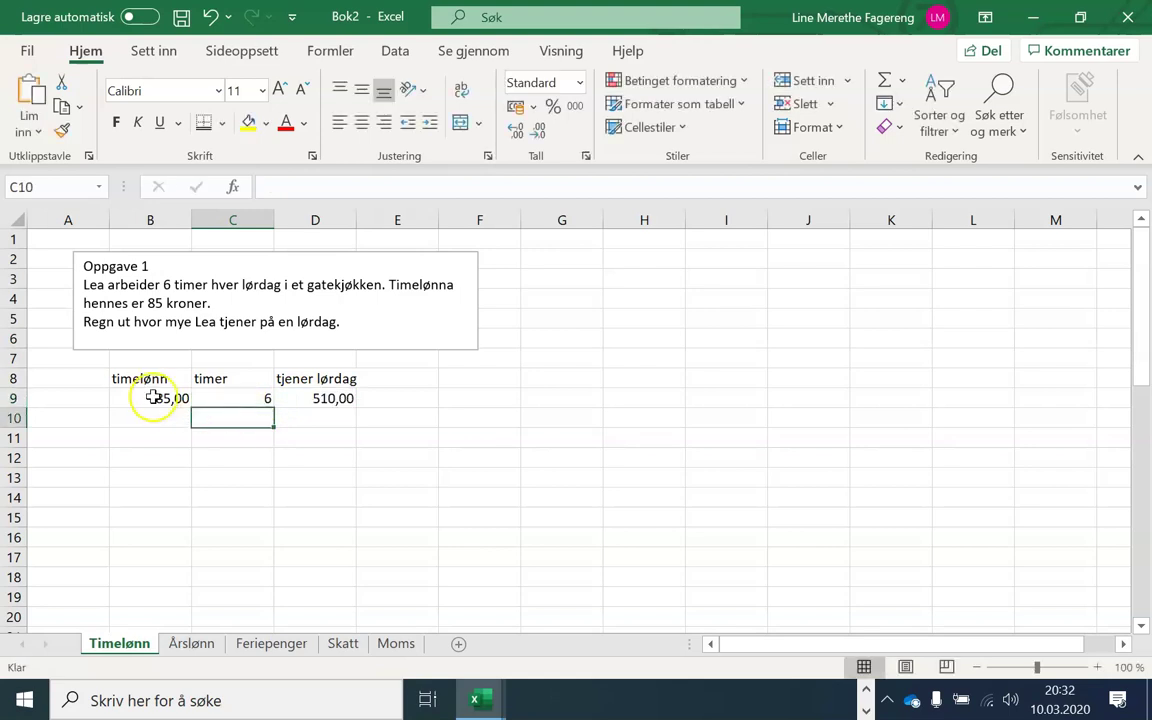
click(328, 397)
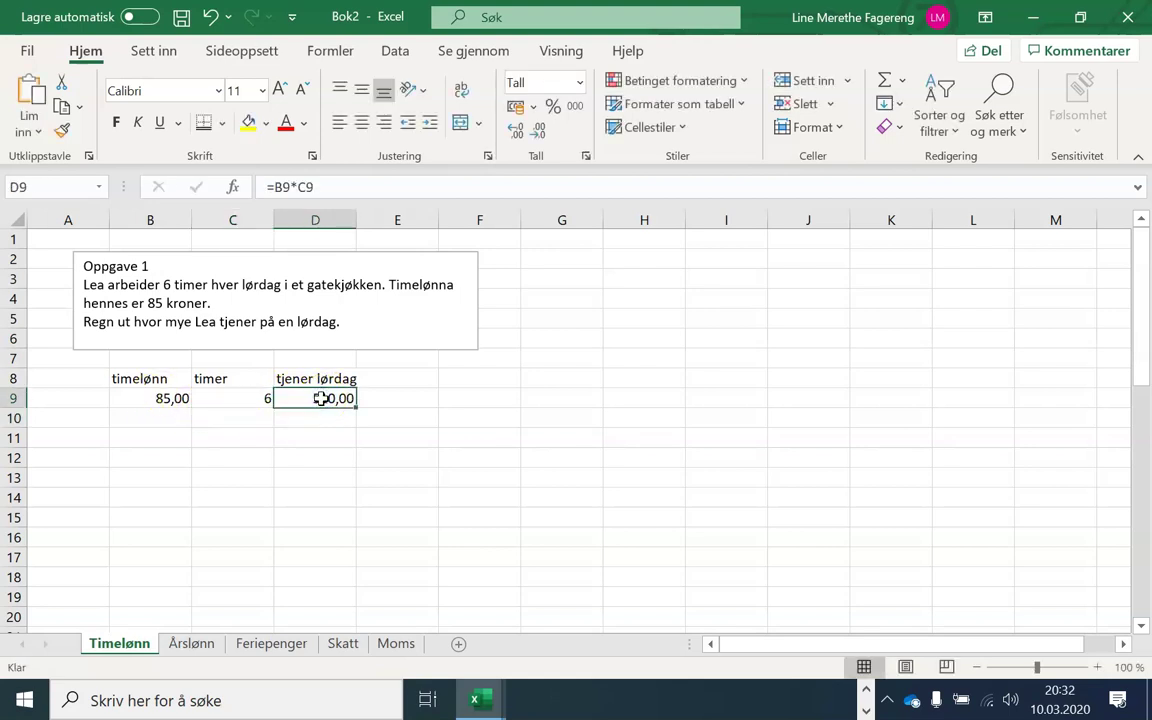
click(138, 438)
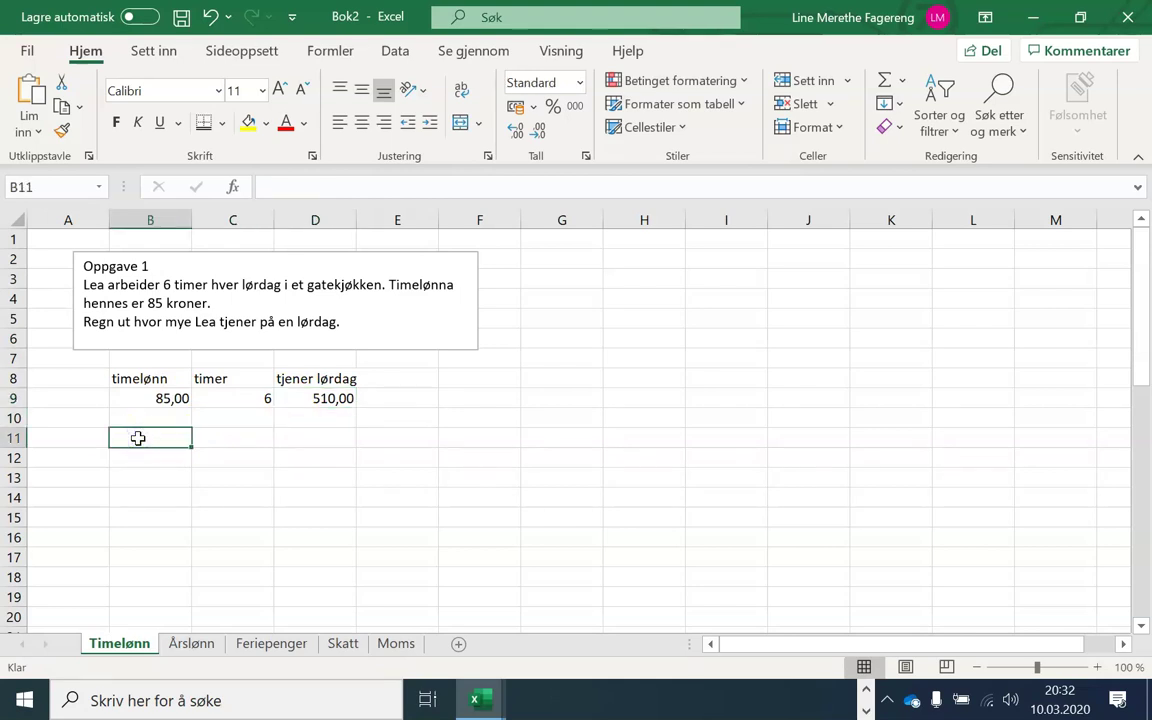
- Write the answer sentence 'Lea tjener 510 kroner lørdag.' in B11
text(Lea)
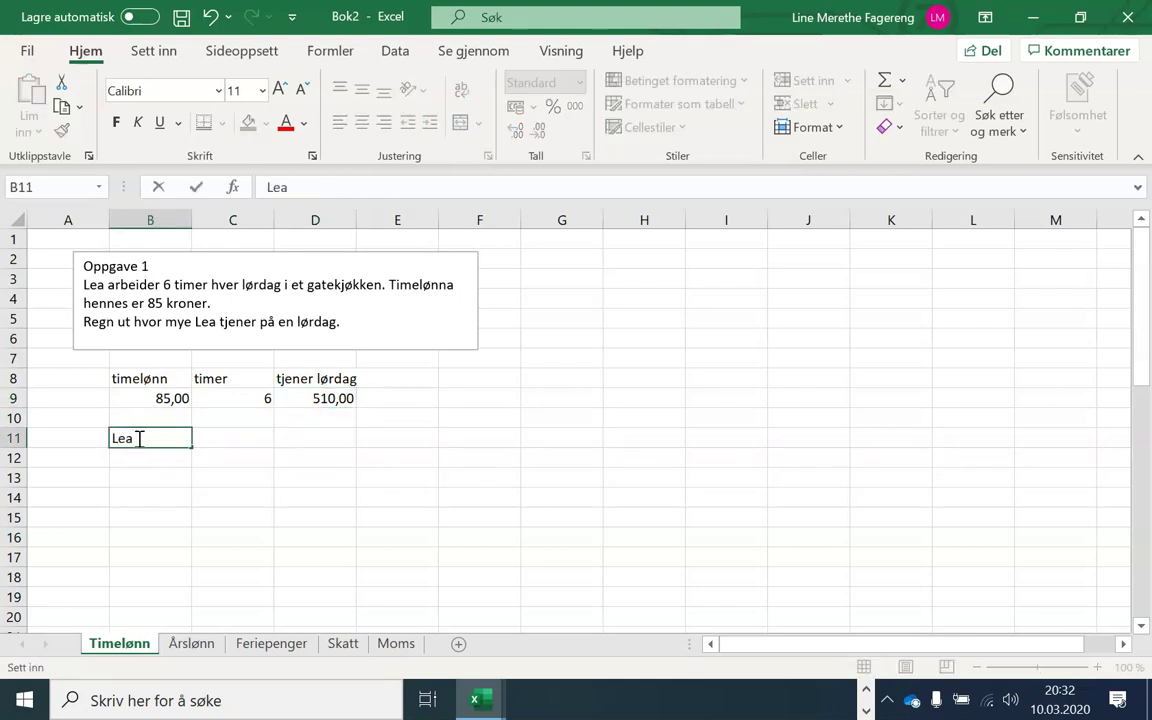
text( tjener)
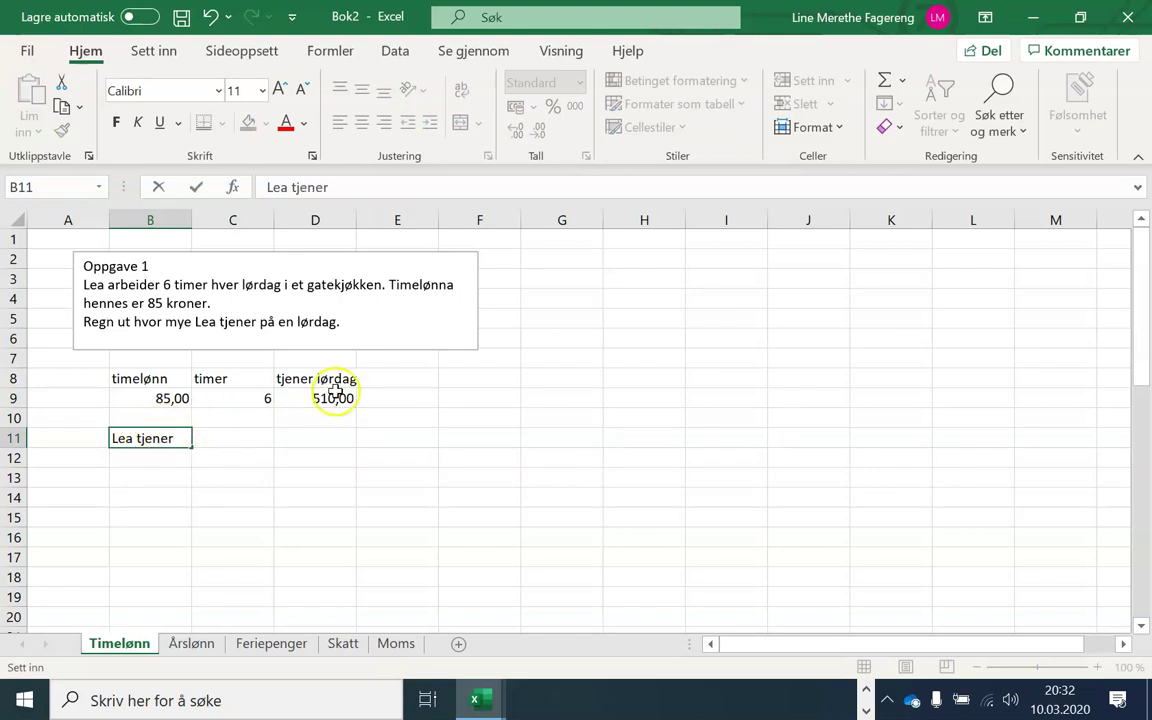
click(333, 393)
double_click(174, 437)
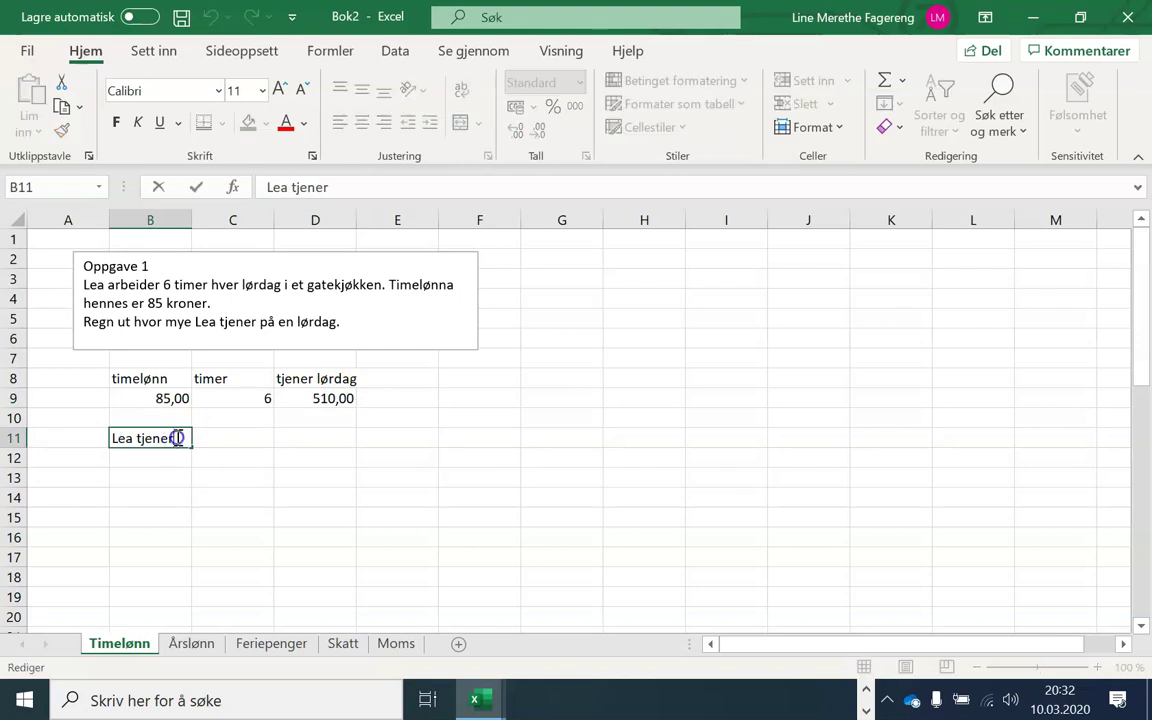
text(l)
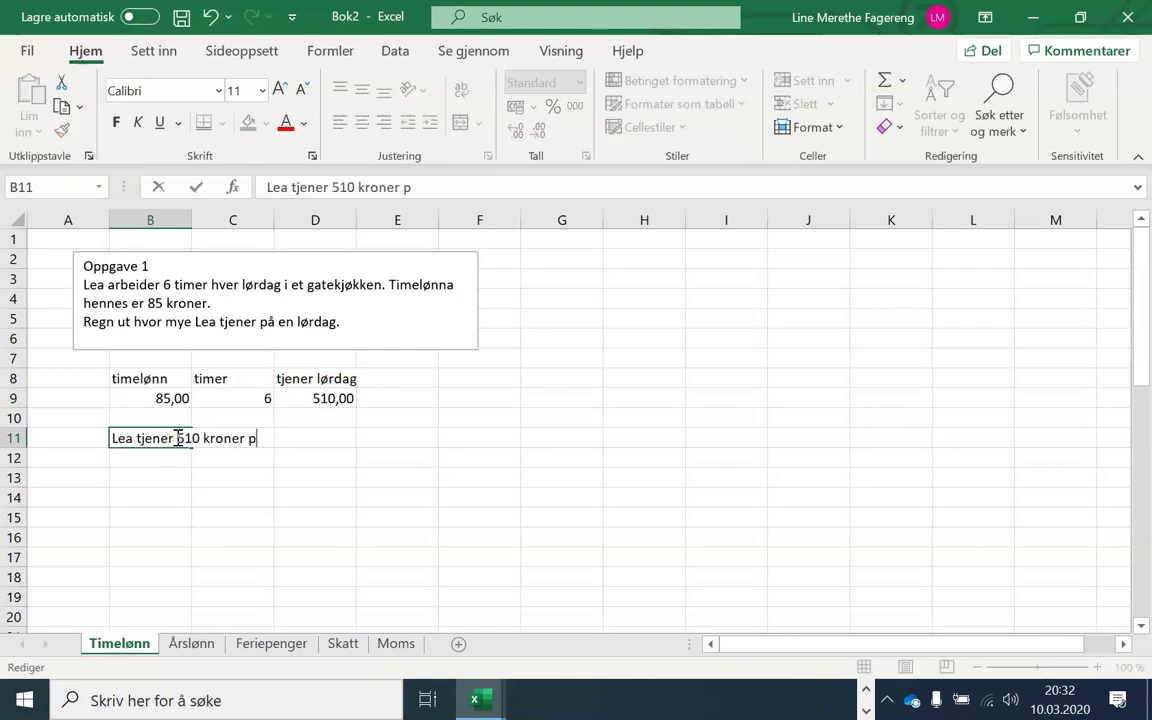
text(ørdagen.)
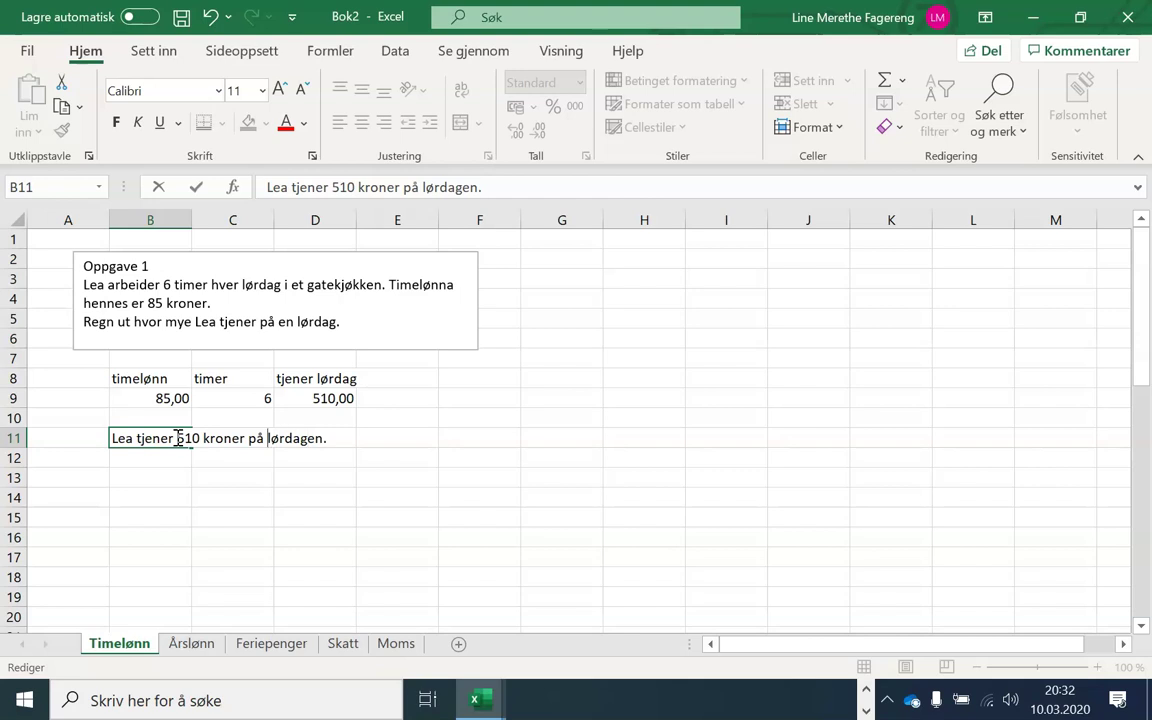
key(BackSpace)
key(BackSpace)
key(BackSpace)
key(Delete)
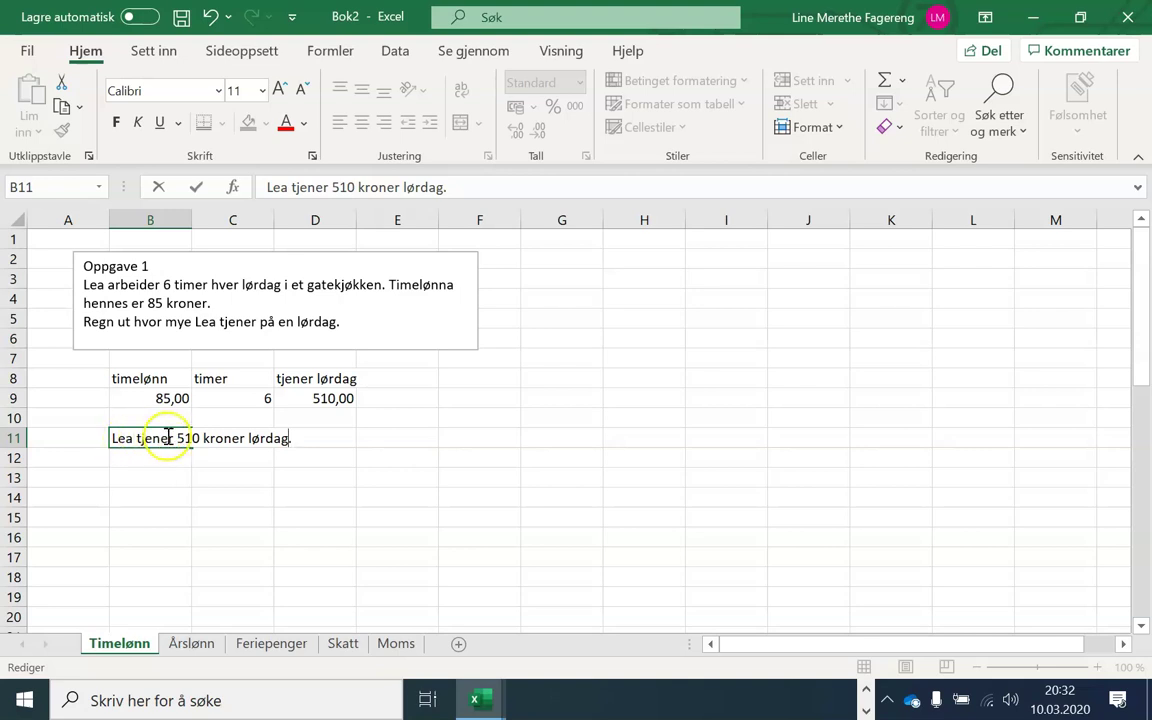
click(165, 455)
- Test 8 hours in C9 (680,00), then undo twice back to 'Lea tjener'
click(265, 398)
double_click(267, 398)
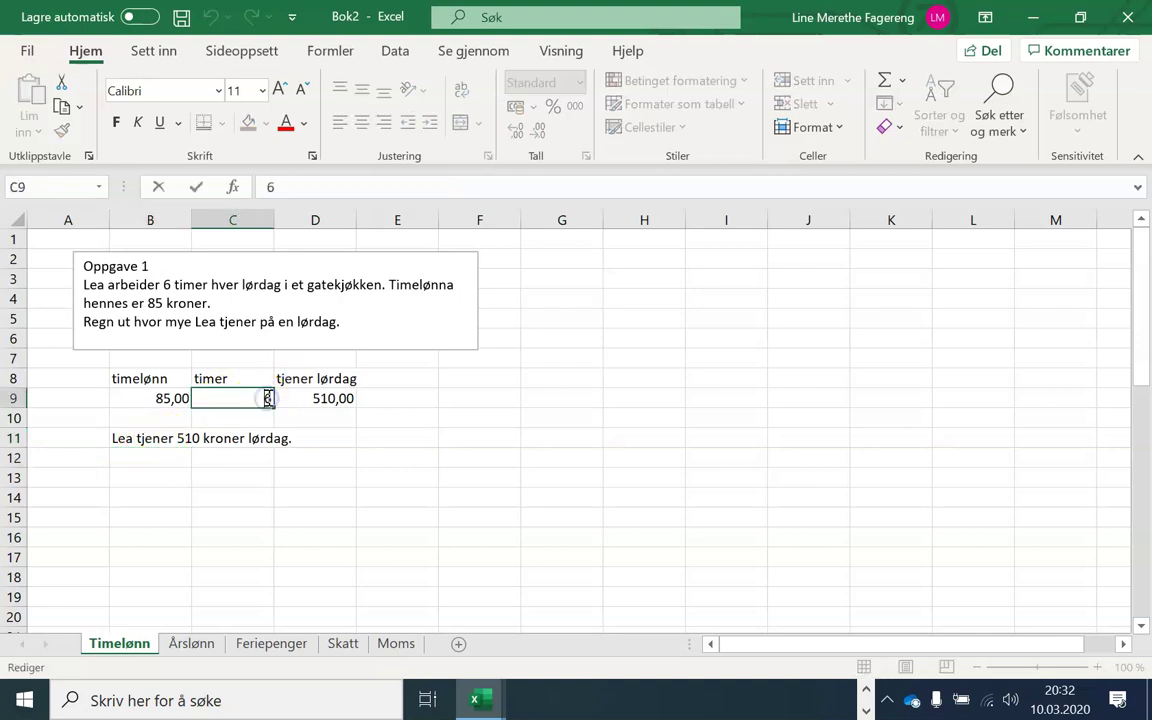
text(8)
key(Return)
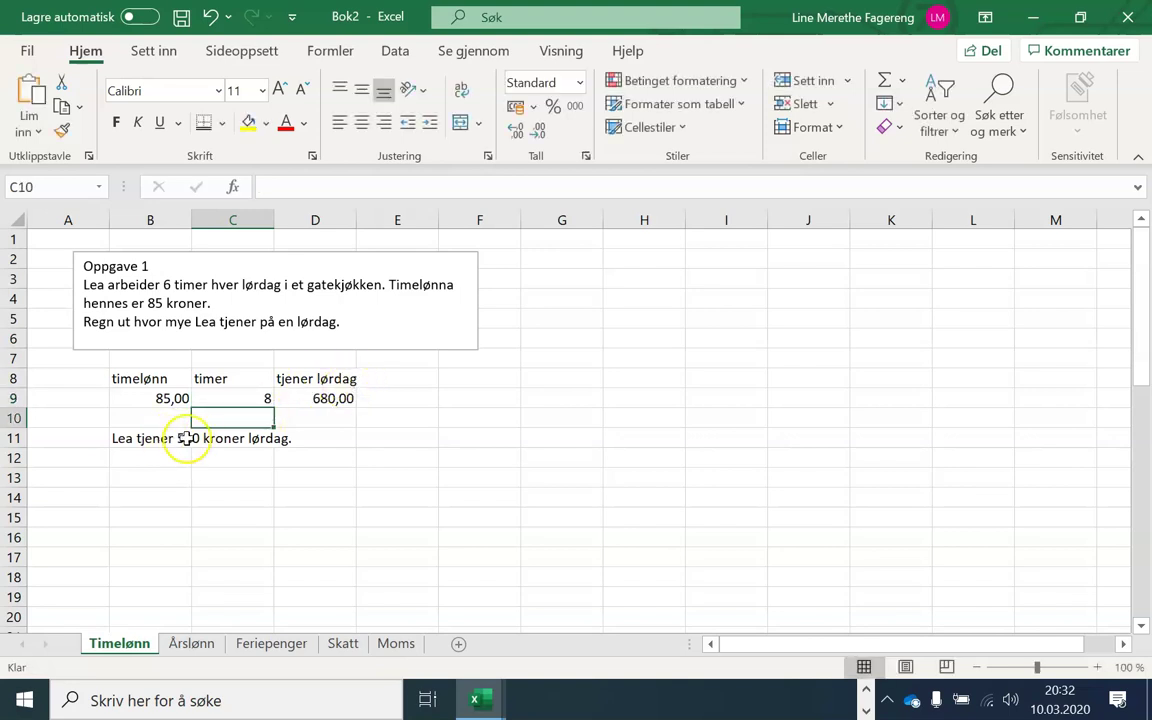
key(ctrl+z)
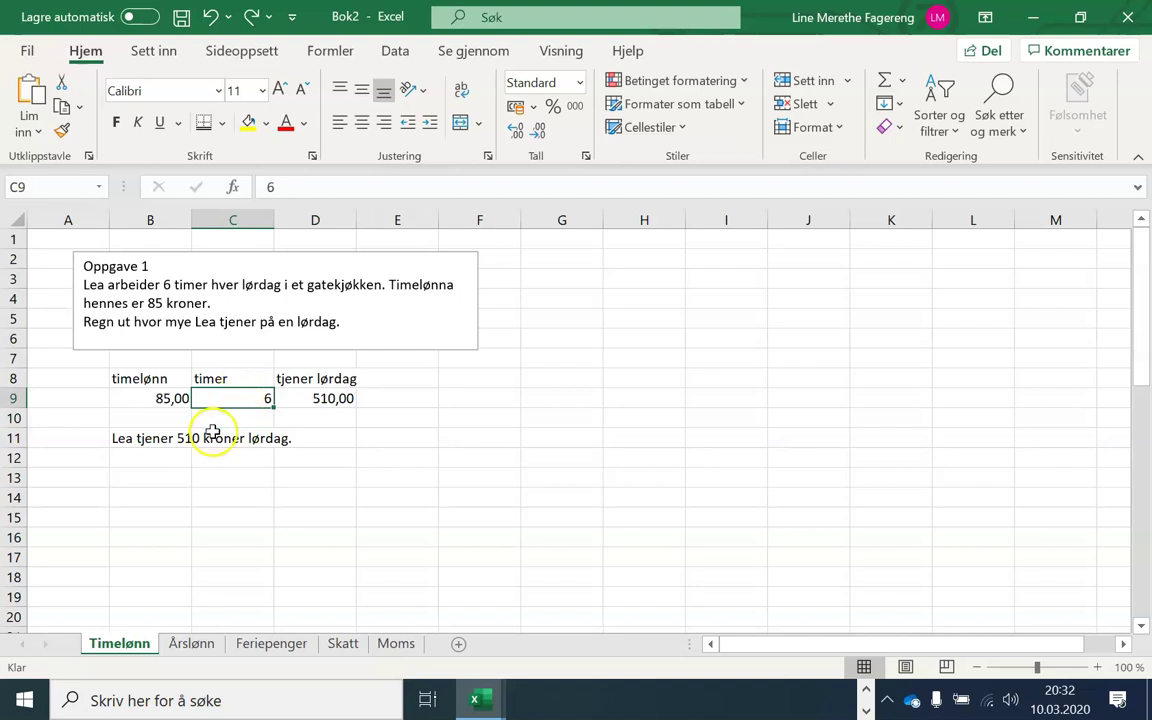
key(ctrl+z)
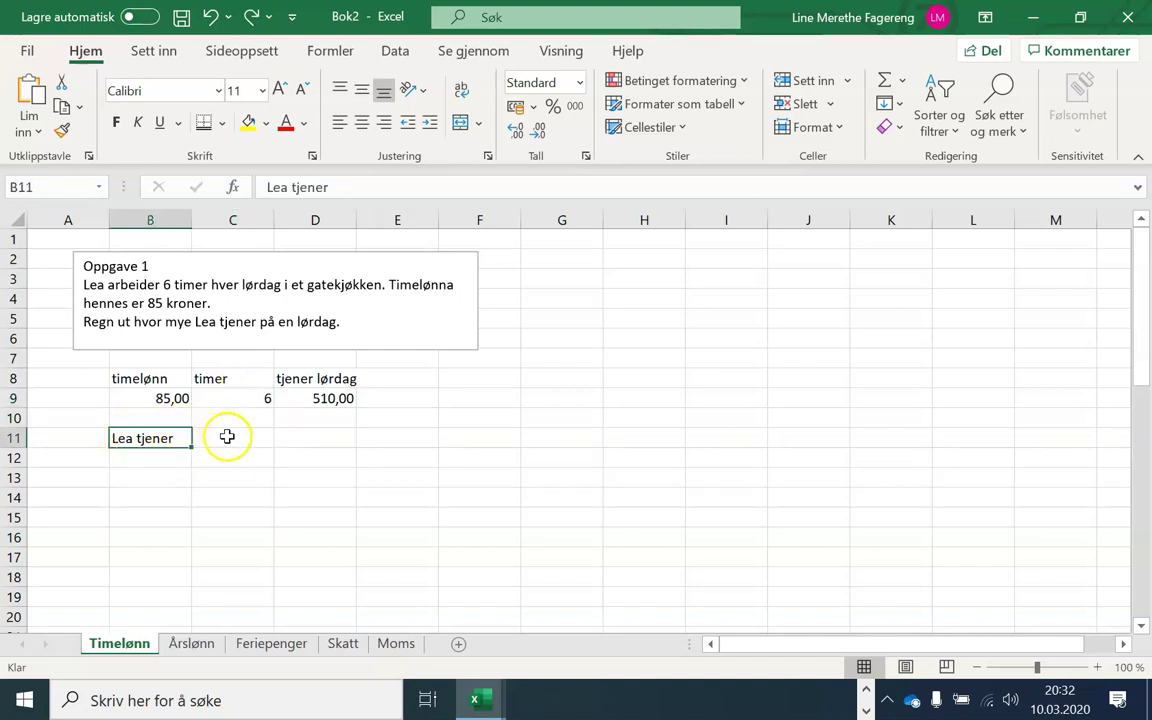
- Link C11 to D9 so it shows 510,00, and type 'kroner på lørdag.' in D11
click(227, 437)
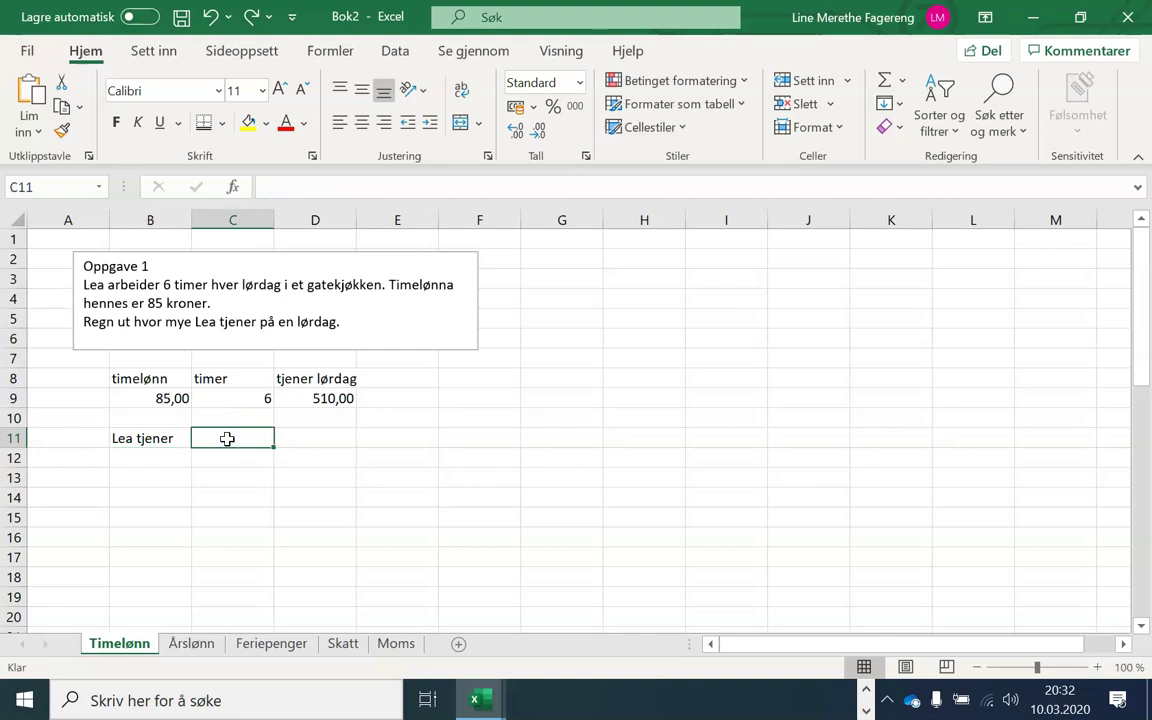
text(=)
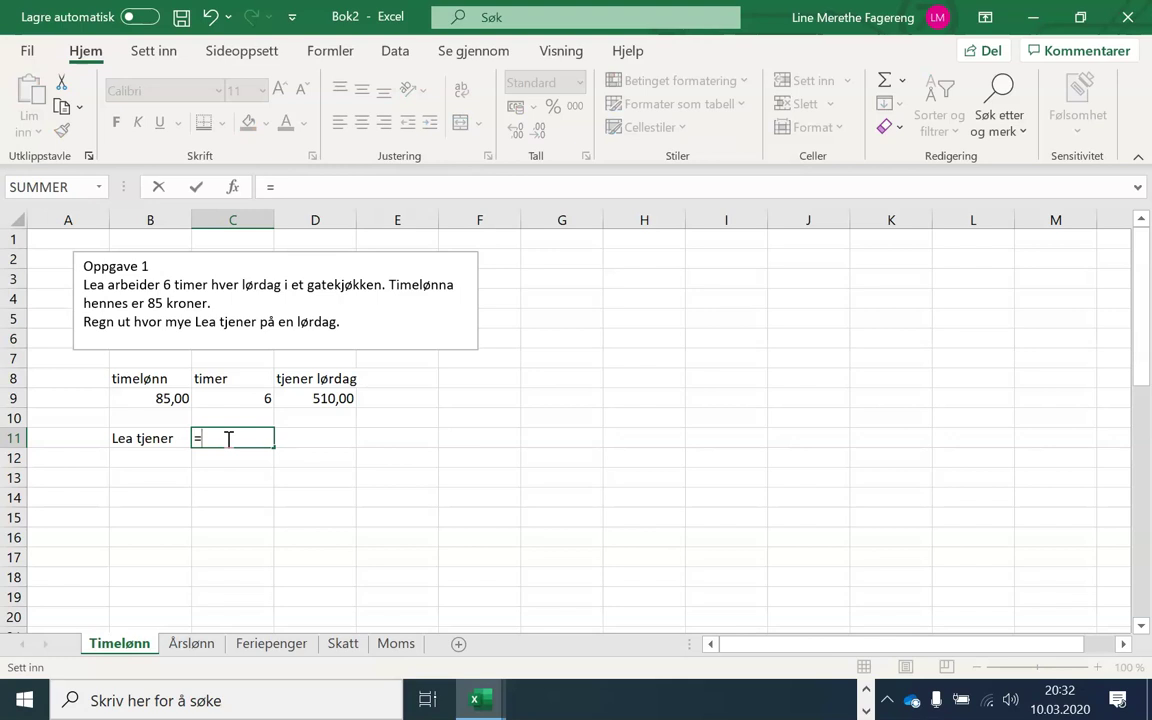
click(297, 398)
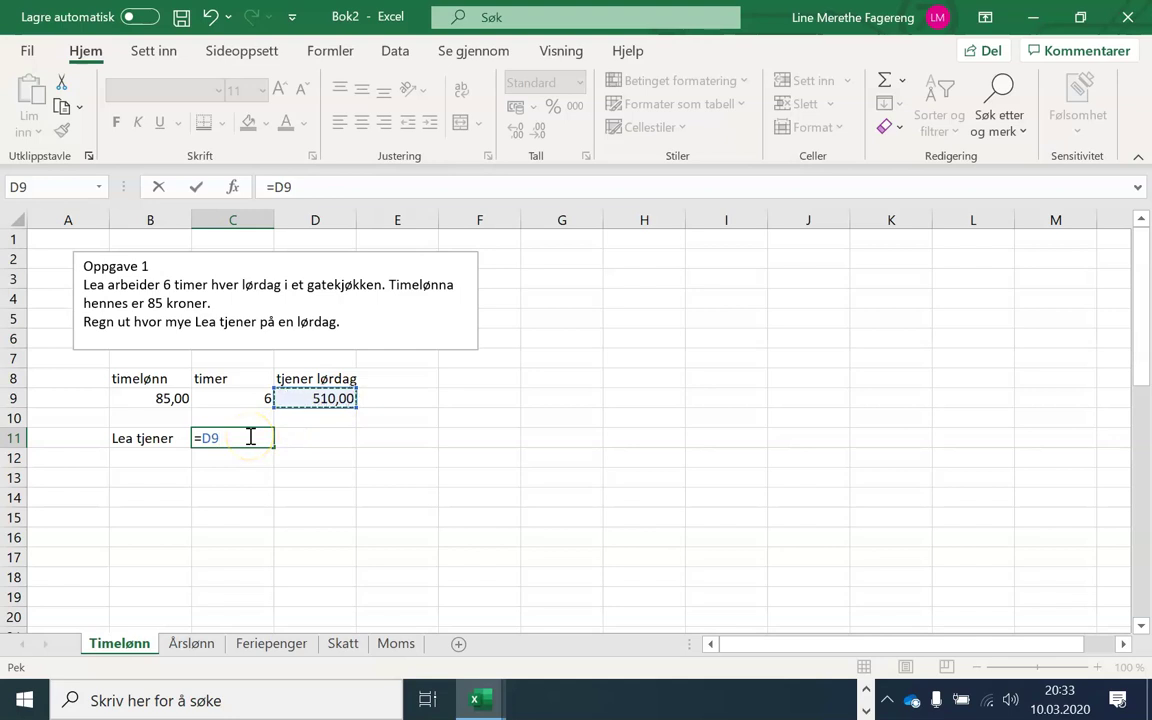
key(Return)
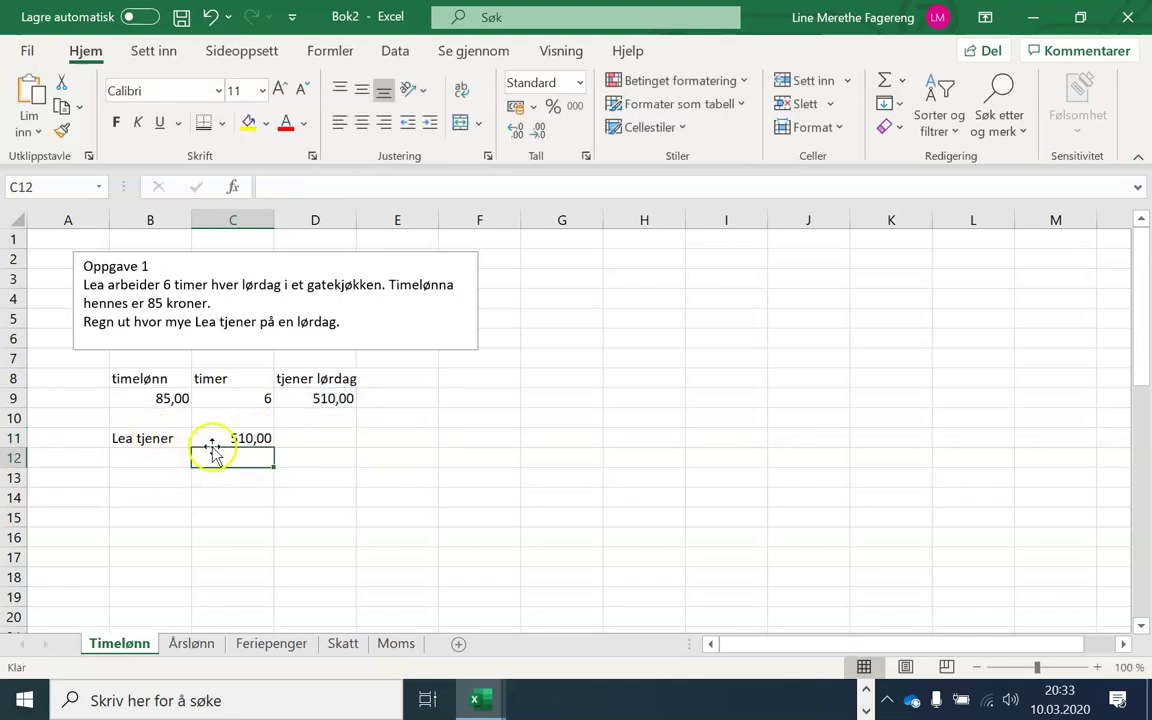
click(316, 440)
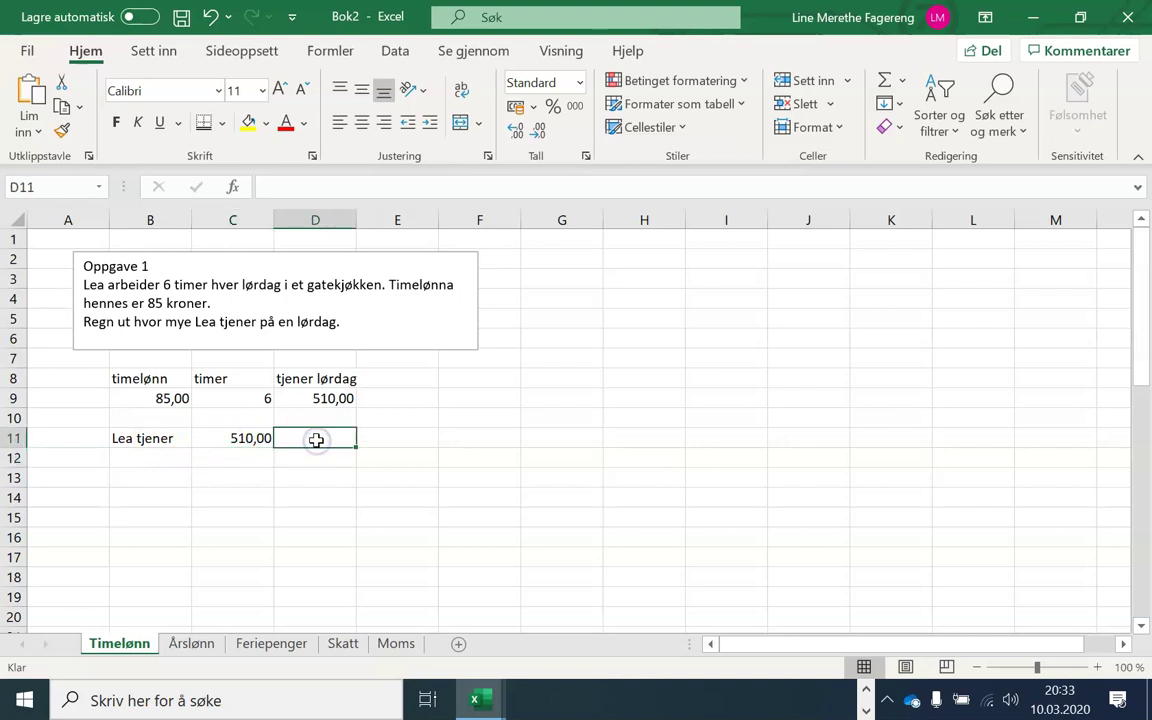
text(kroner på lørdag.)
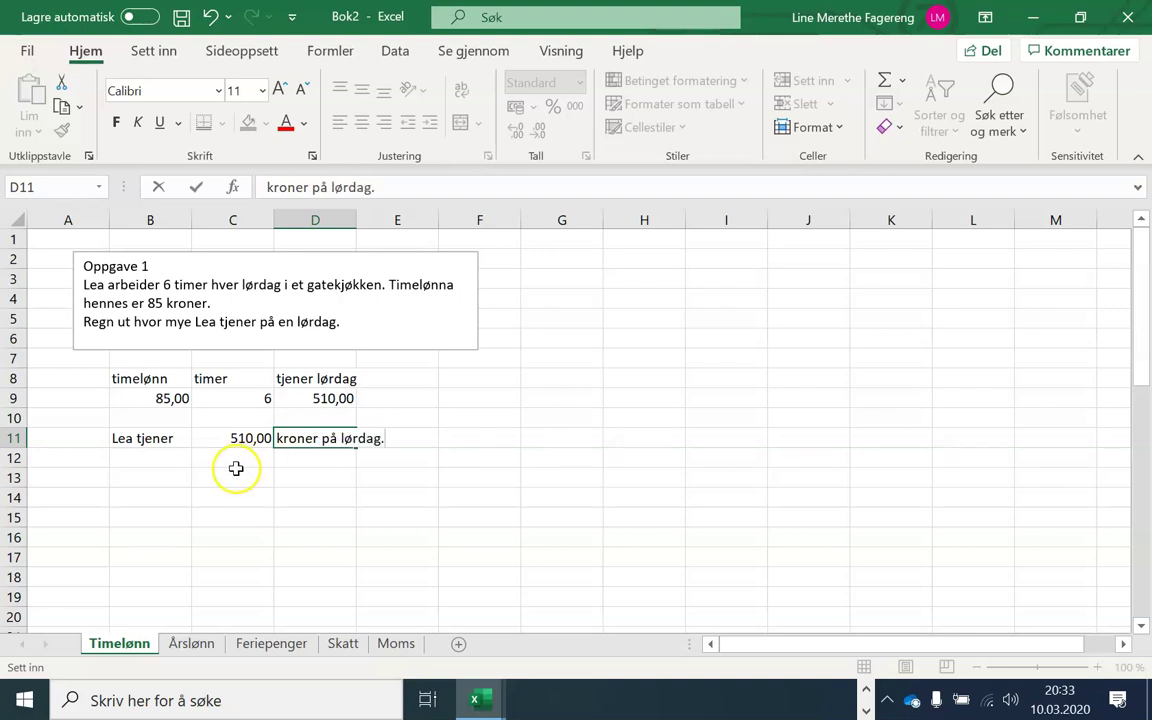
click(237, 474)
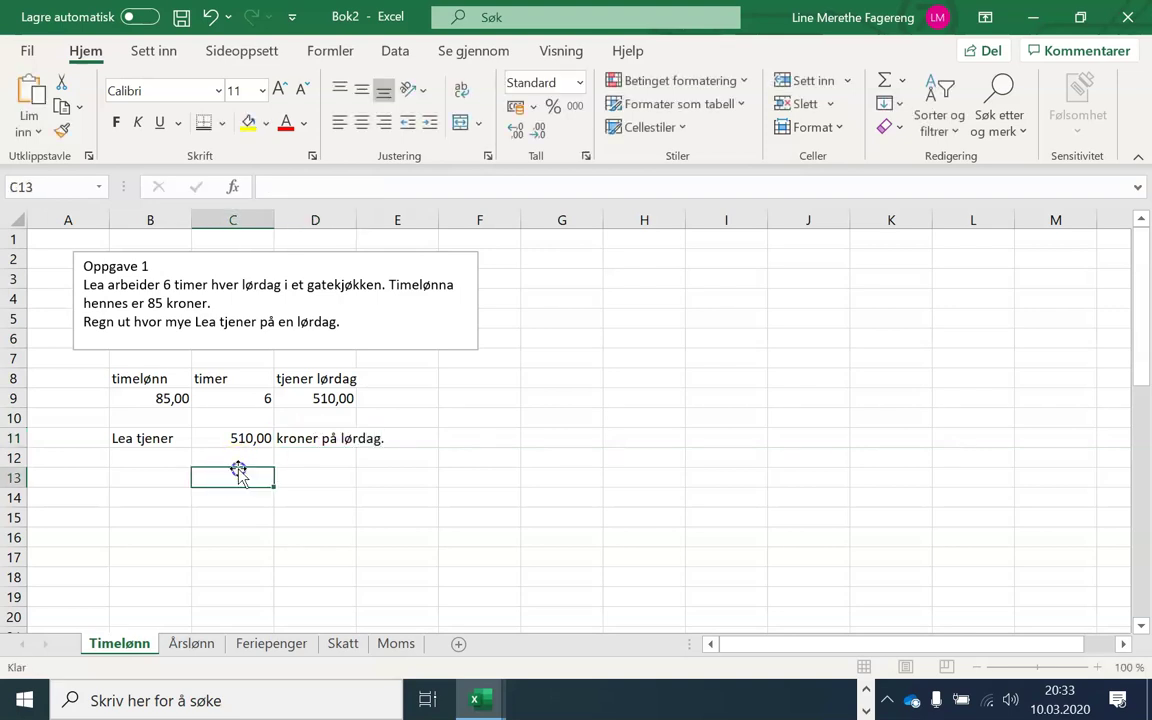
- Put a double bottom border under the answer row B11:E11
drag(140, 440, 368, 440)
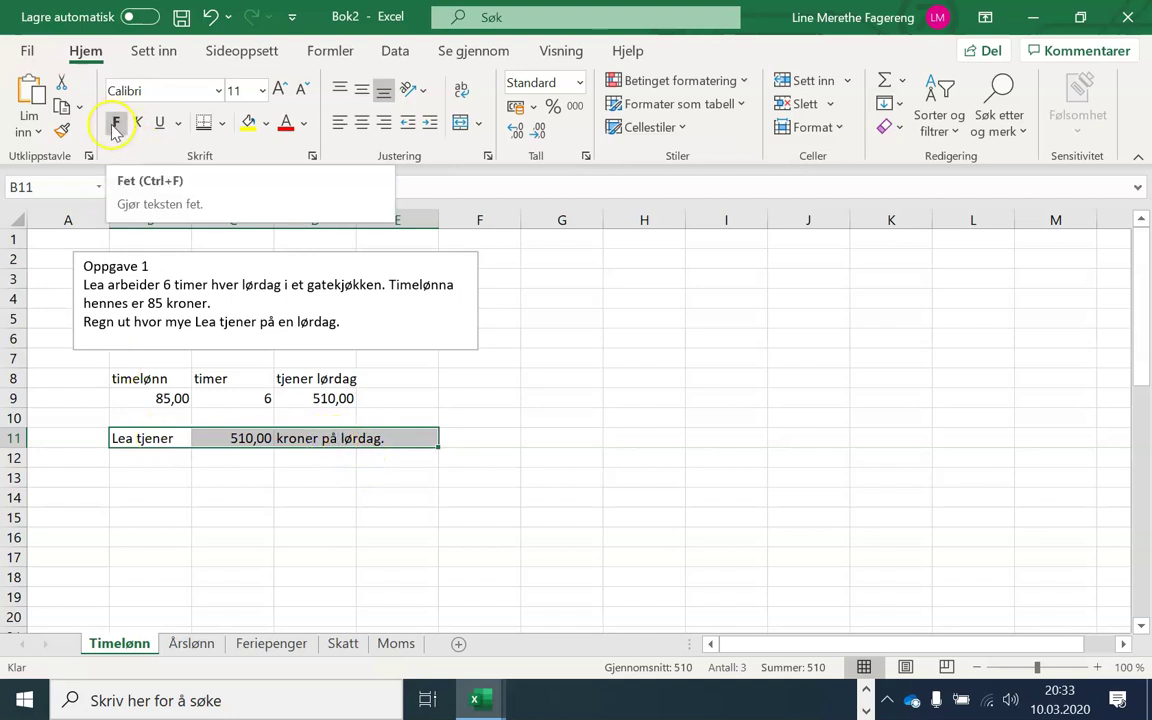
click(222, 122)
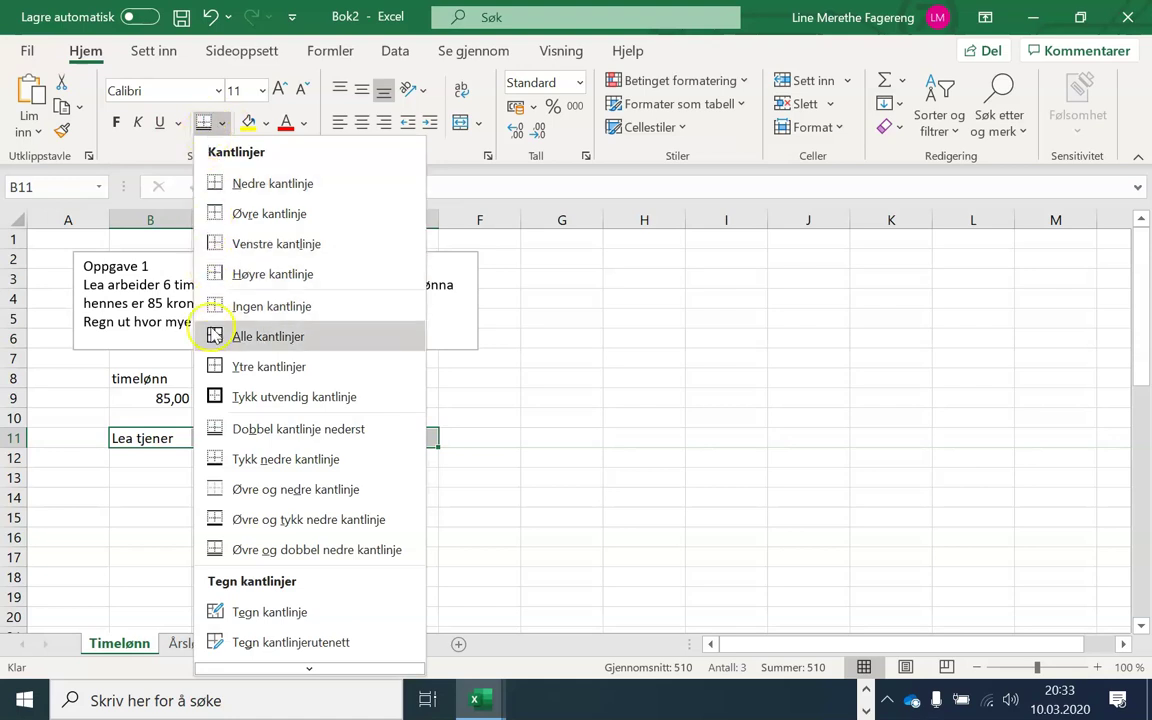
click(238, 432)
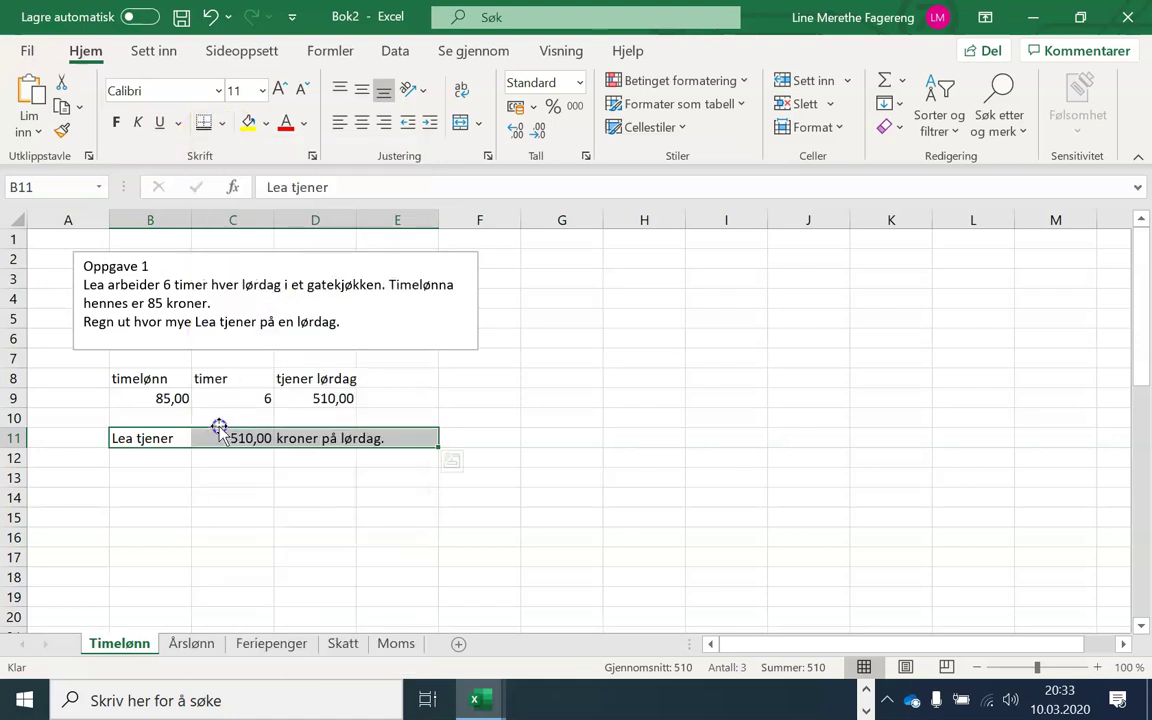
click(207, 458)
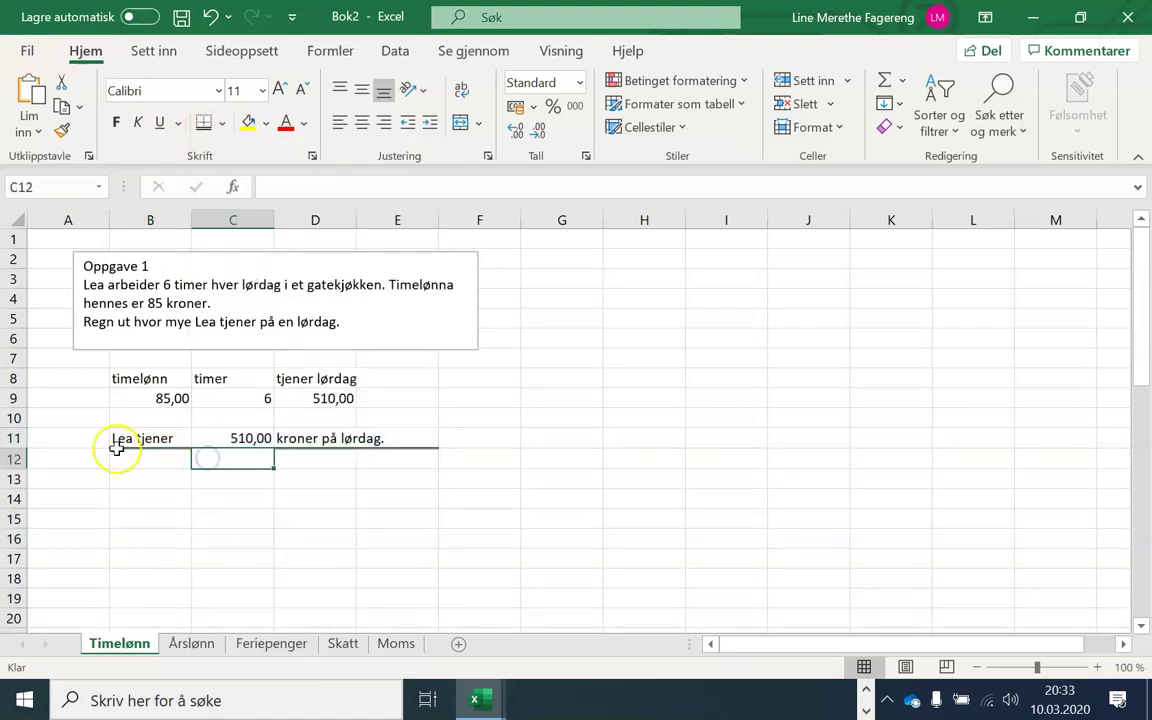
click(566, 466)
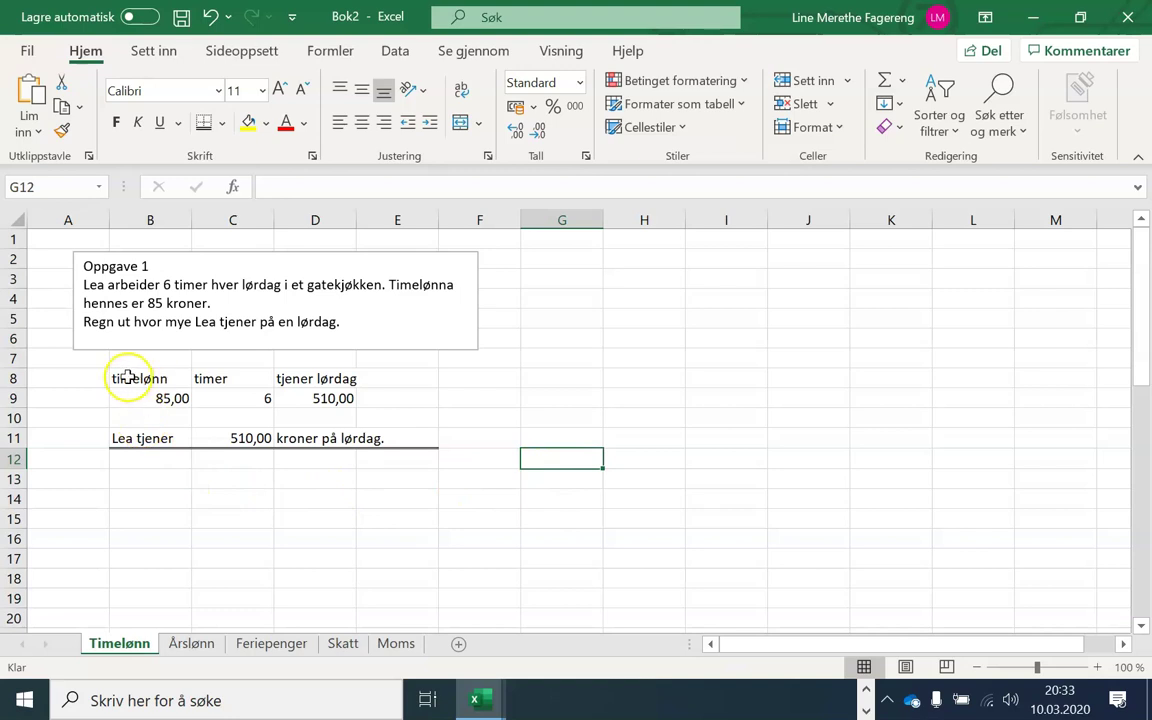
- Give the headers B8:D8 a bottom border and center their text
drag(128, 378, 318, 378)
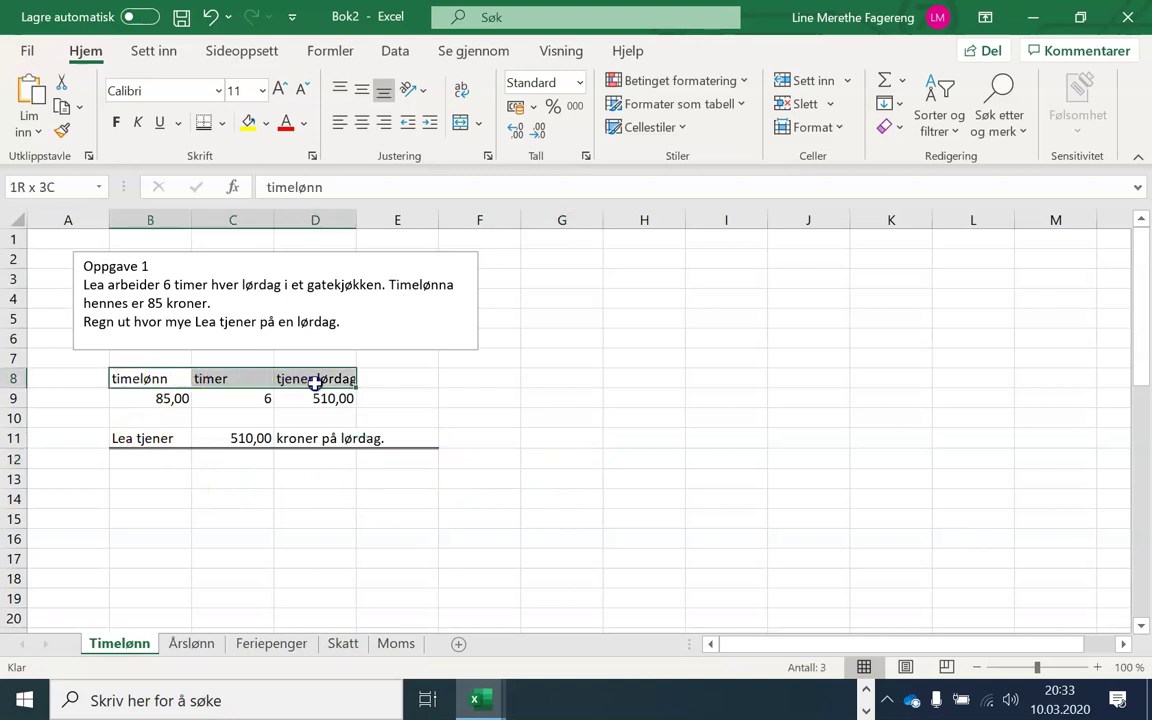
click(222, 125)
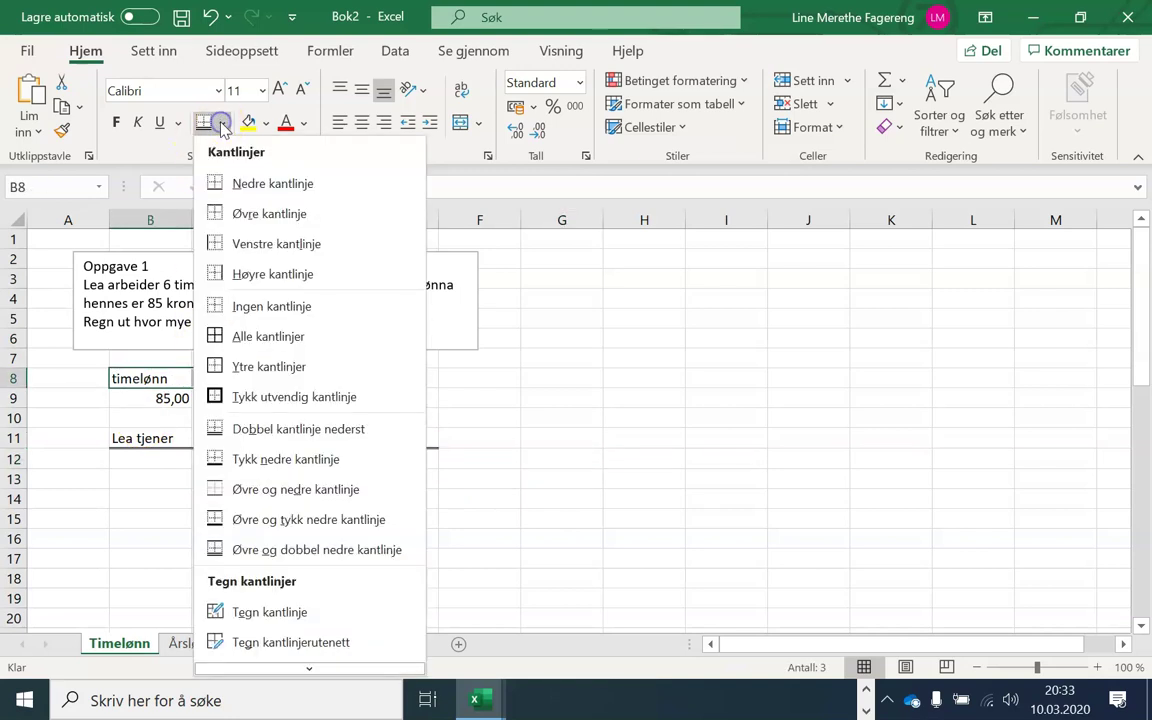
click(233, 180)
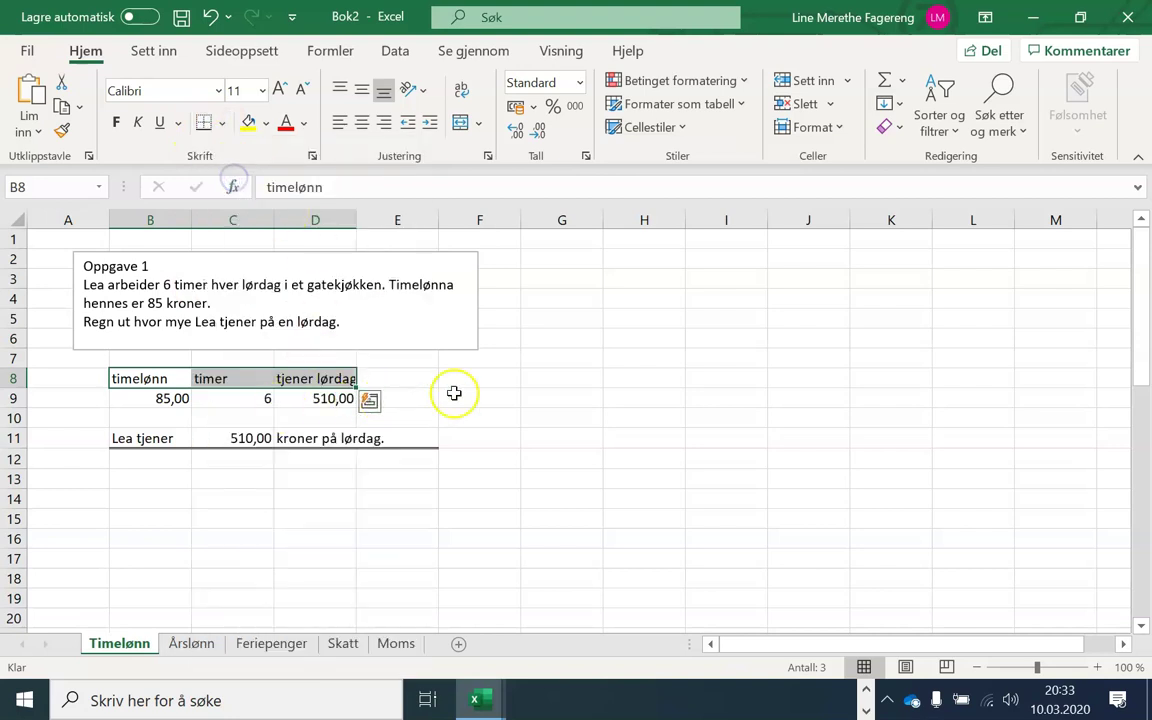
click(528, 400)
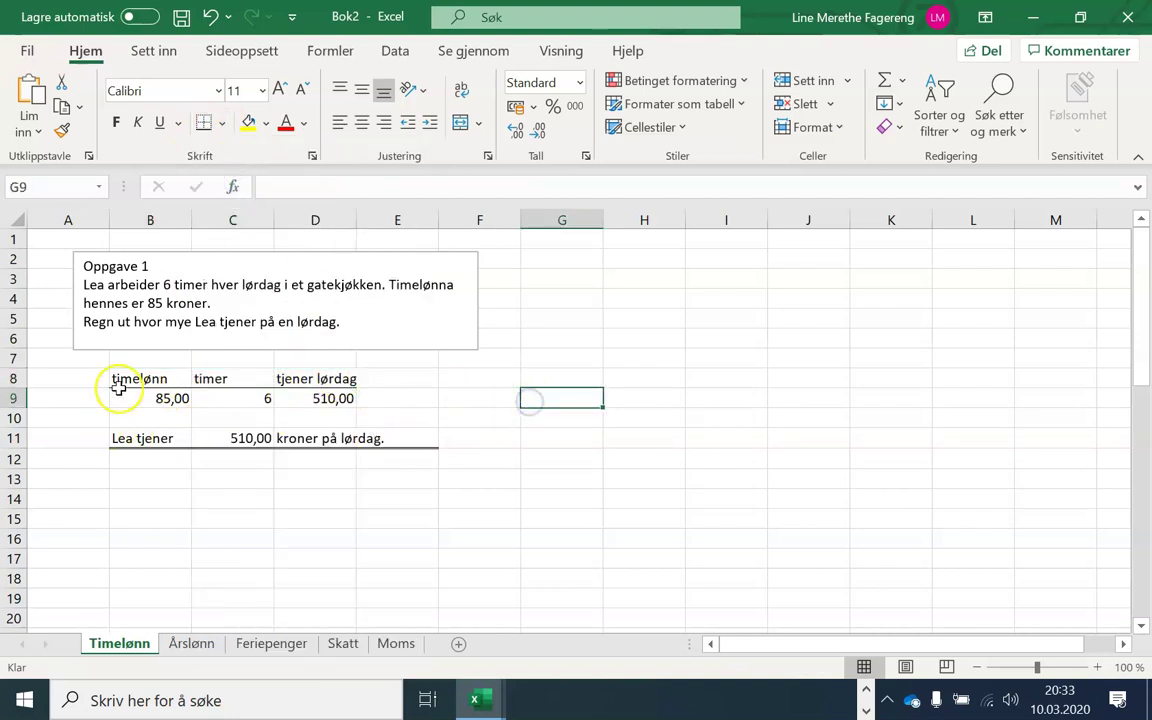
drag(168, 378, 295, 378)
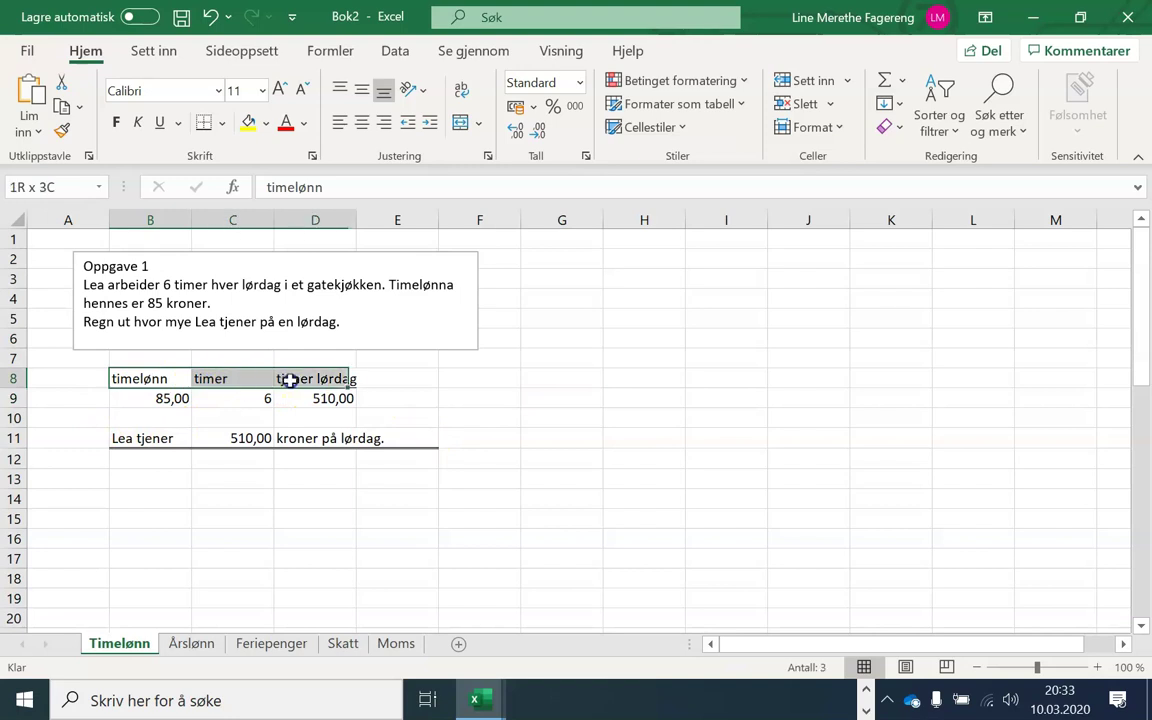
click(363, 122)
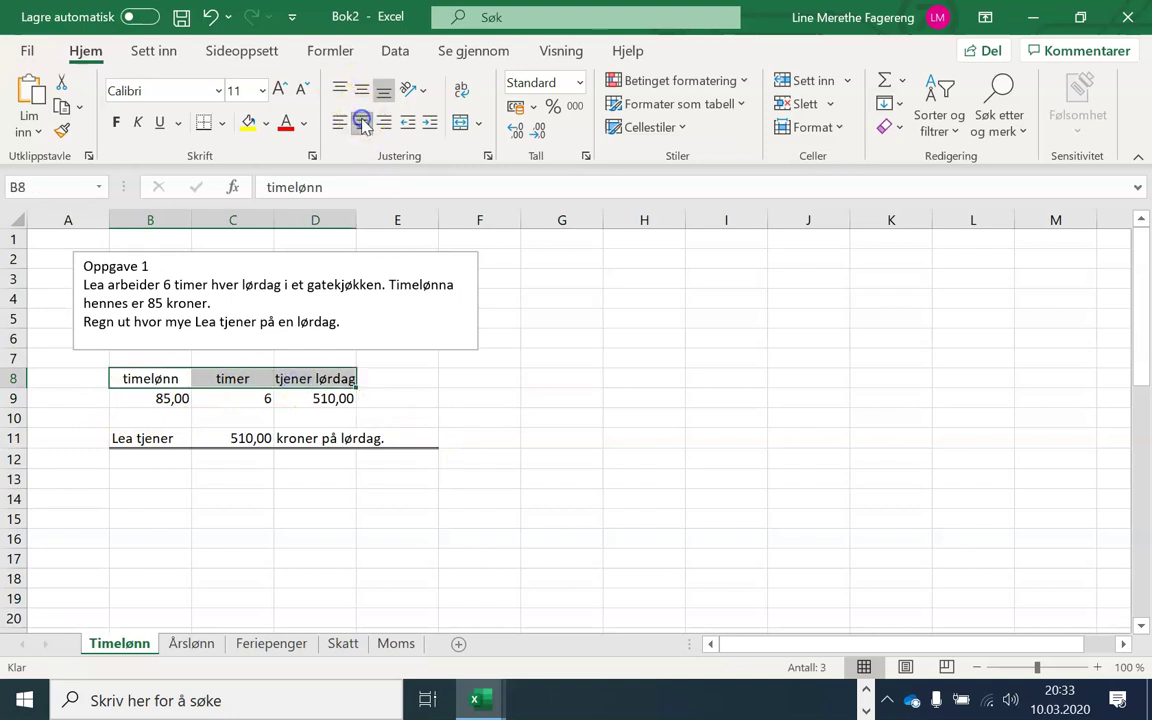
click(487, 444)
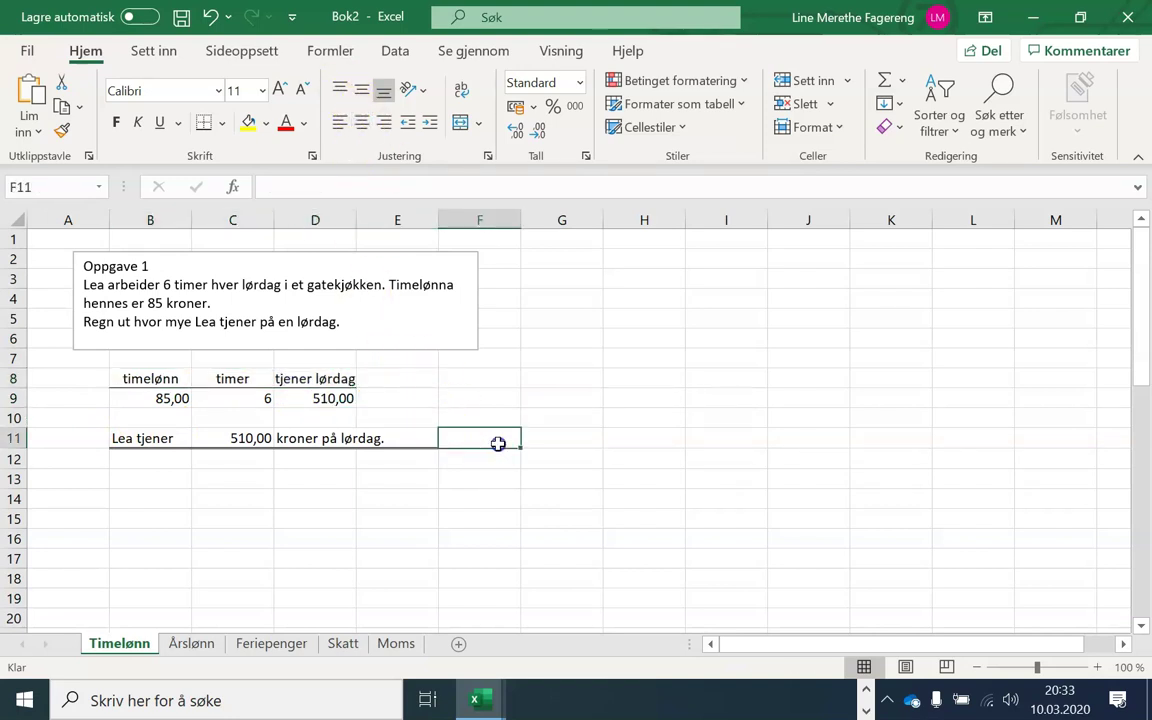
click(504, 496)
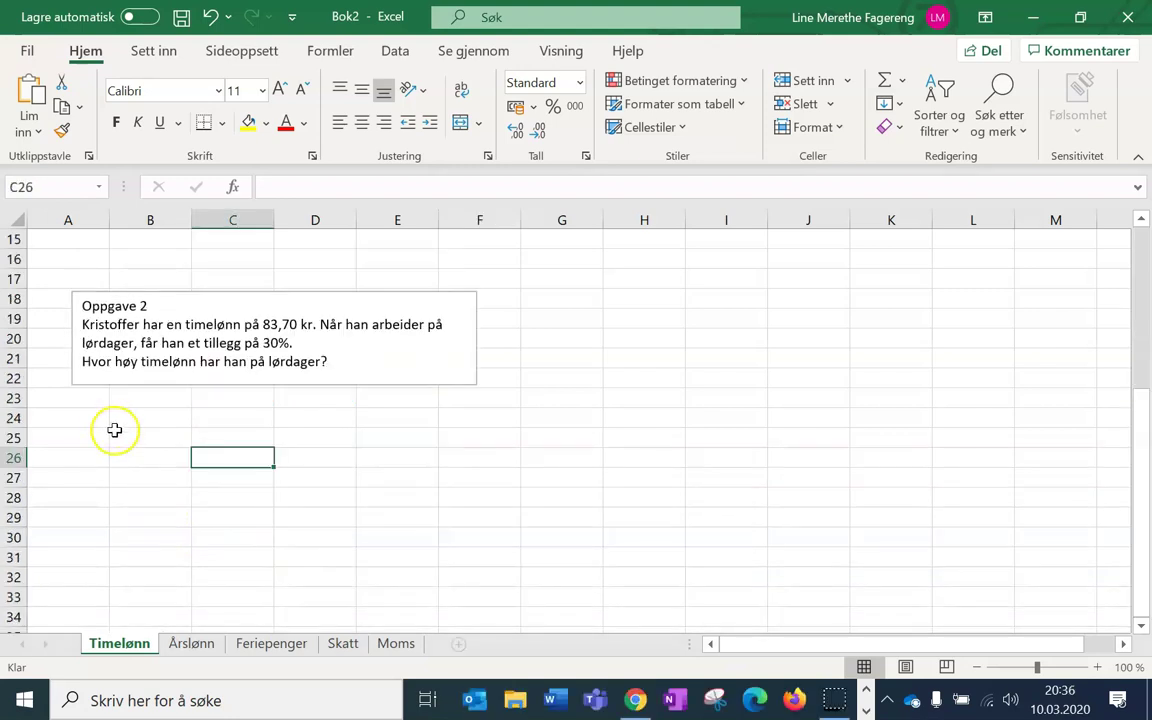
- Read the Oppgave 2 task with its 83,70 kr wage, then select B24 for headings
click(117, 435)
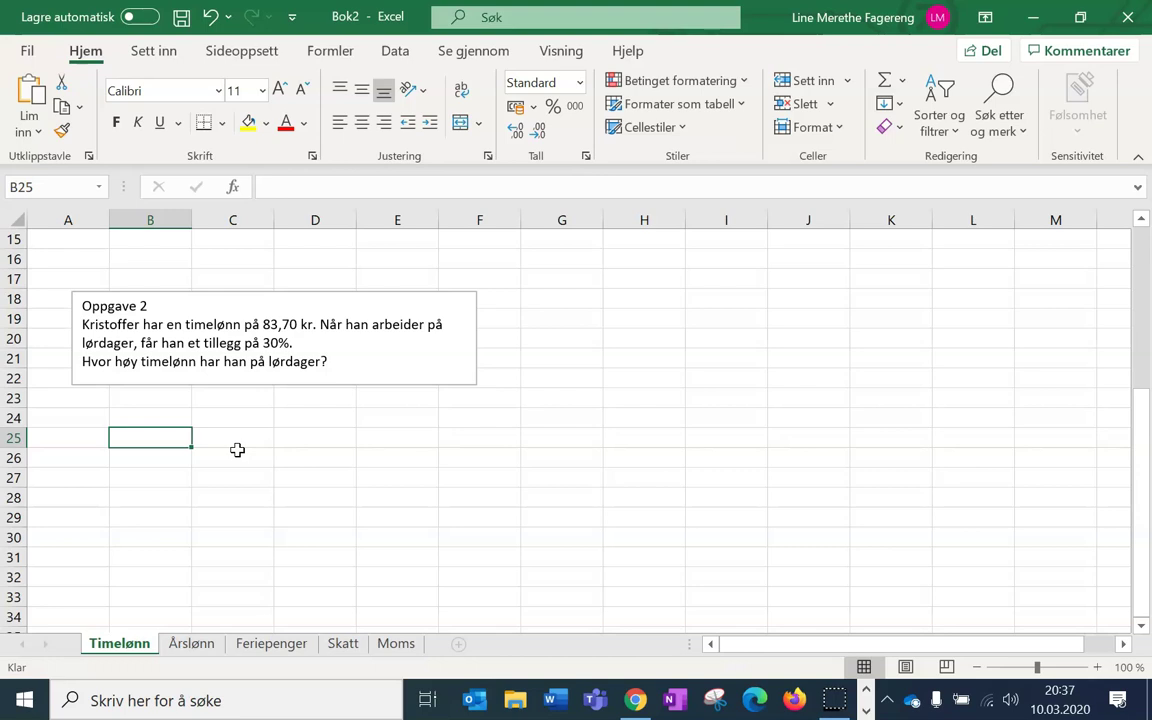
click(207, 322)
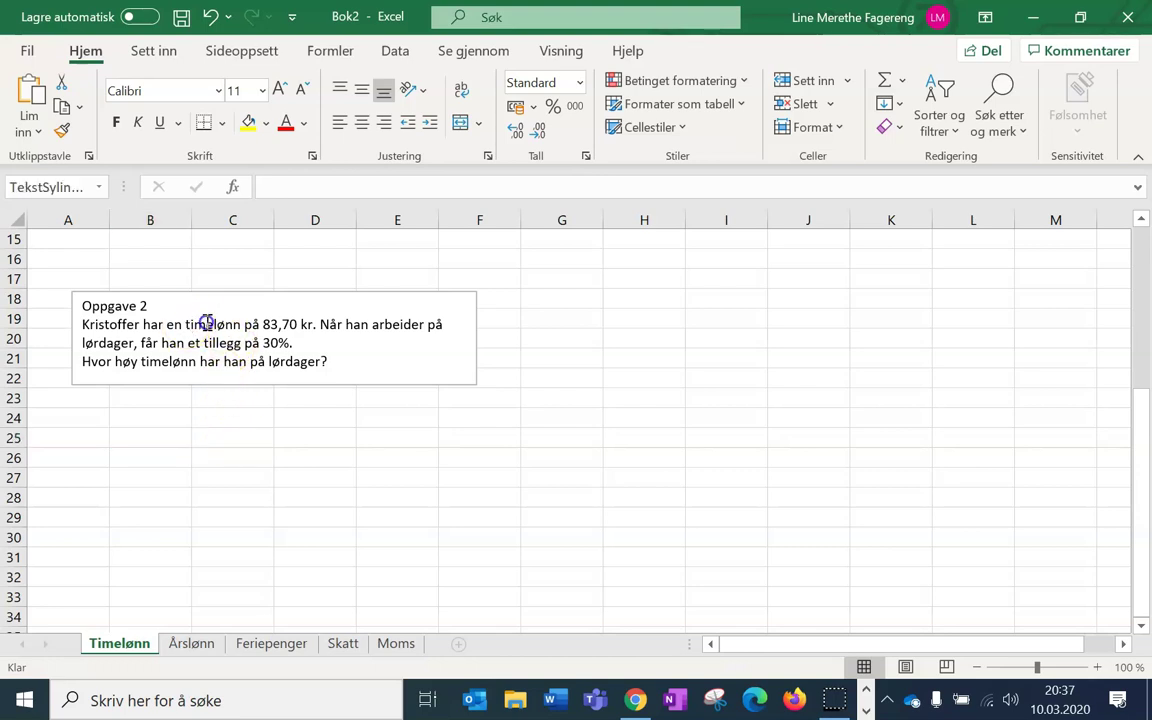
drag(185, 324, 310, 328)
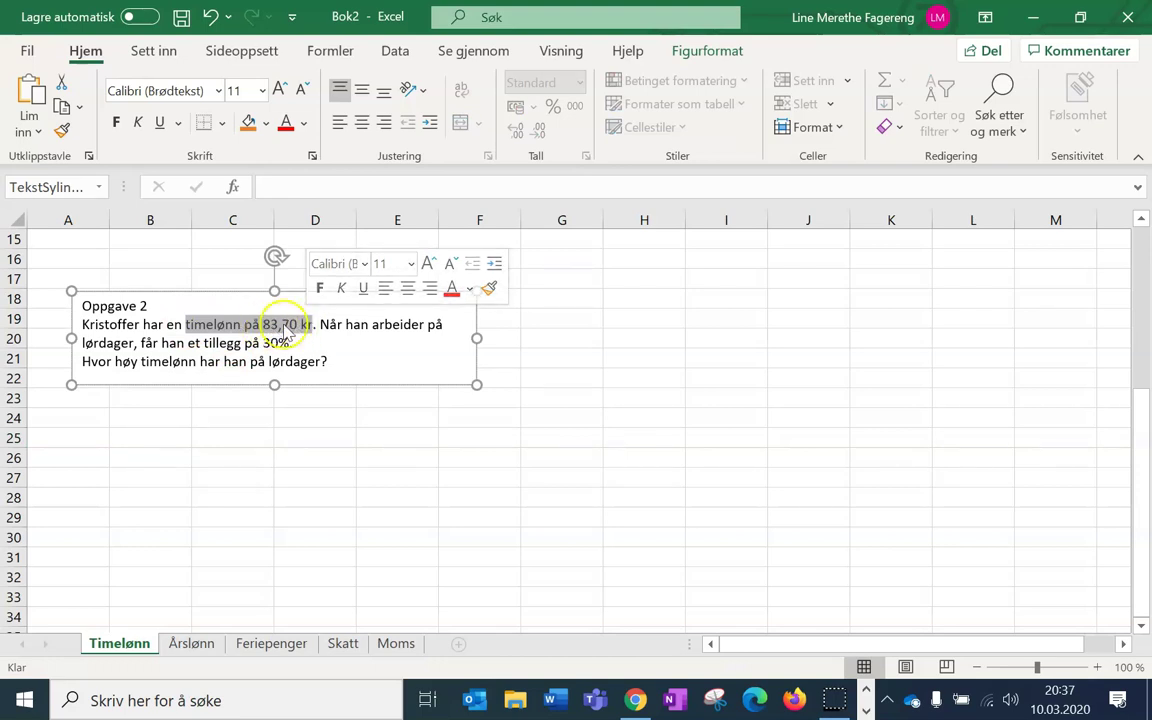
click(276, 362)
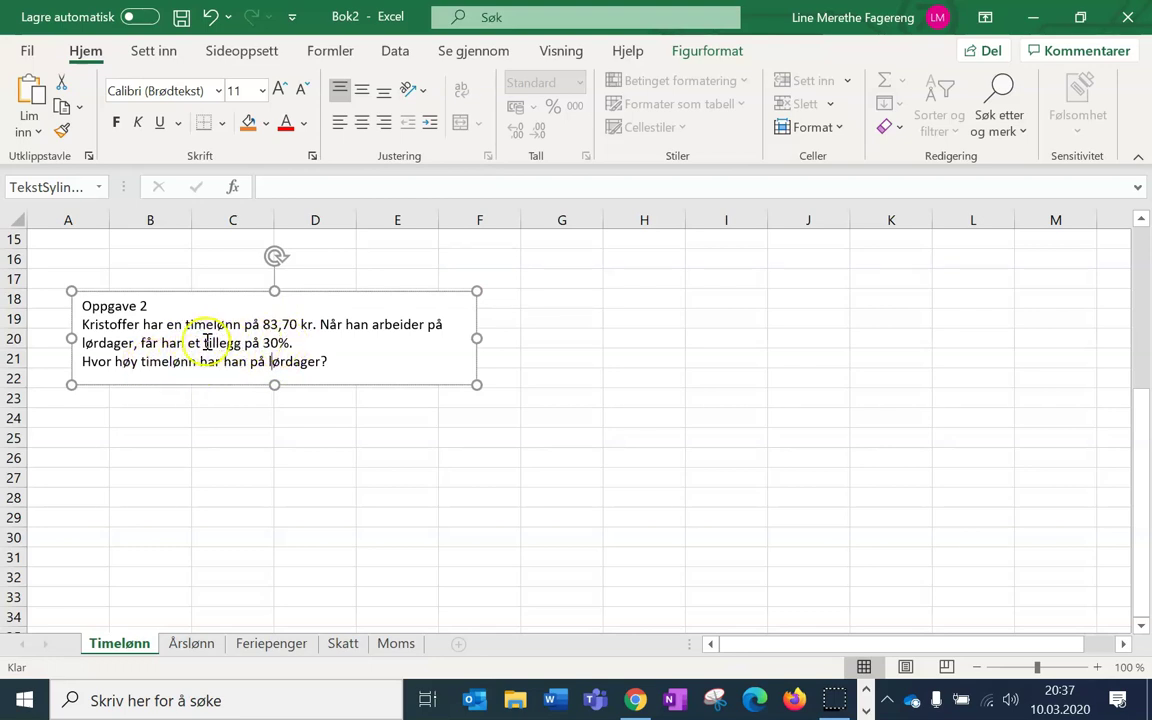
click(162, 437)
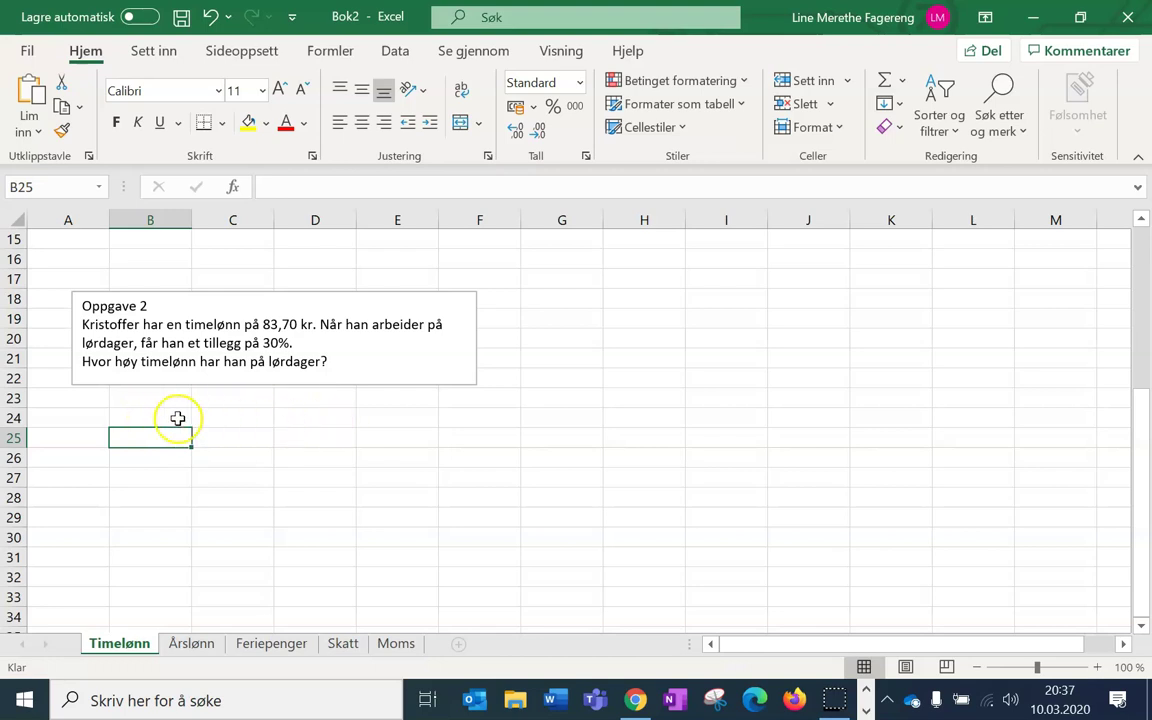
click(147, 418)
- Enter headings timelønn and overtid in B24:C24, with 83,7 and 30% beneath them
text(timelønn)
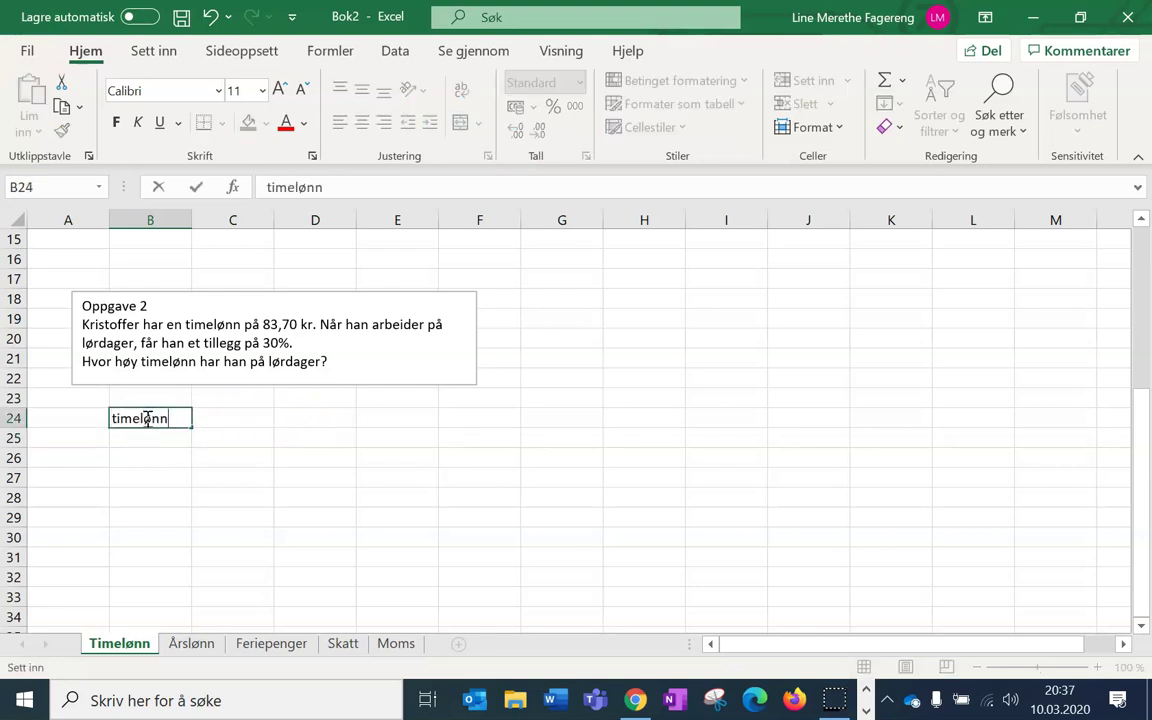
key(Tab)
text(overtid)
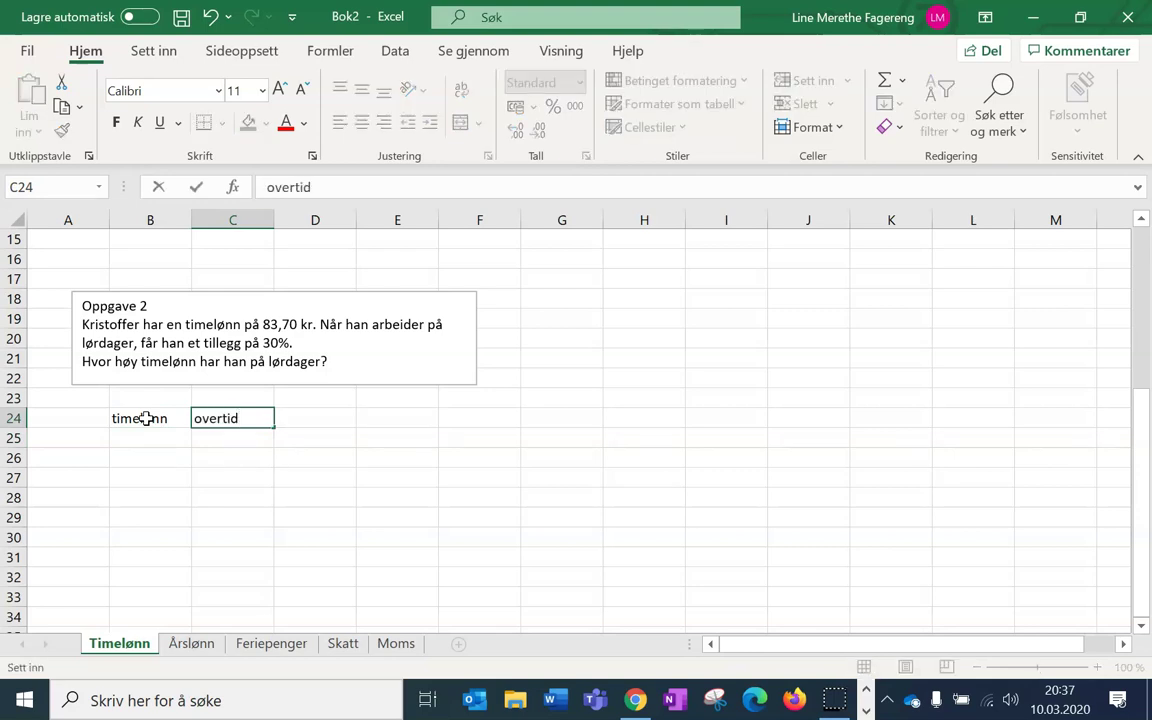
click(175, 440)
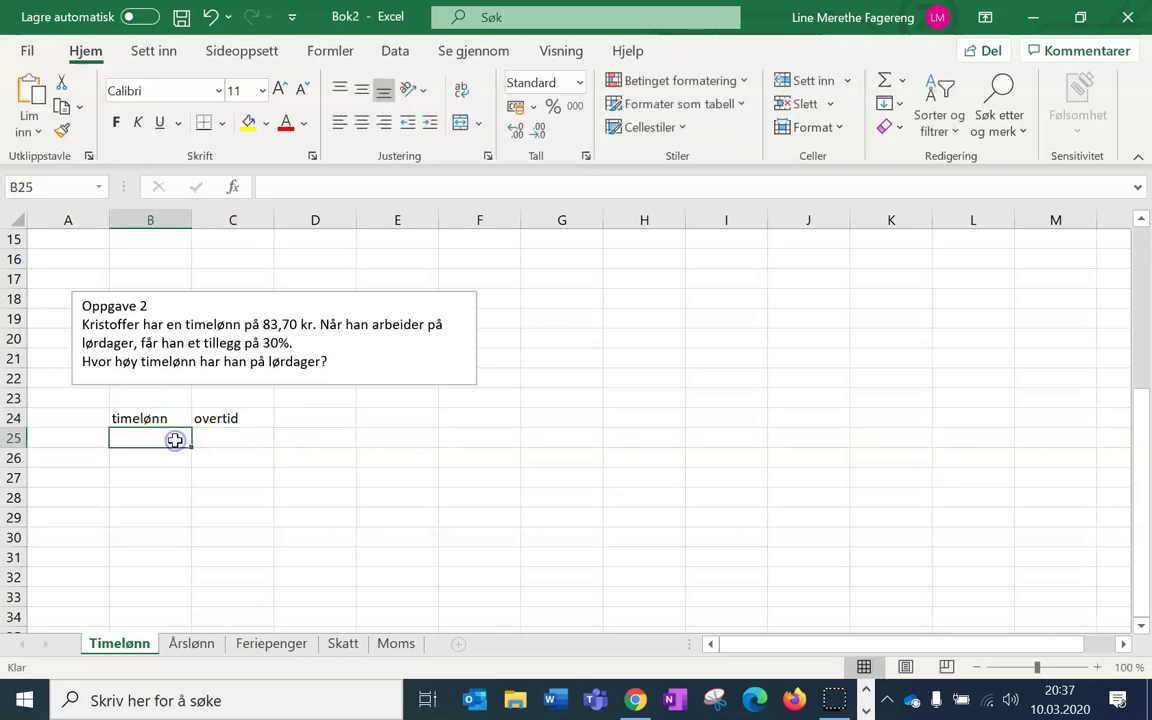
text(83,70)
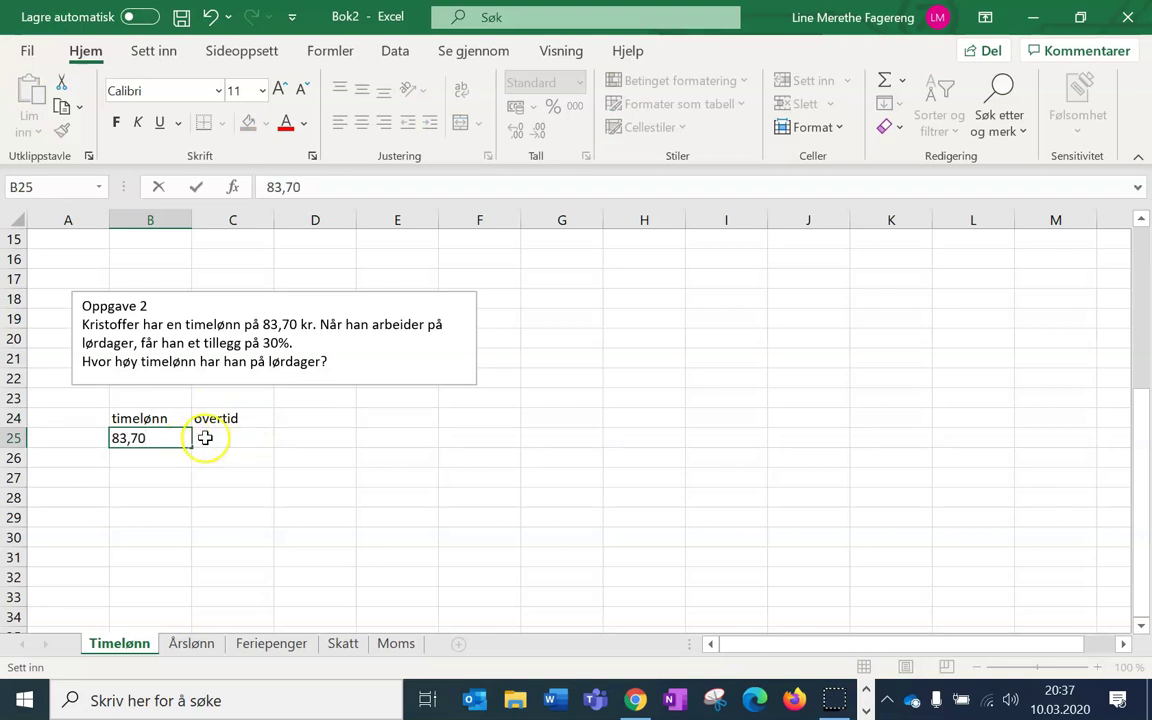
click(218, 436)
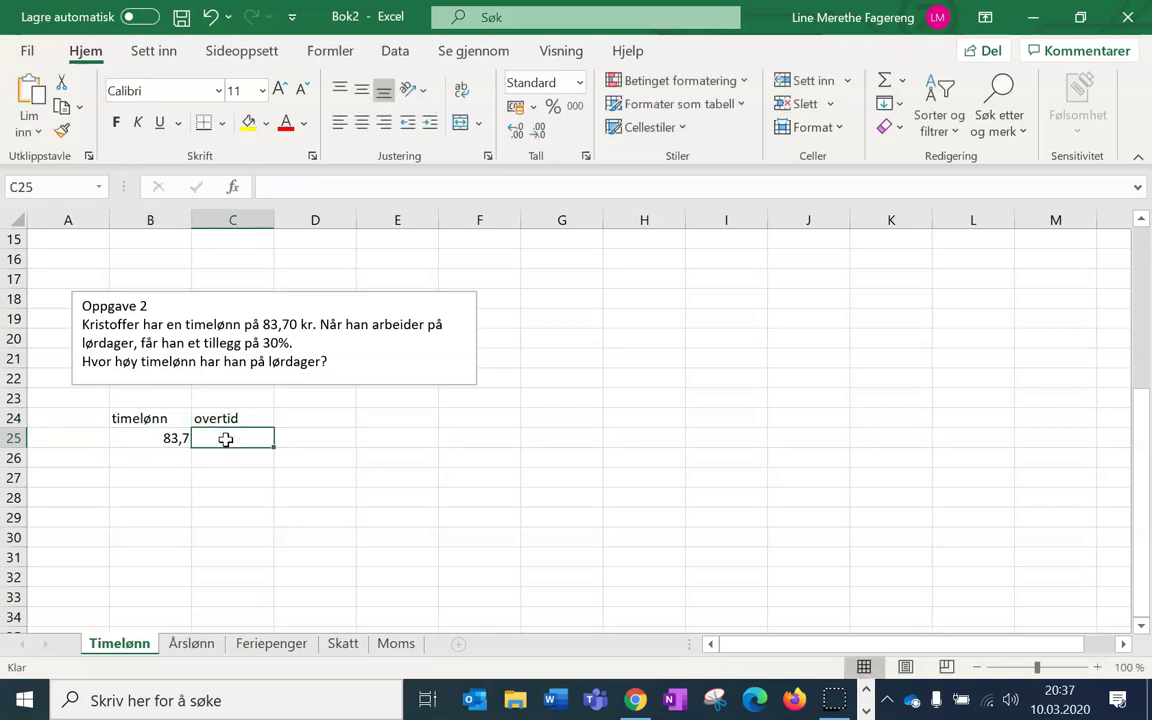
text(30%)
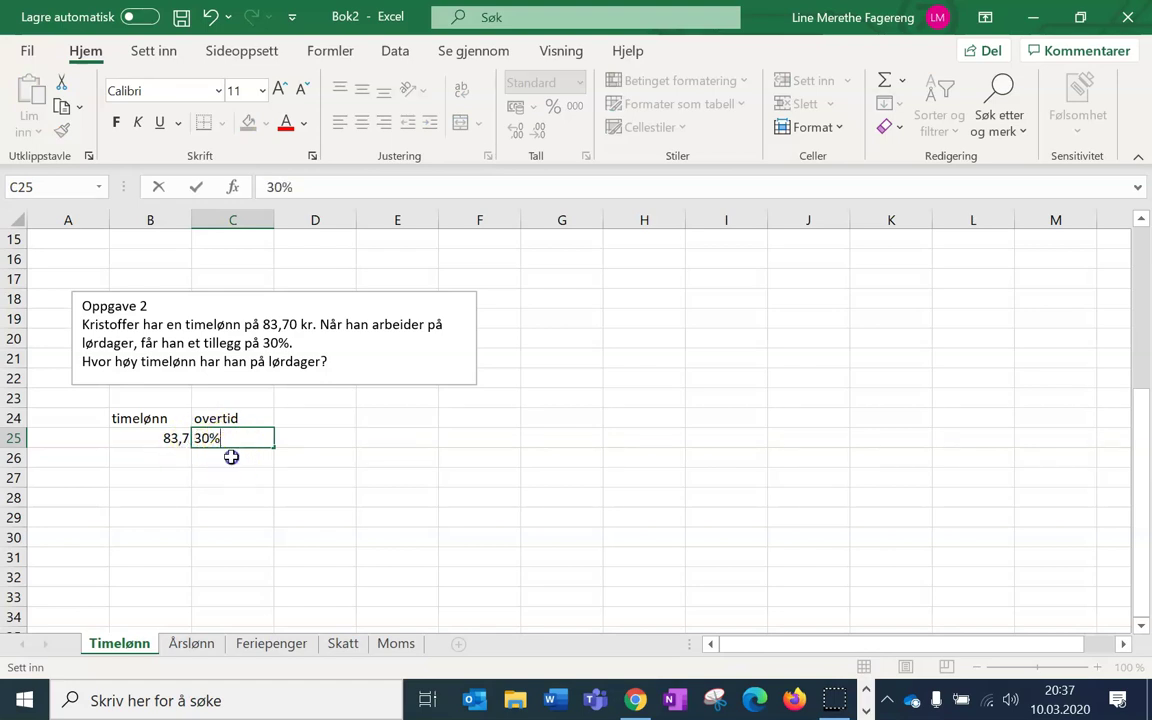
click(235, 456)
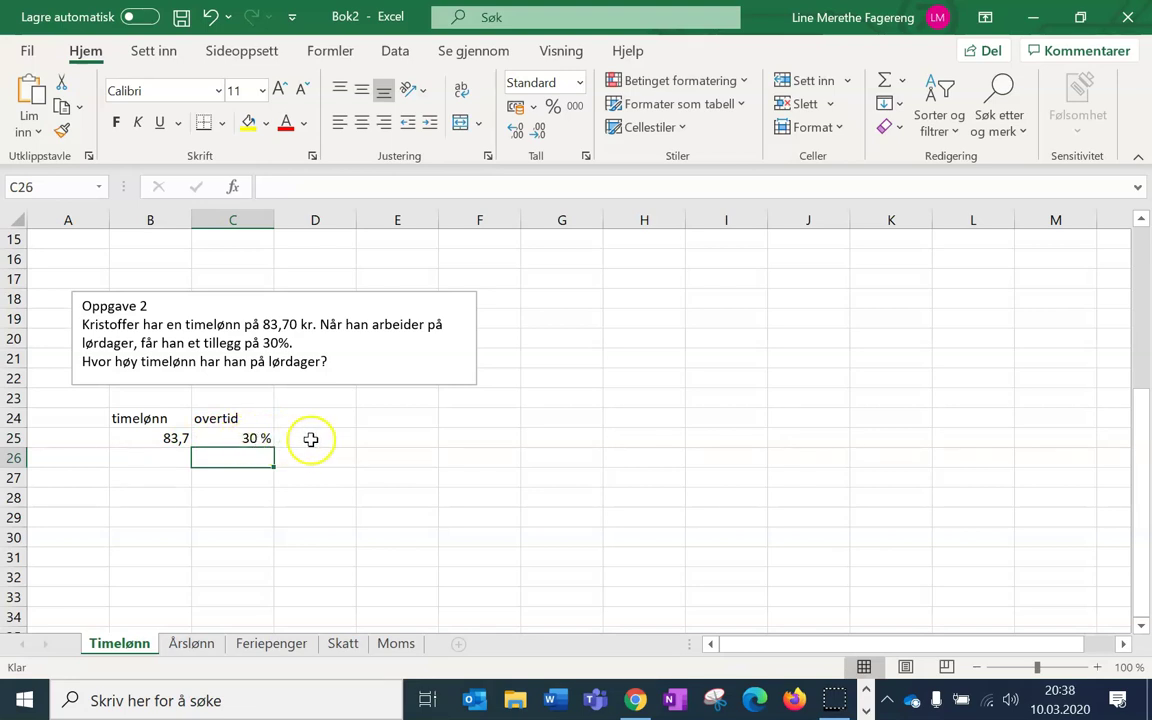
- Format the hourly wage in B25 as Tall so it shows 83,70
click(174, 438)
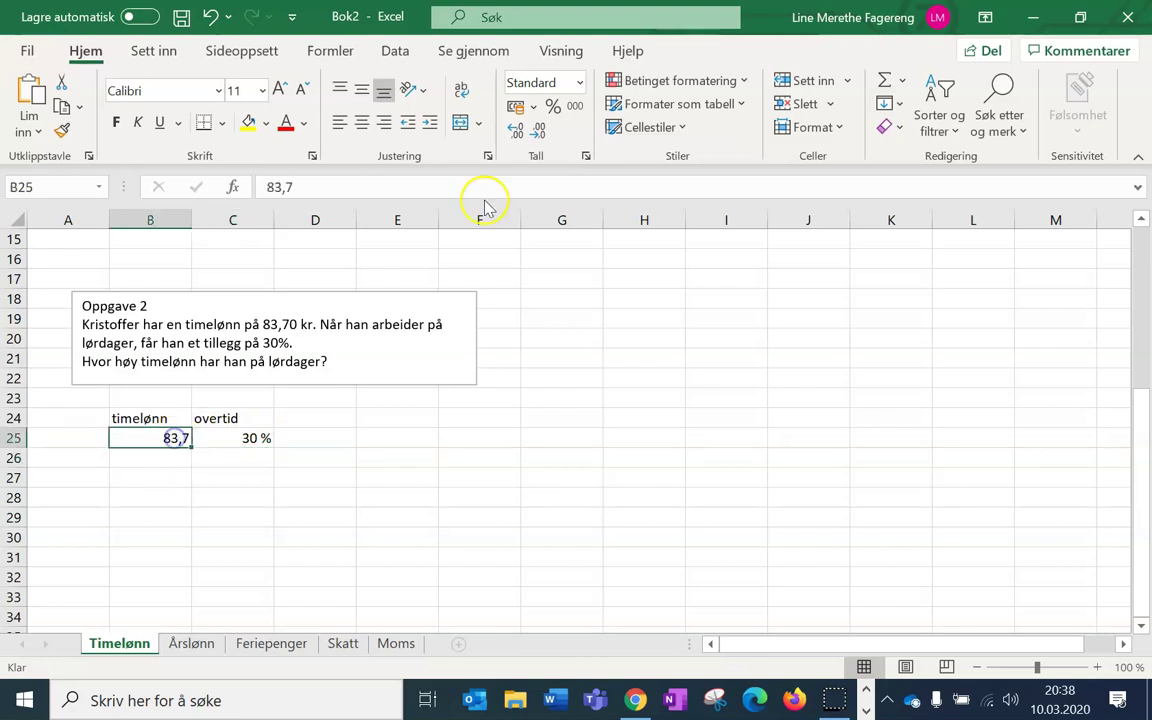
click(579, 82)
click(557, 172)
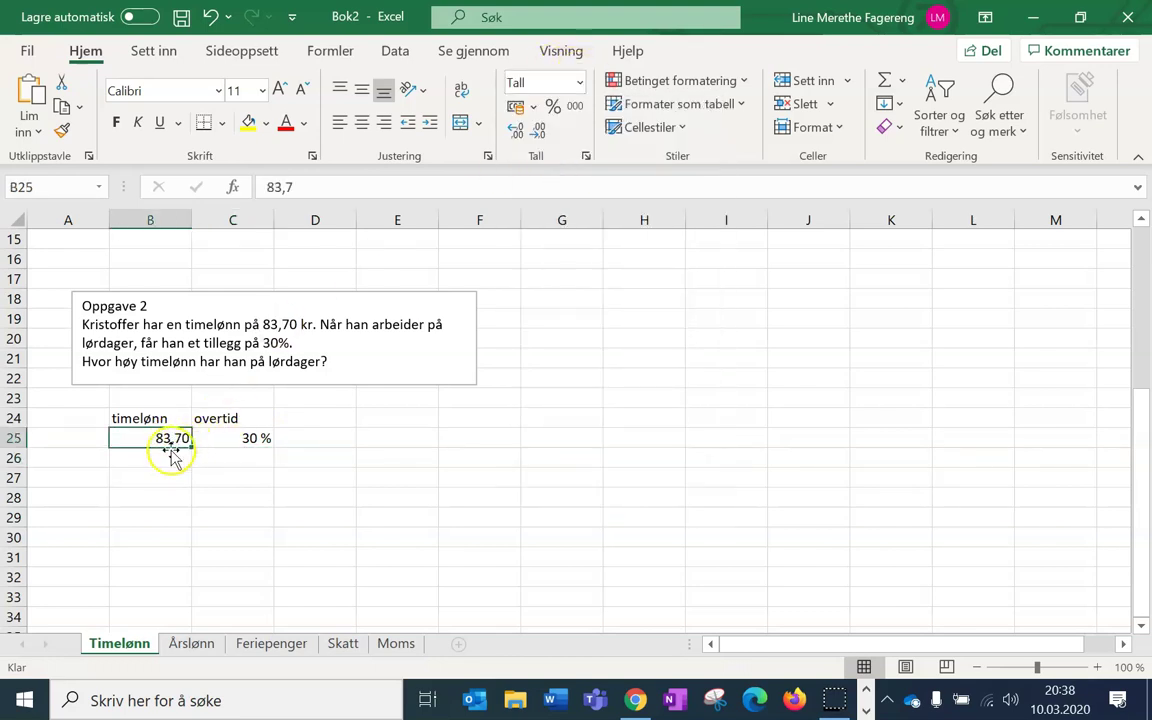
- Centre the timelønn and overtid headers in B24:C24 and give them a bottom border
drag(162, 418, 237, 418)
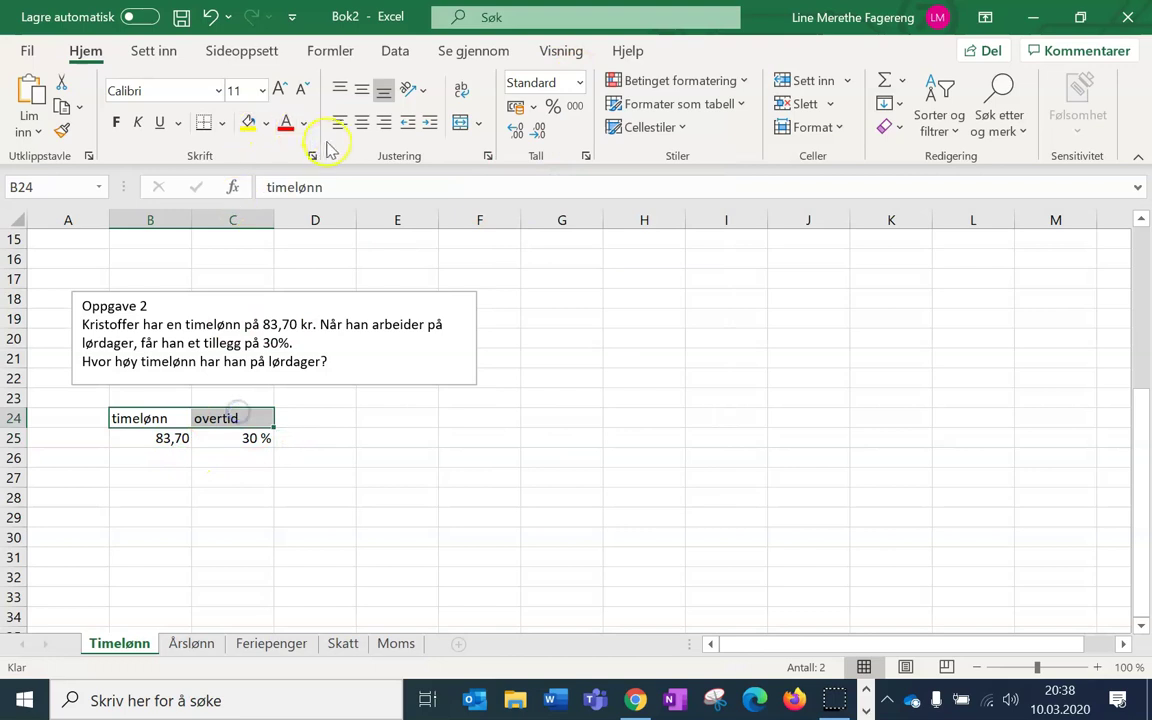
click(362, 122)
click(204, 122)
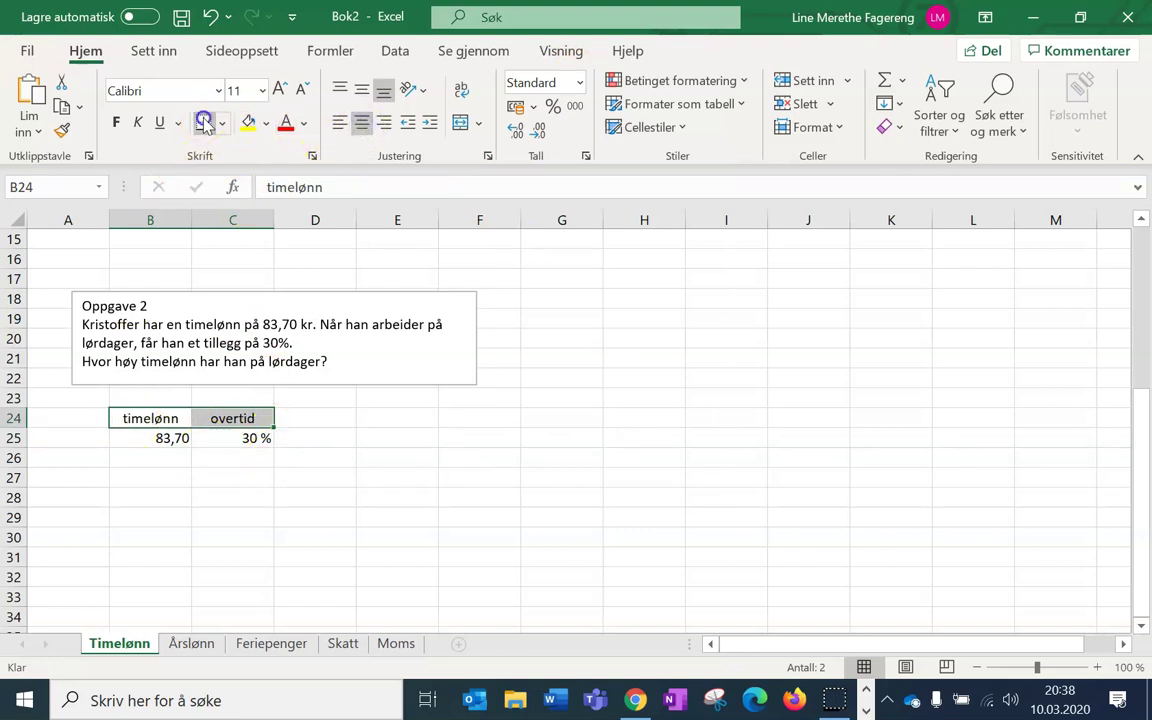
click(213, 537)
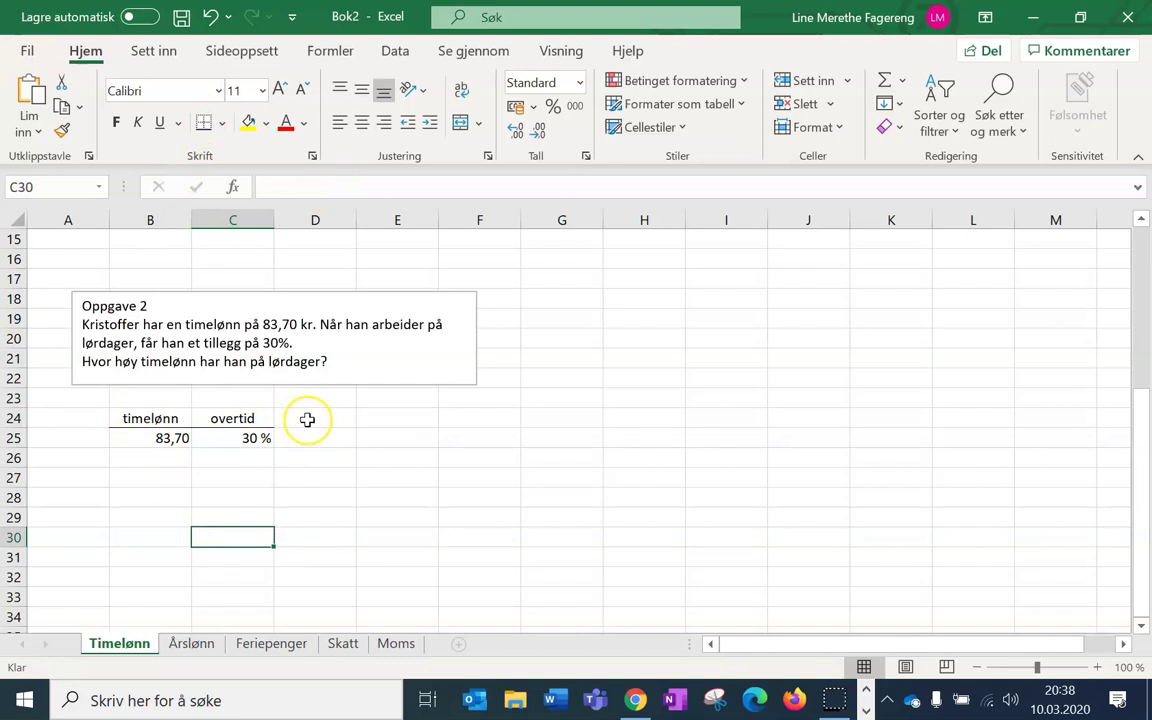
click(307, 420)
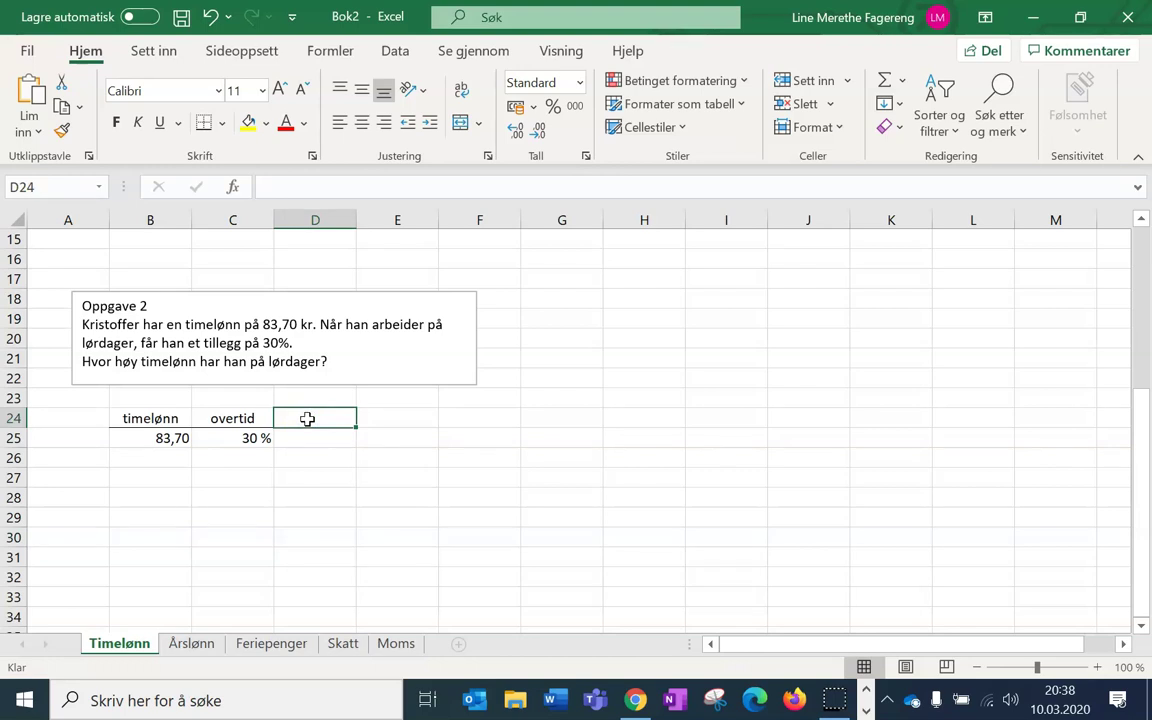
click(310, 419)
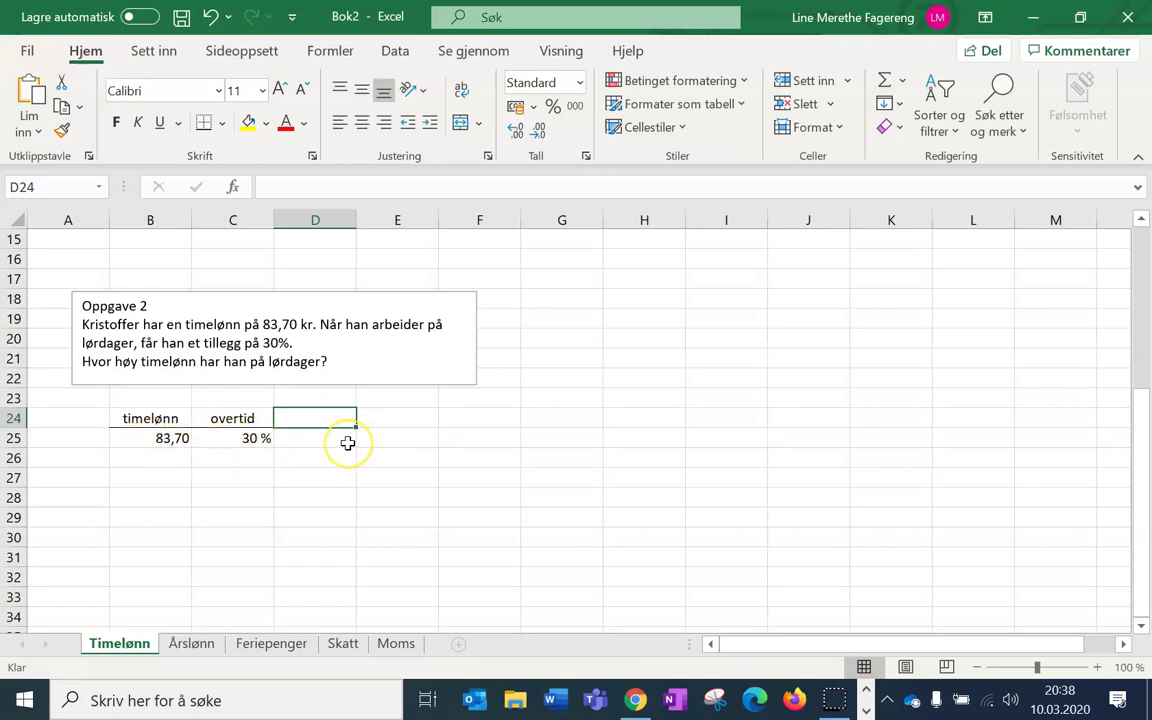
- Type the header 'overtid i kr' in D24
click(326, 418)
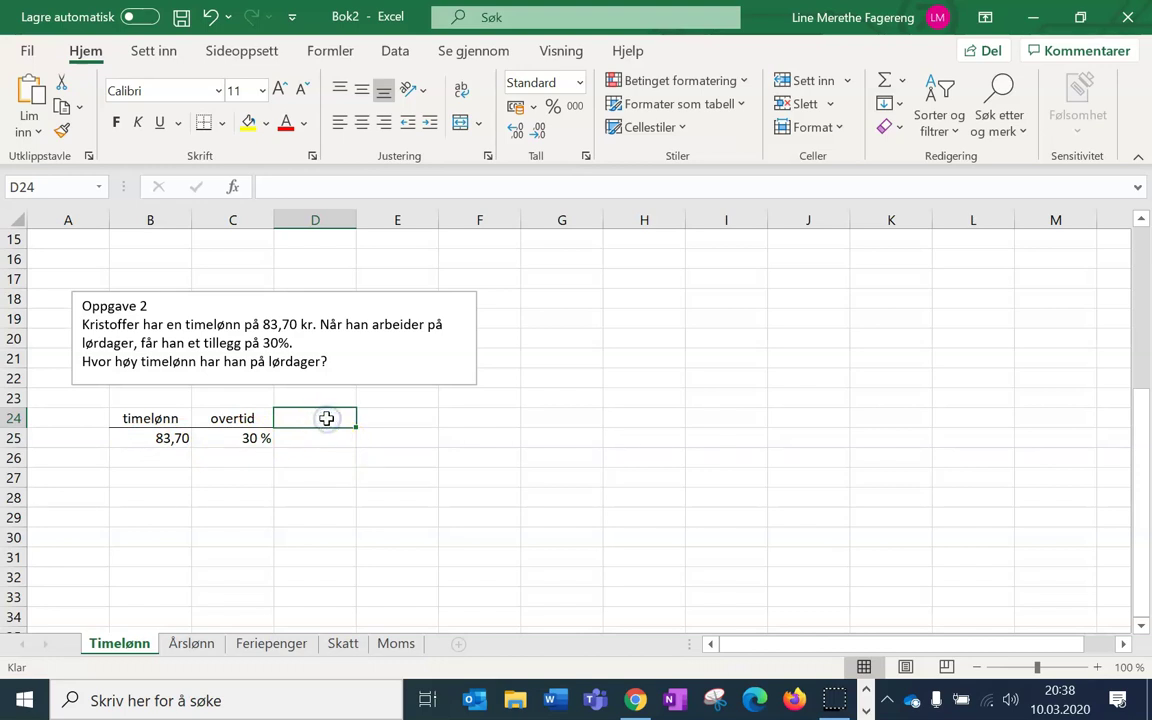
text(ovetid)
key(BackSpace)
key(BackSpace)
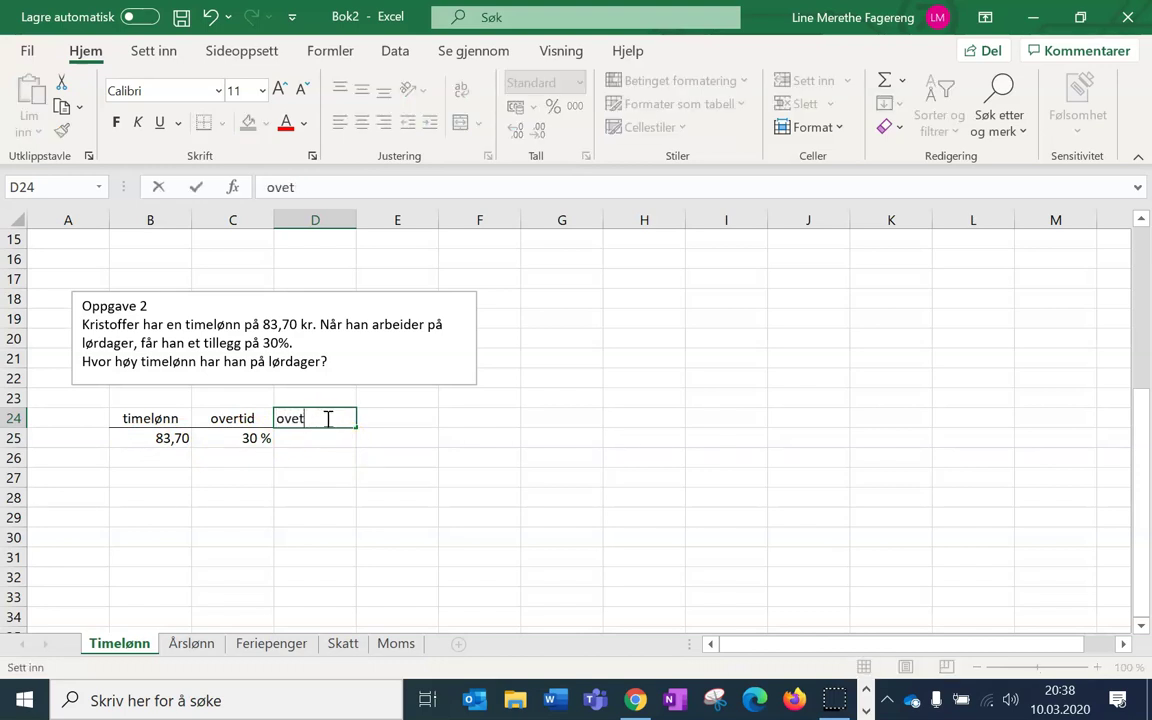
text(tid i kr)
click(311, 440)
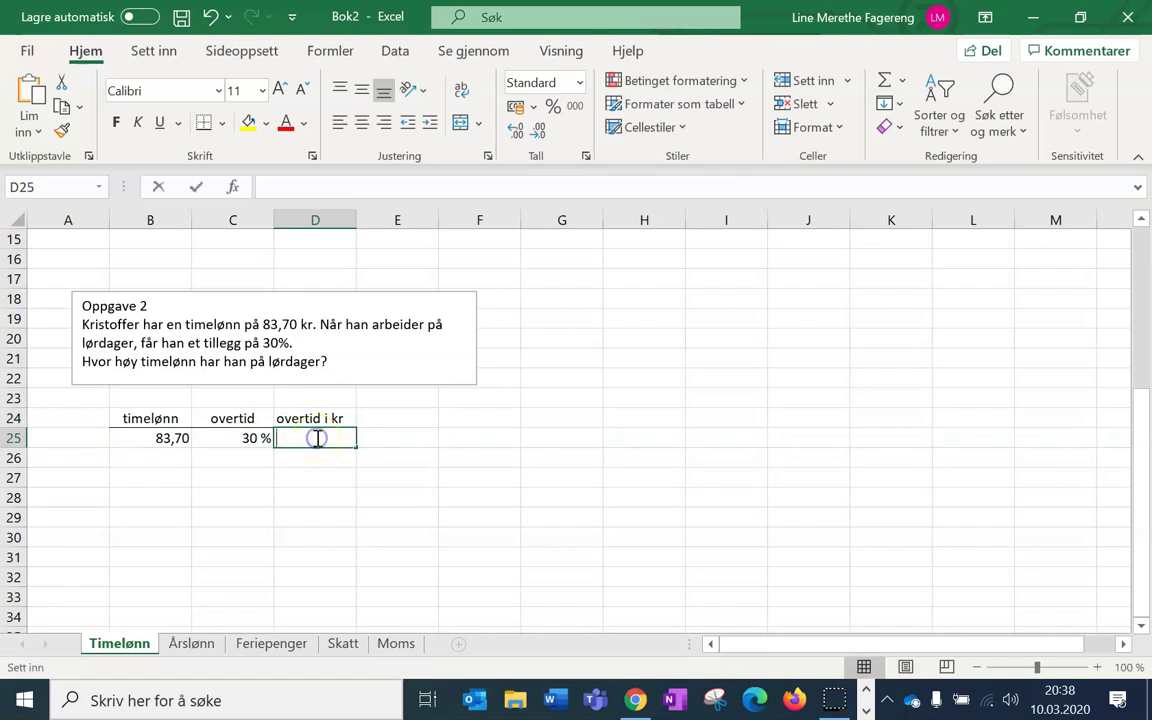
- Enter =B25*C25 in D25 to get the 25,11 overtime supplement
double_click(316, 438)
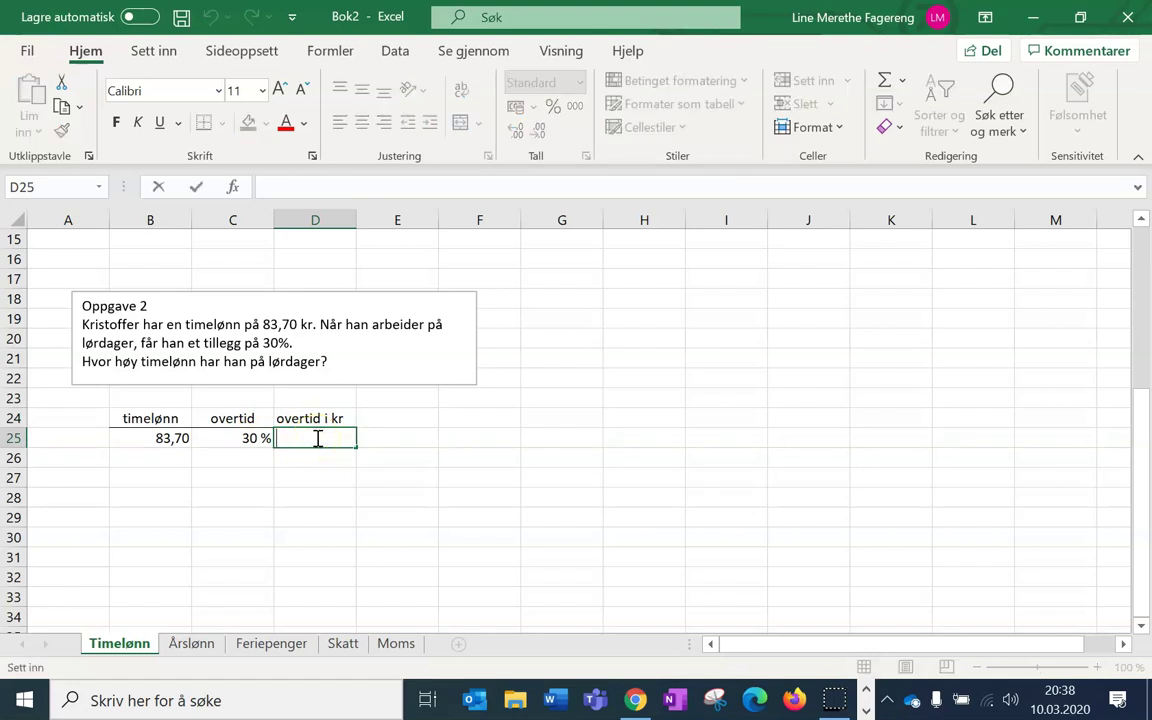
text(=)
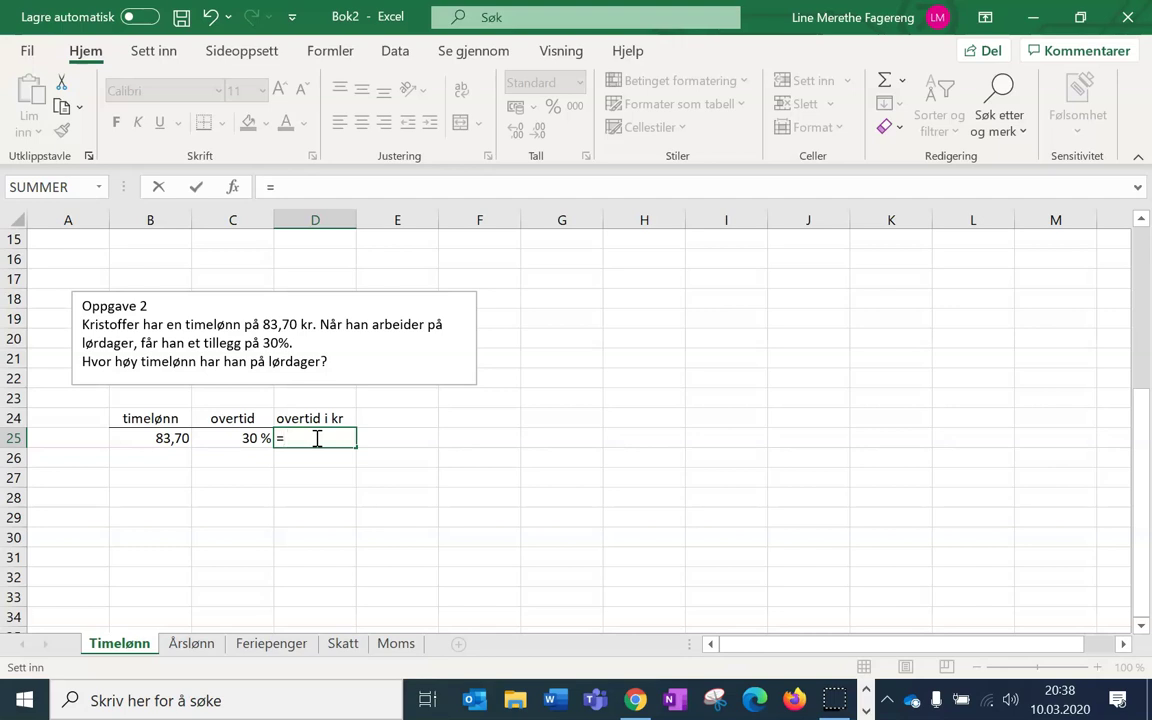
click(147, 440)
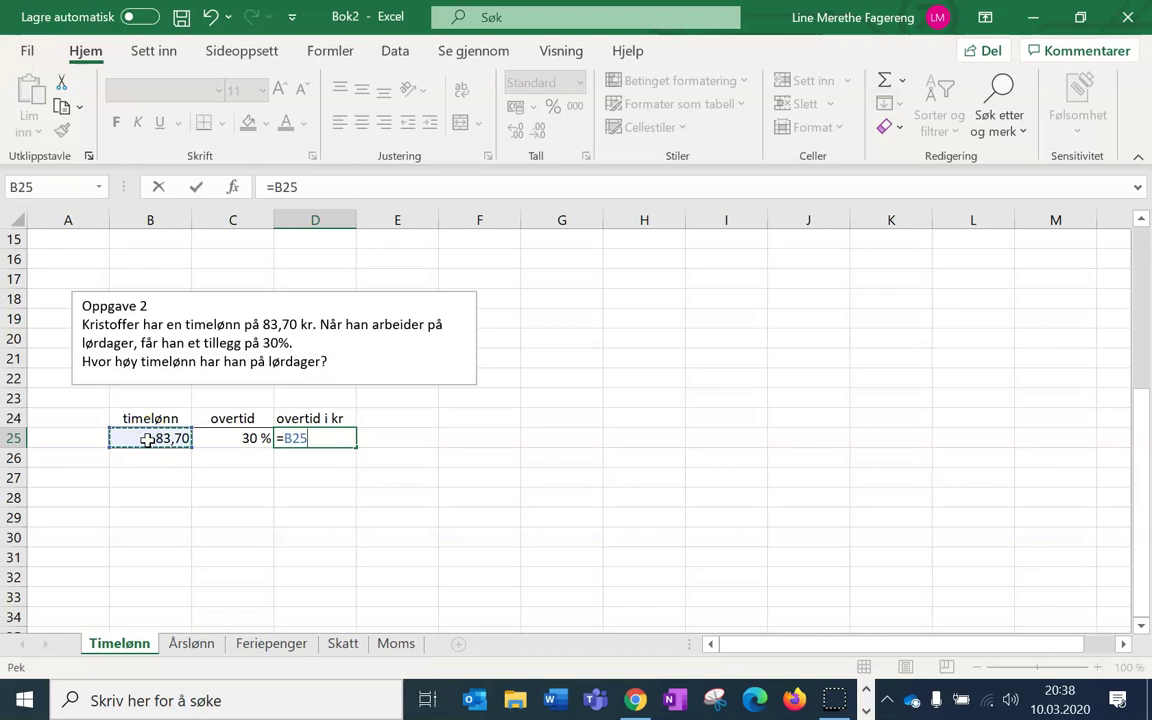
text(*)
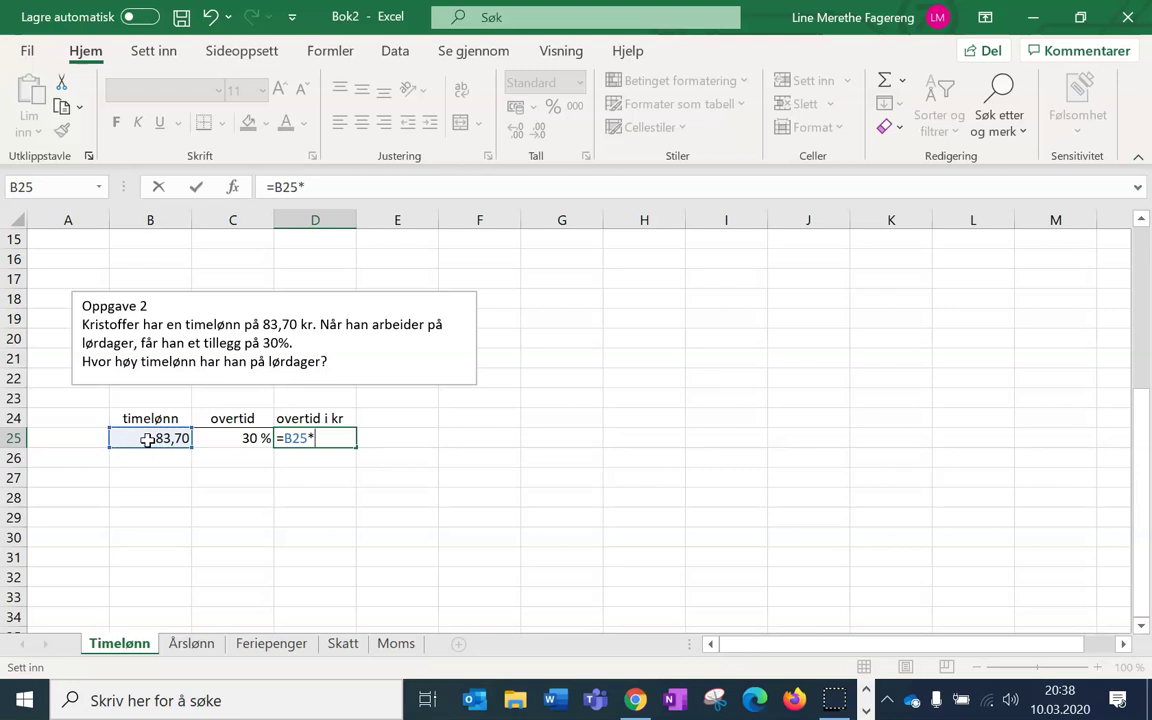
click(223, 441)
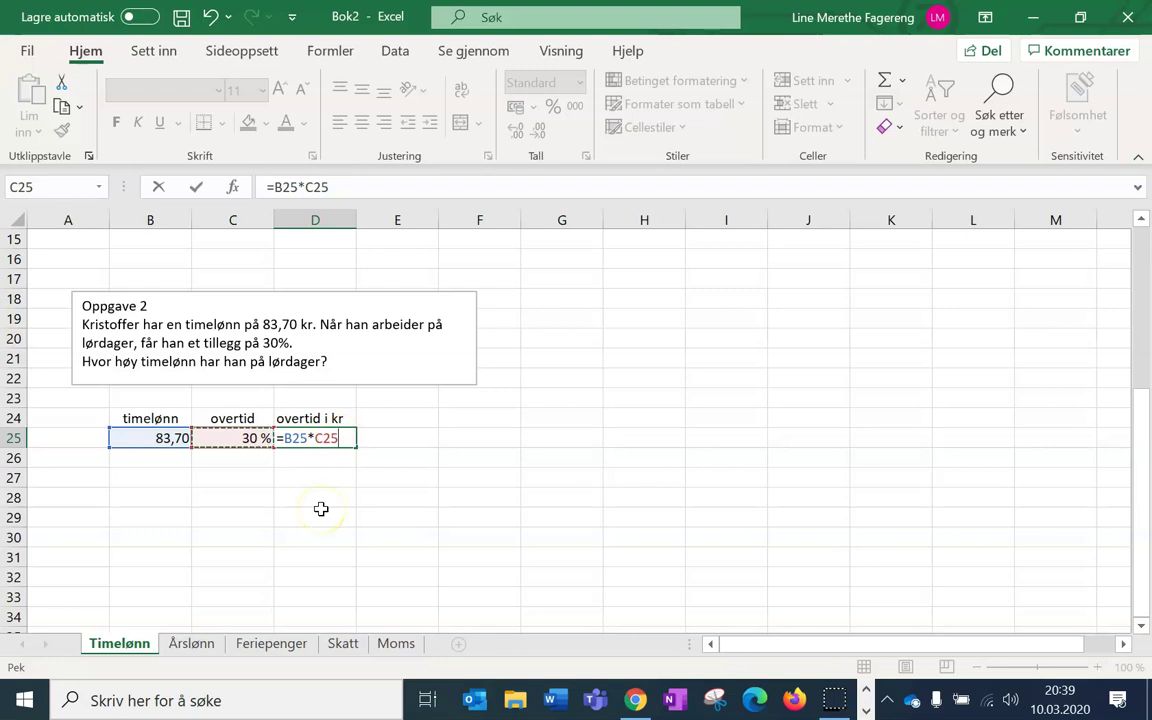
key(Return)
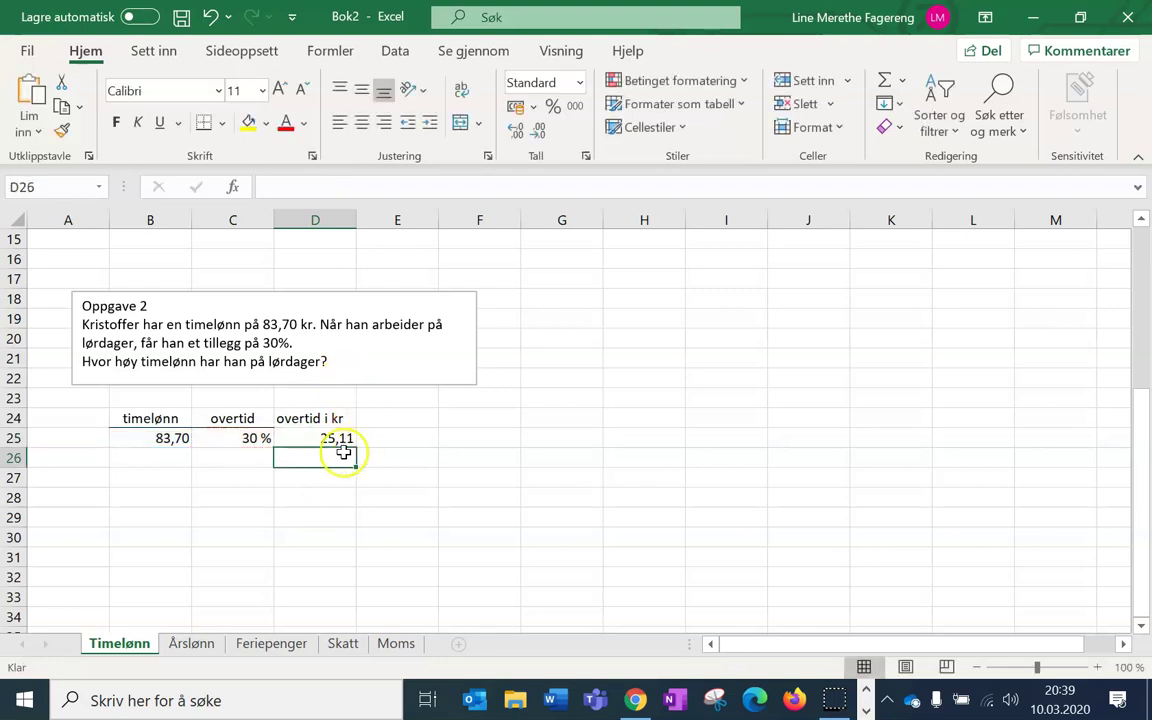
click(301, 438)
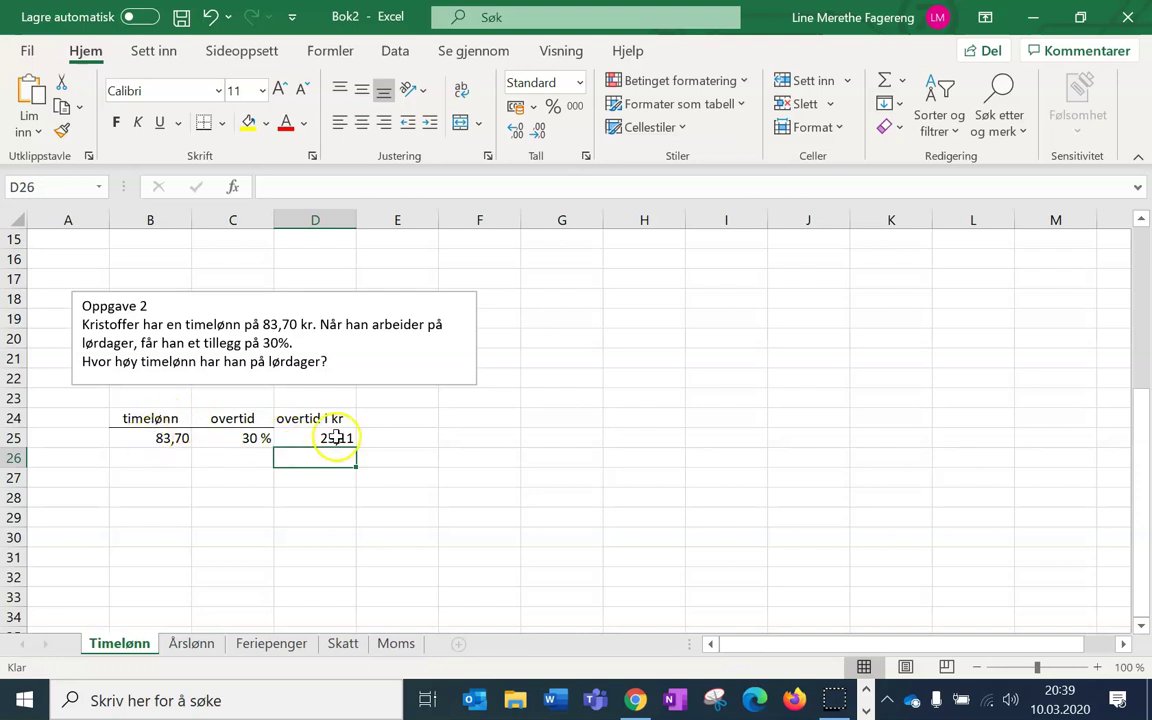
click(306, 439)
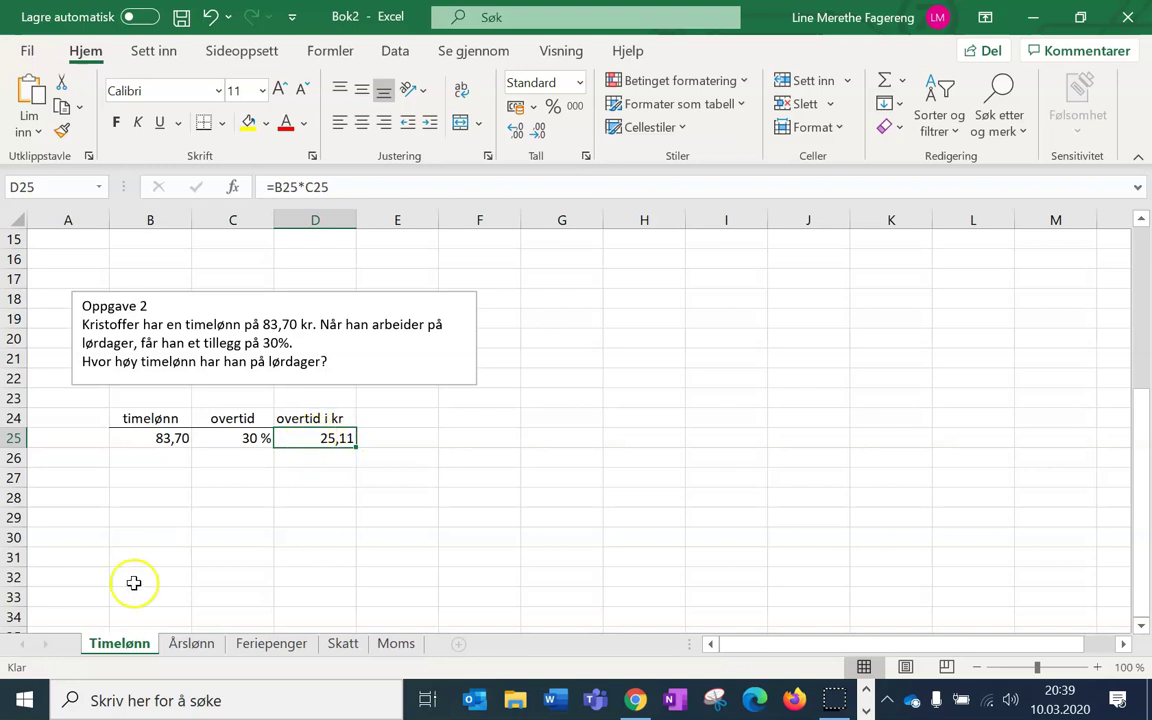
click(316, 446)
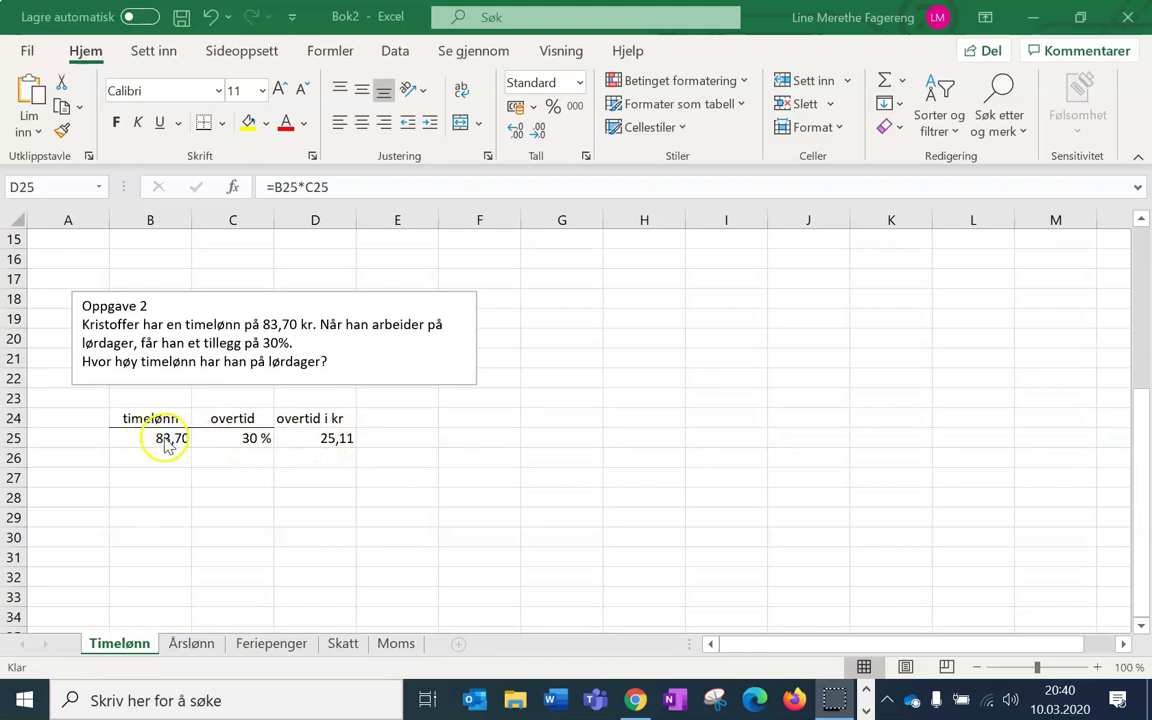
- Head column E with 'lørd pr time' in E24
click(409, 419)
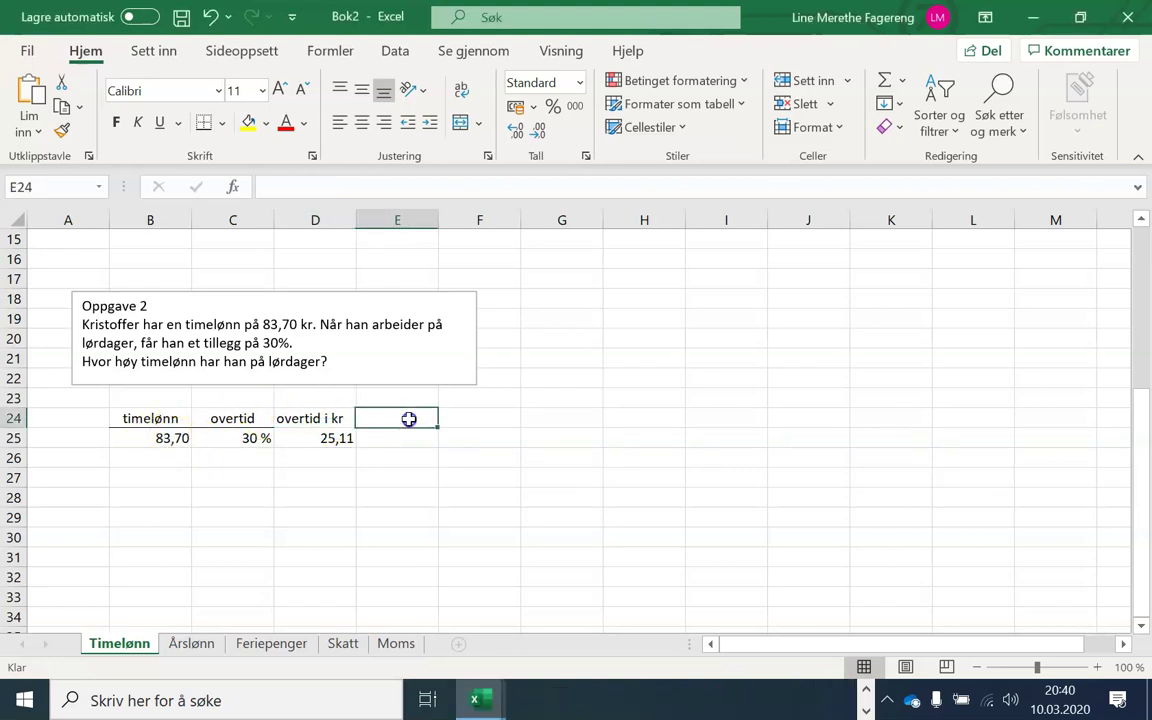
text(ut)
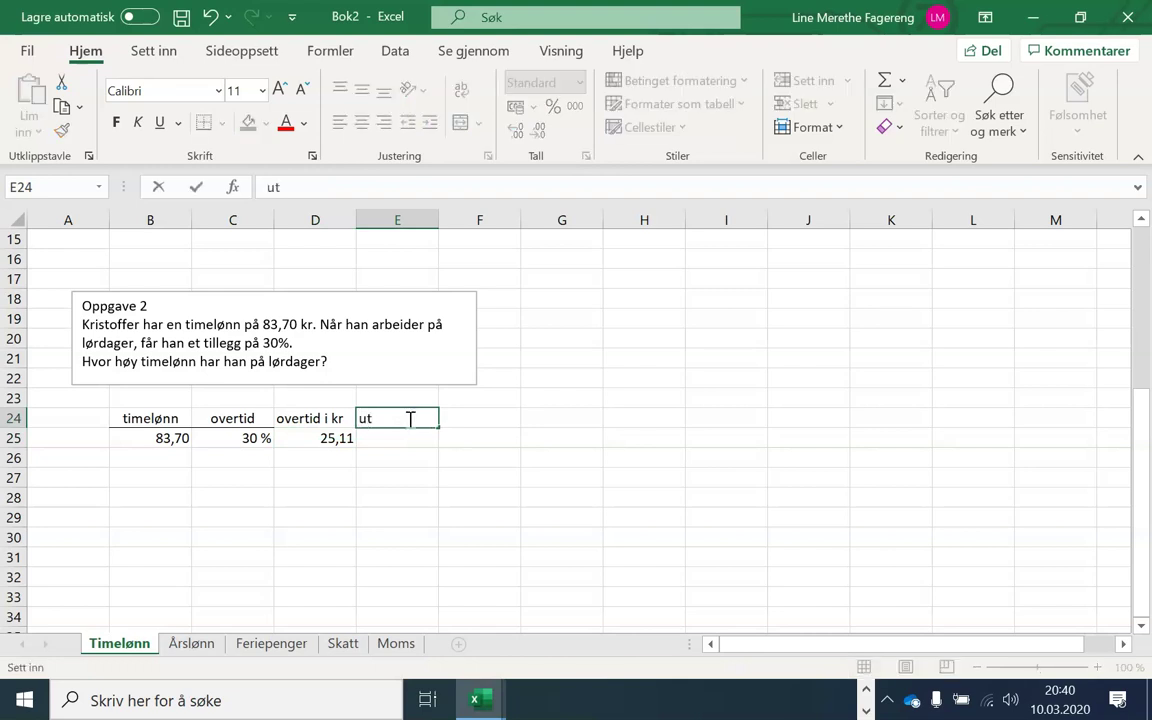
key(BackSpace)
text(jener)
key(BackSpace)
key(BackSpace)
key(BackSpace)
key(BackSpace)
key(BackSpace)
text(ørd pr time)
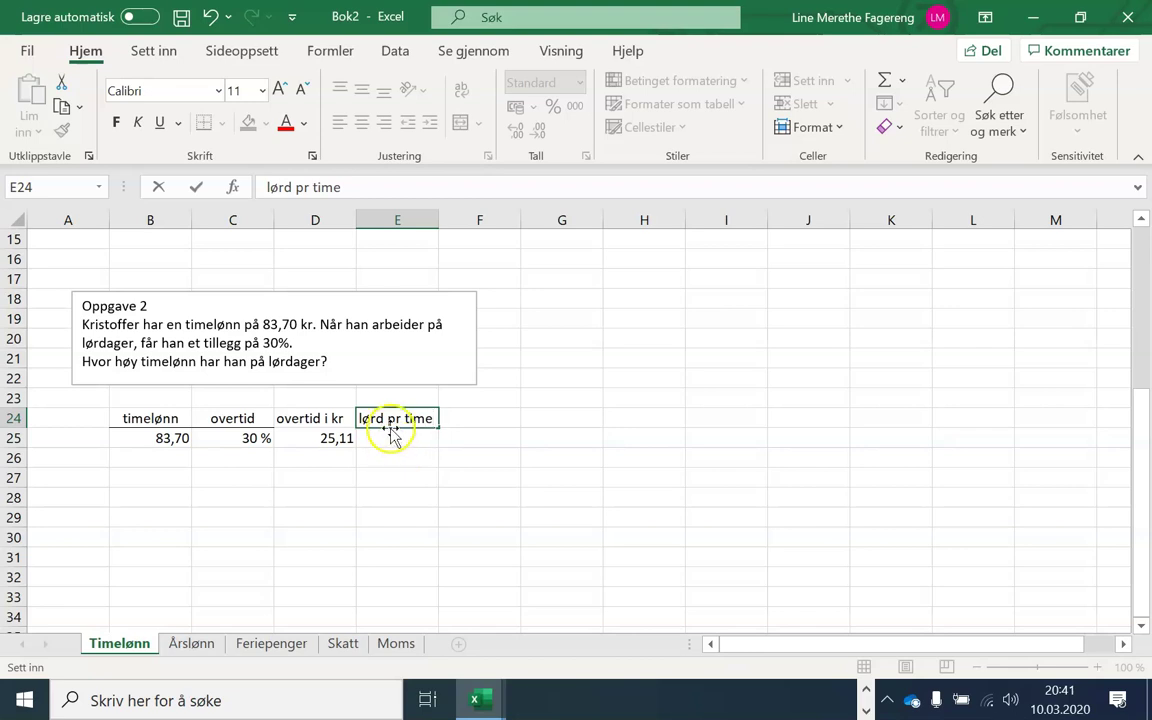
click(401, 437)
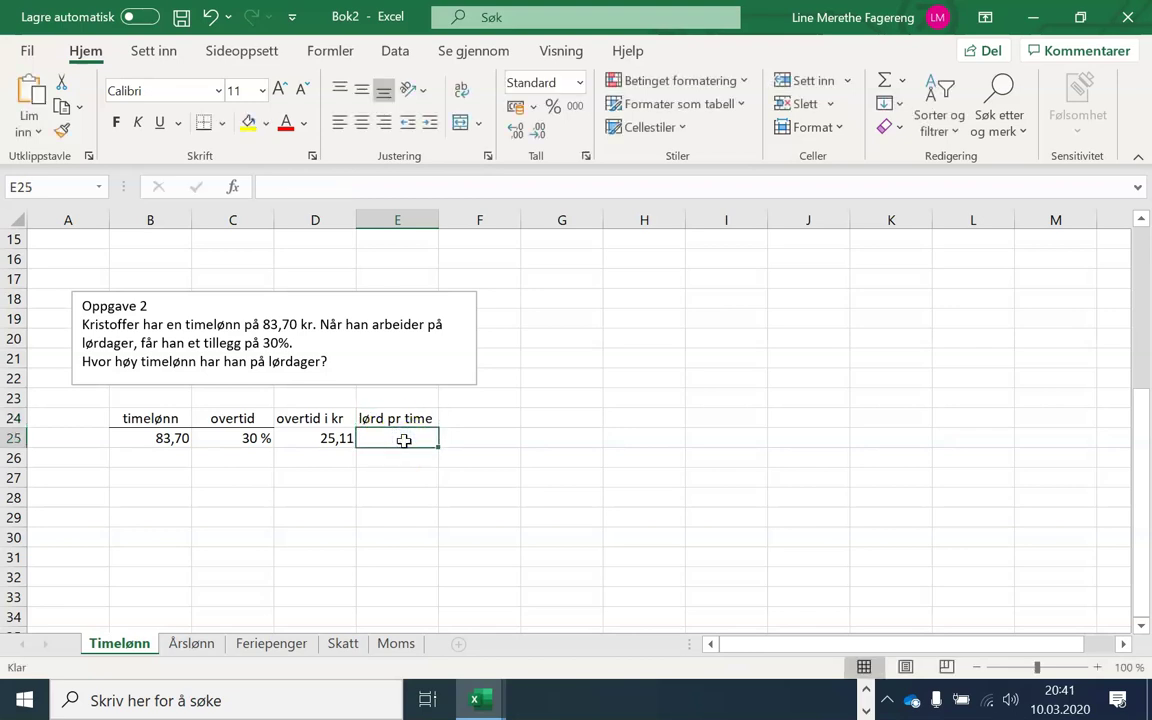
- Enter =B25+D25 in E25, giving 108,81, and check the row's formulas
text(=)
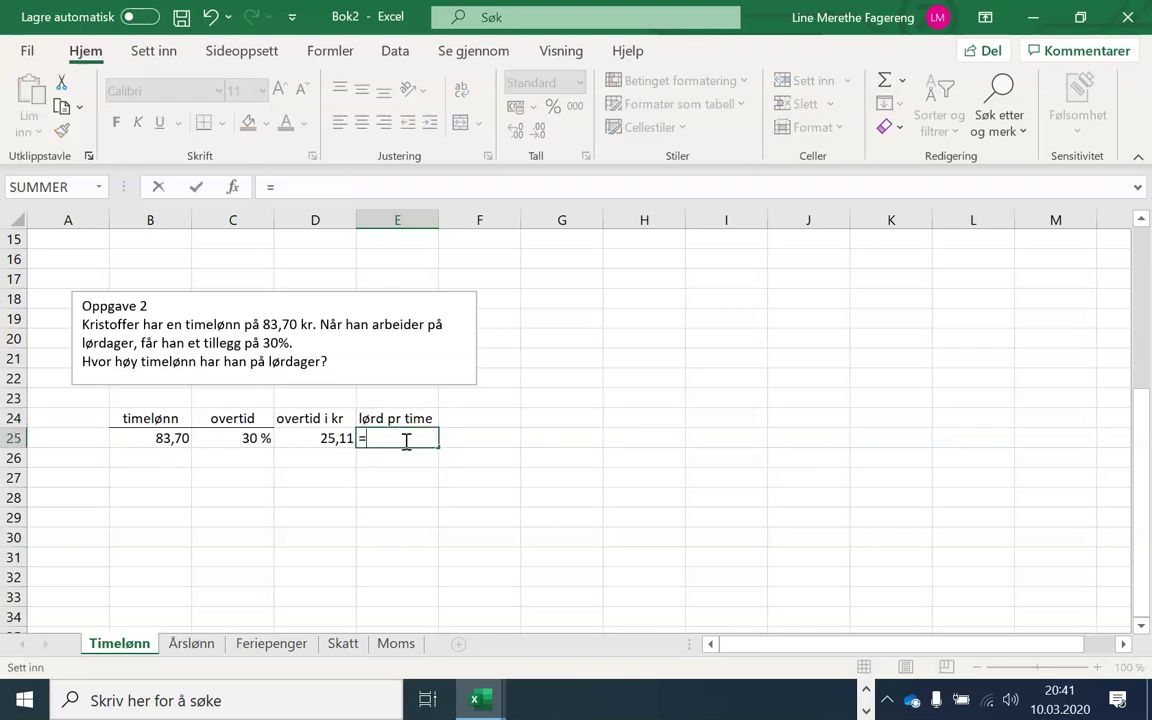
click(164, 438)
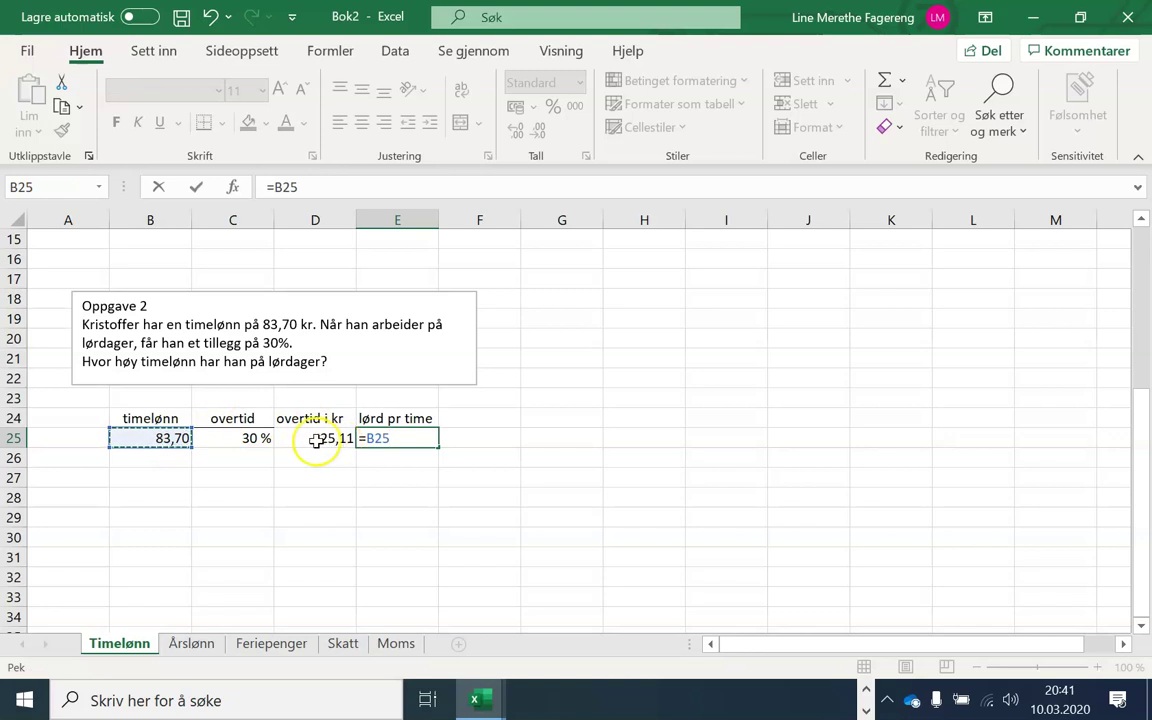
text(7)
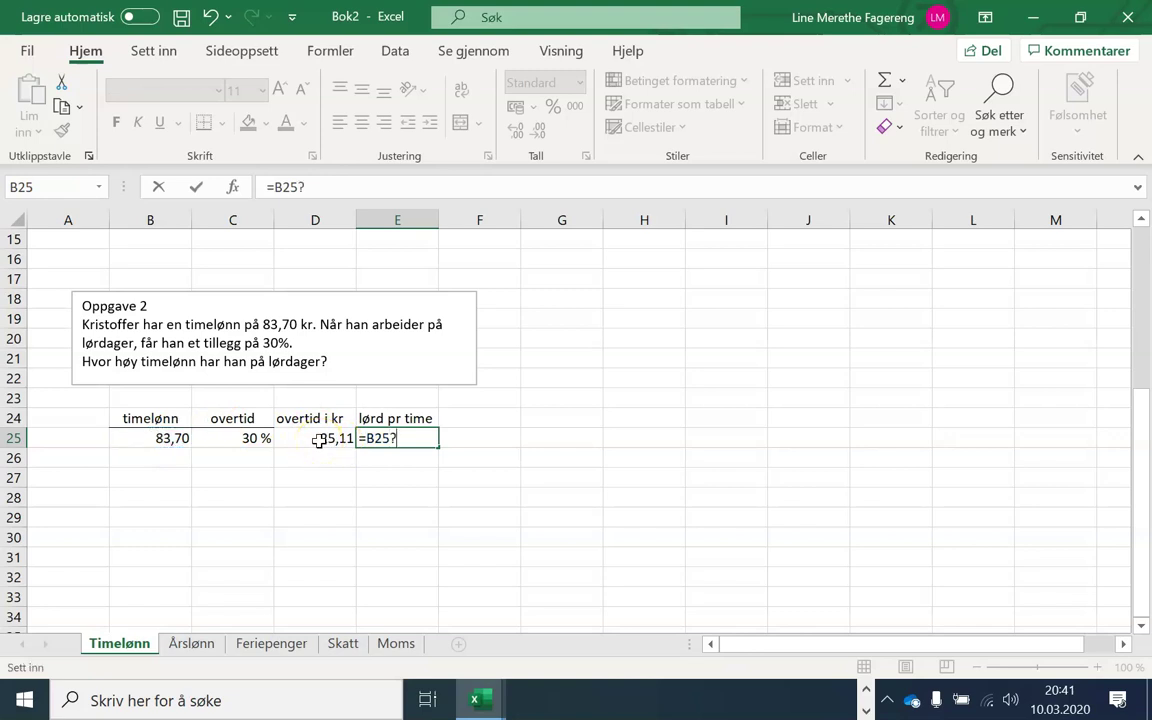
key(BackSpace)
text(+)
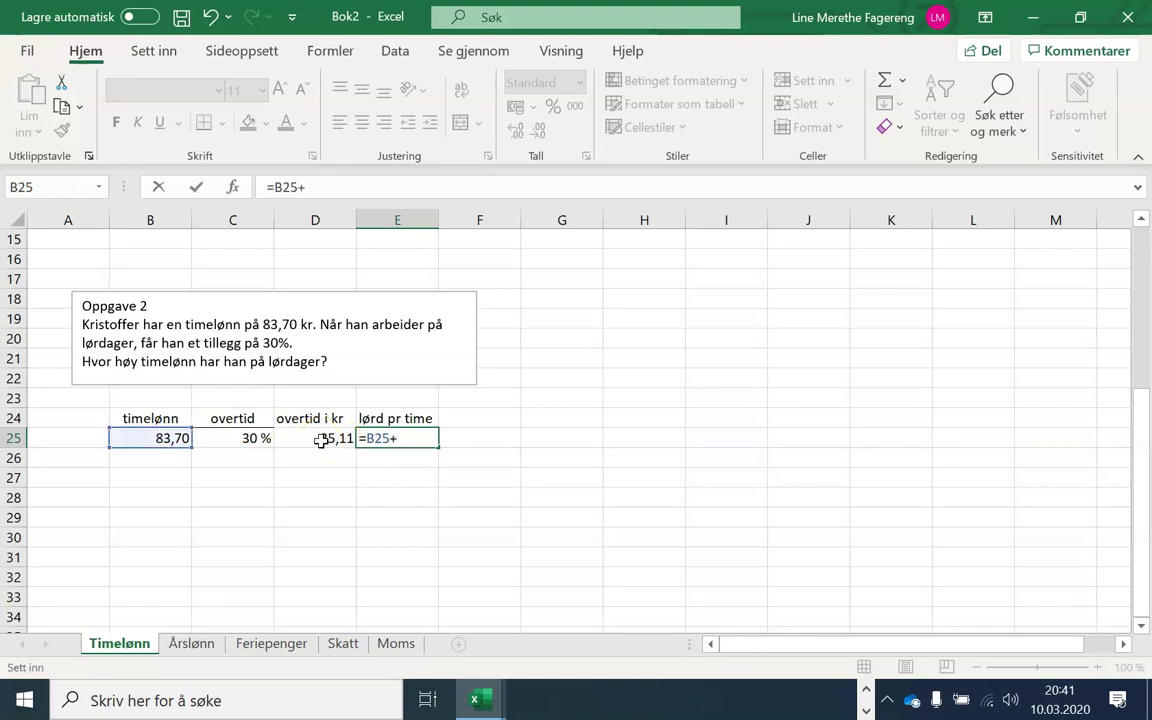
click(308, 438)
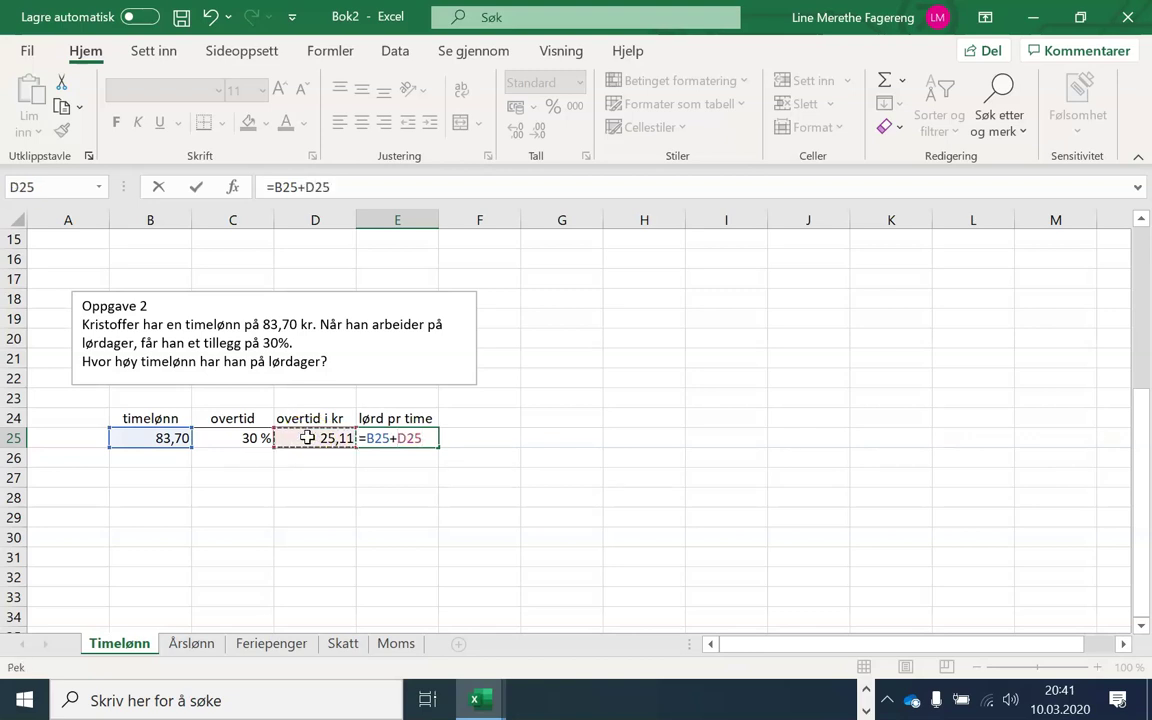
key(Return)
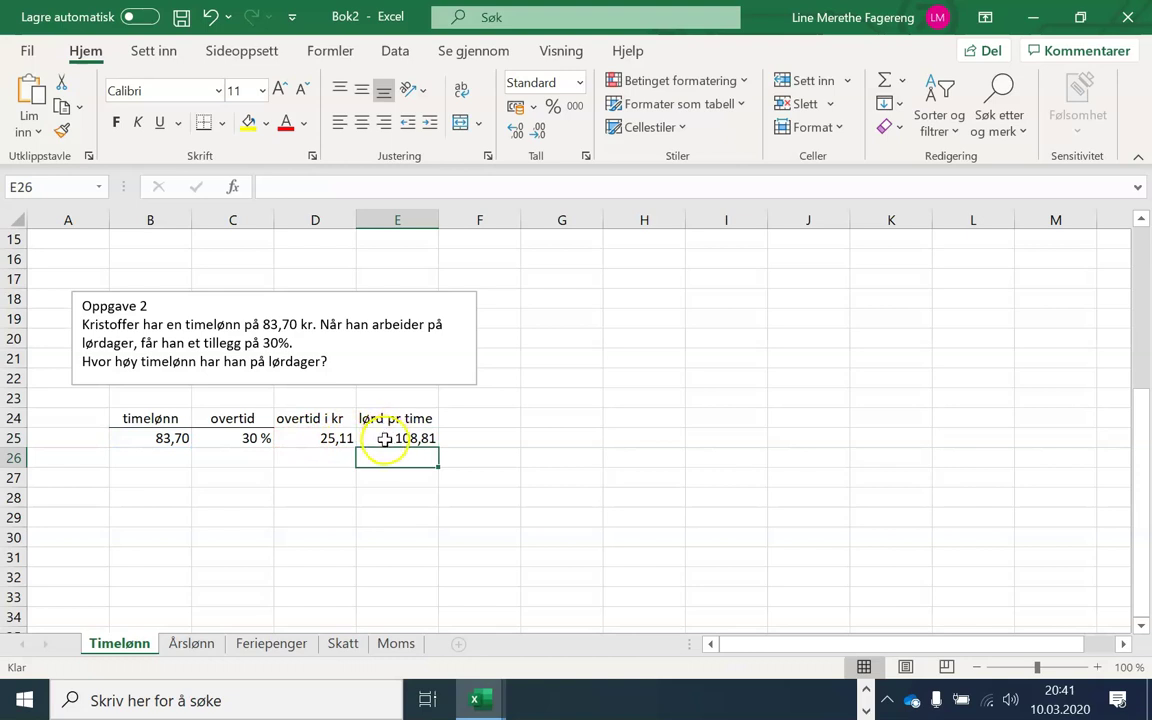
click(302, 439)
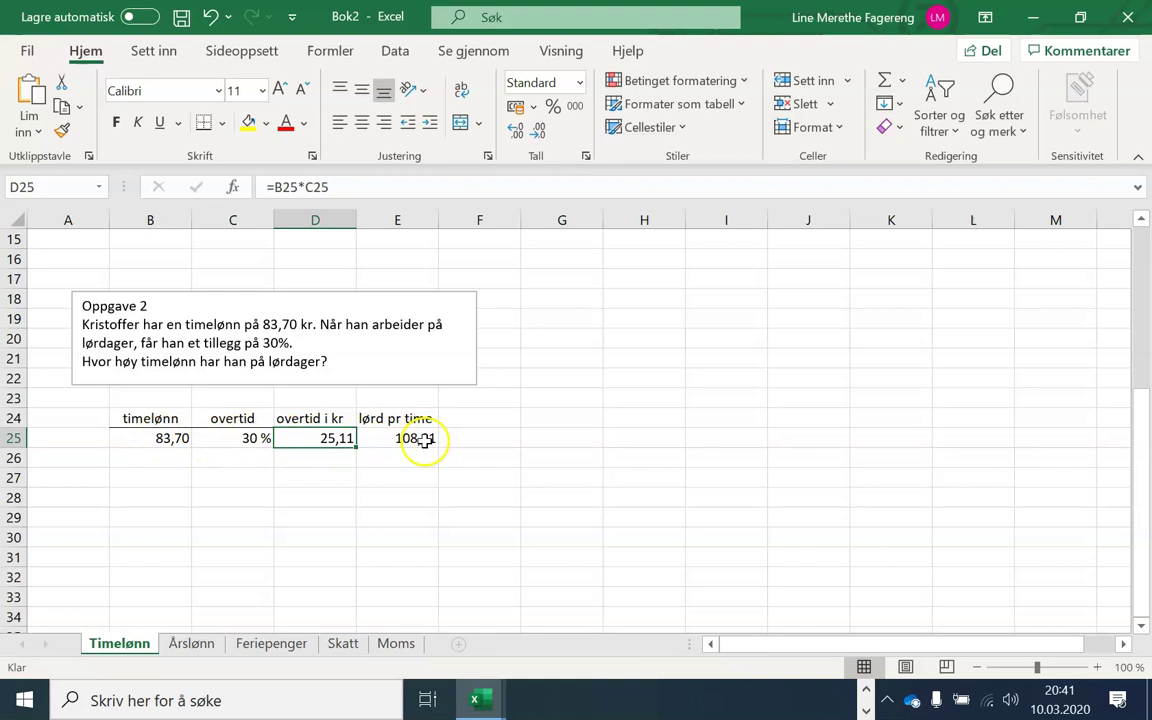
click(150, 438)
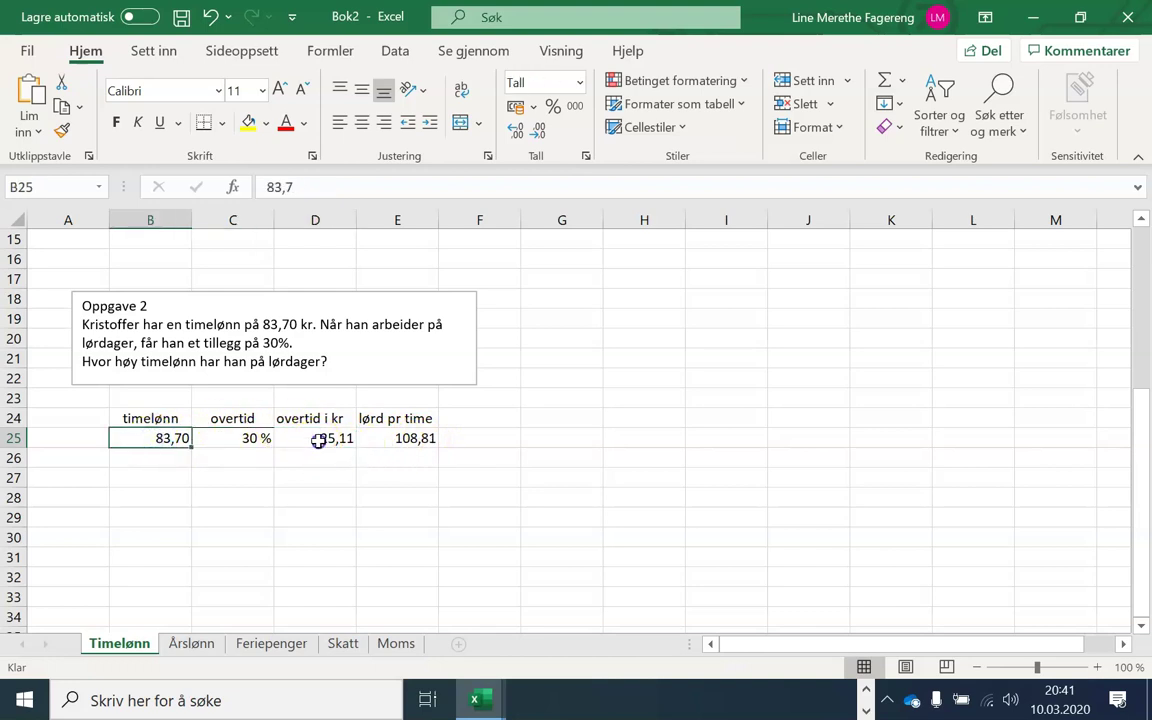
click(318, 438)
click(393, 437)
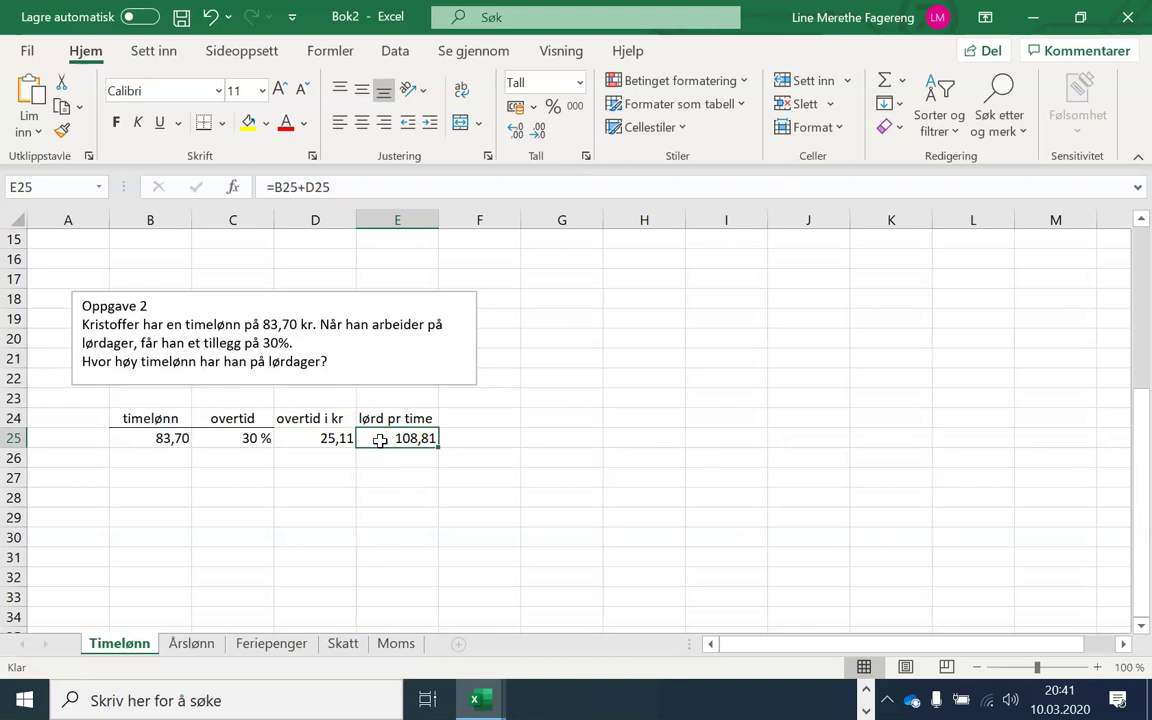
- Write the answer sentence in B27, link E27 to =E25, and add 'kroner.' in F27
click(149, 480)
text(Kristio)
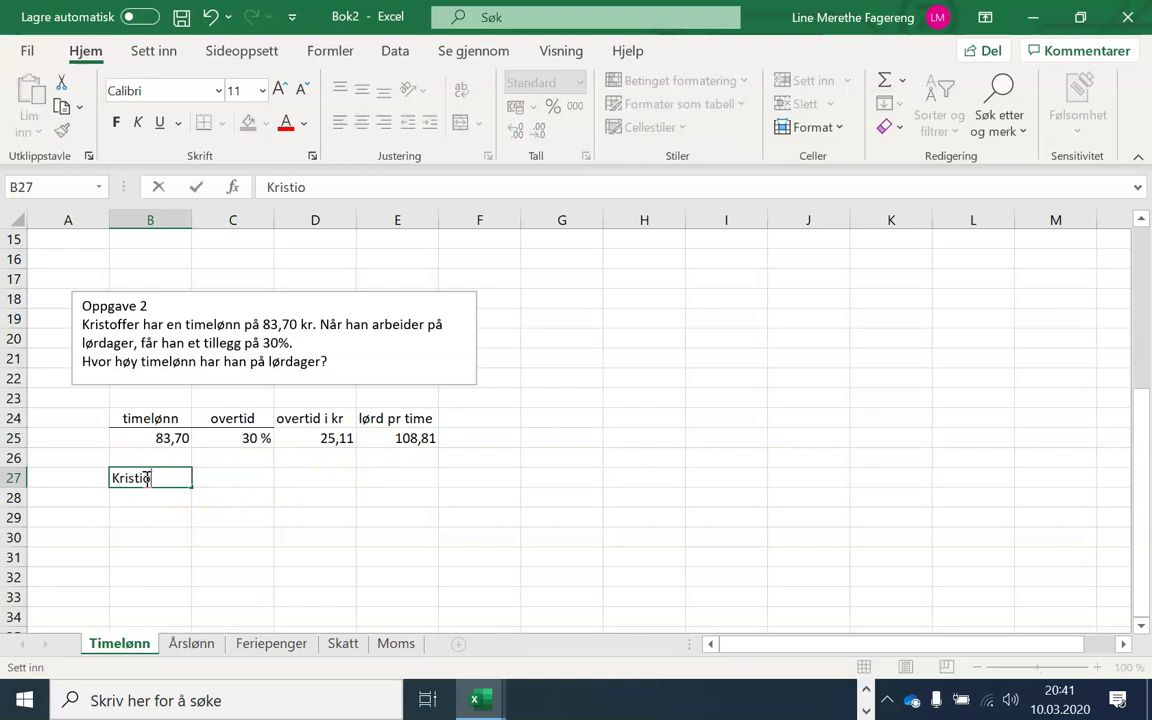
text(offers)
text(timelønn på lør)
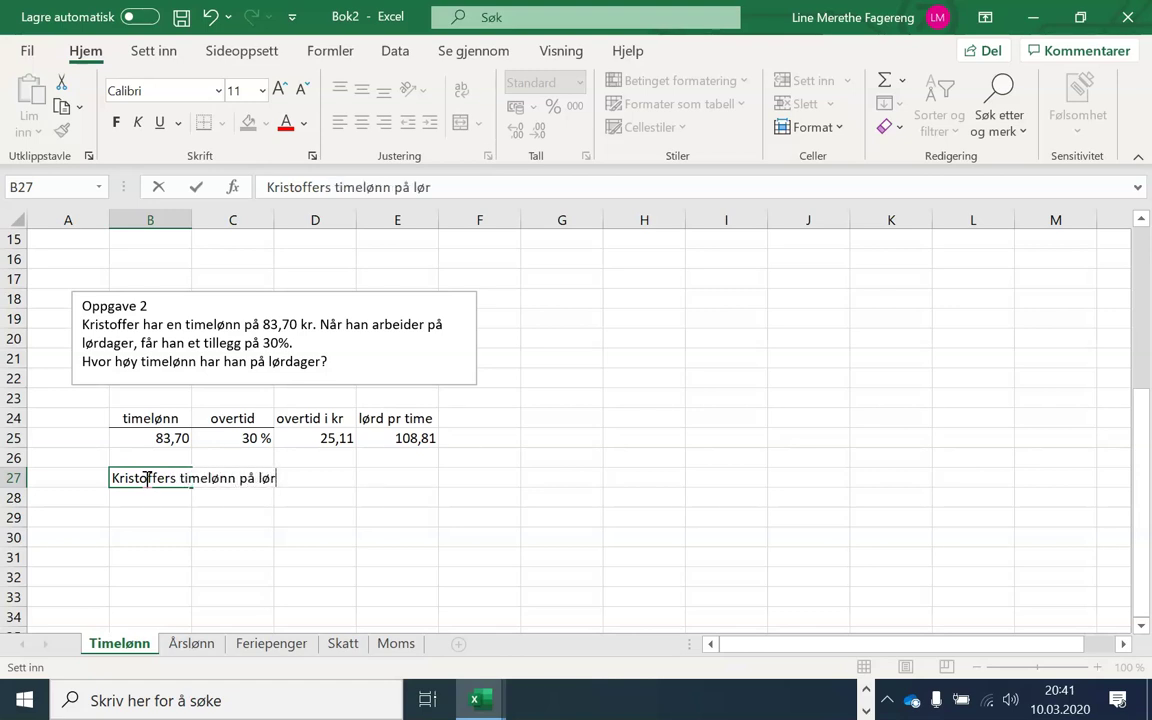
text(dager er)
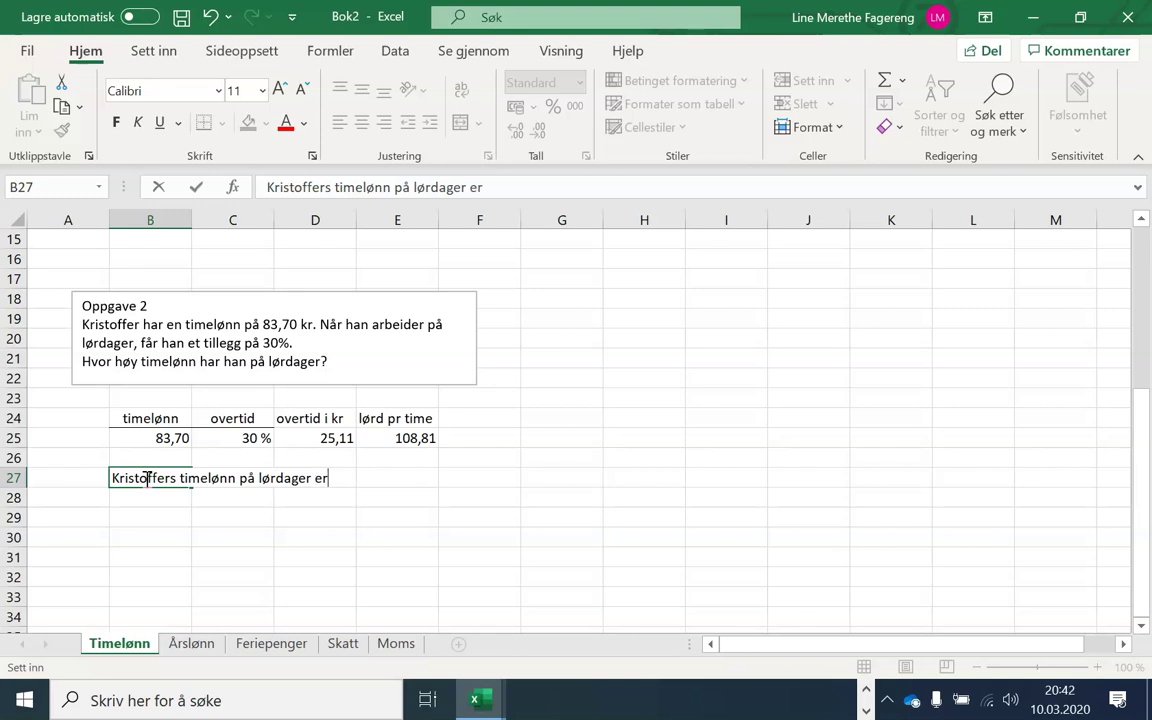
click(400, 478)
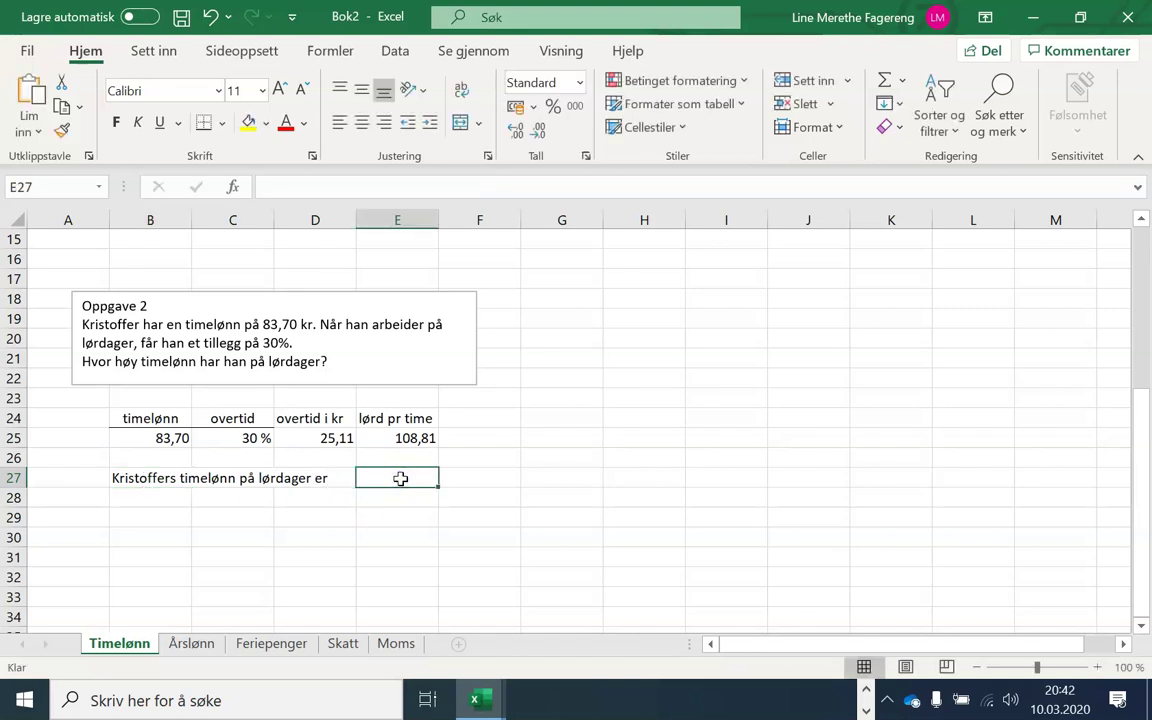
text(=)
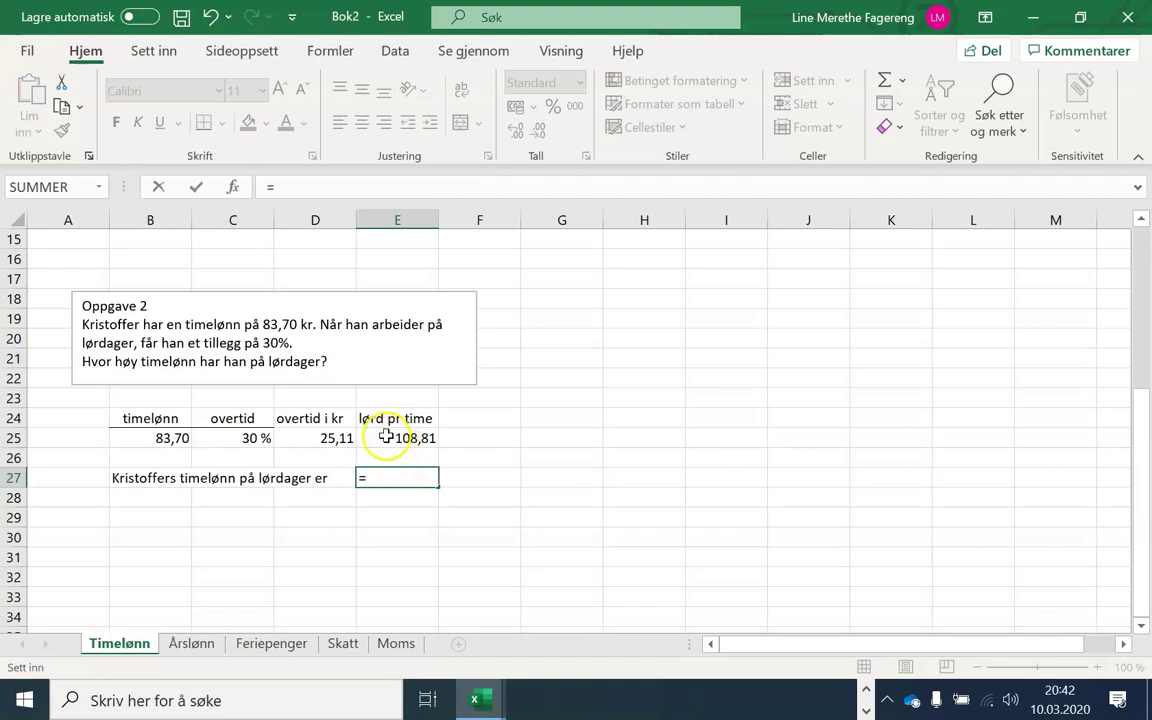
click(385, 437)
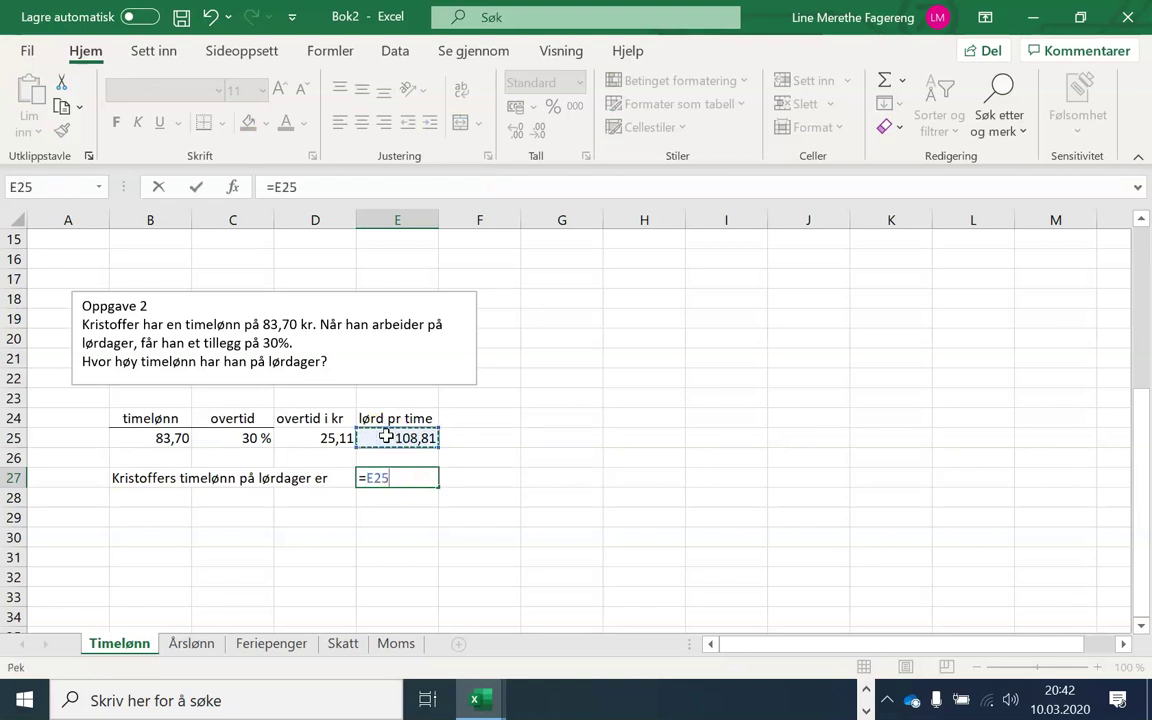
key(Return)
click(460, 477)
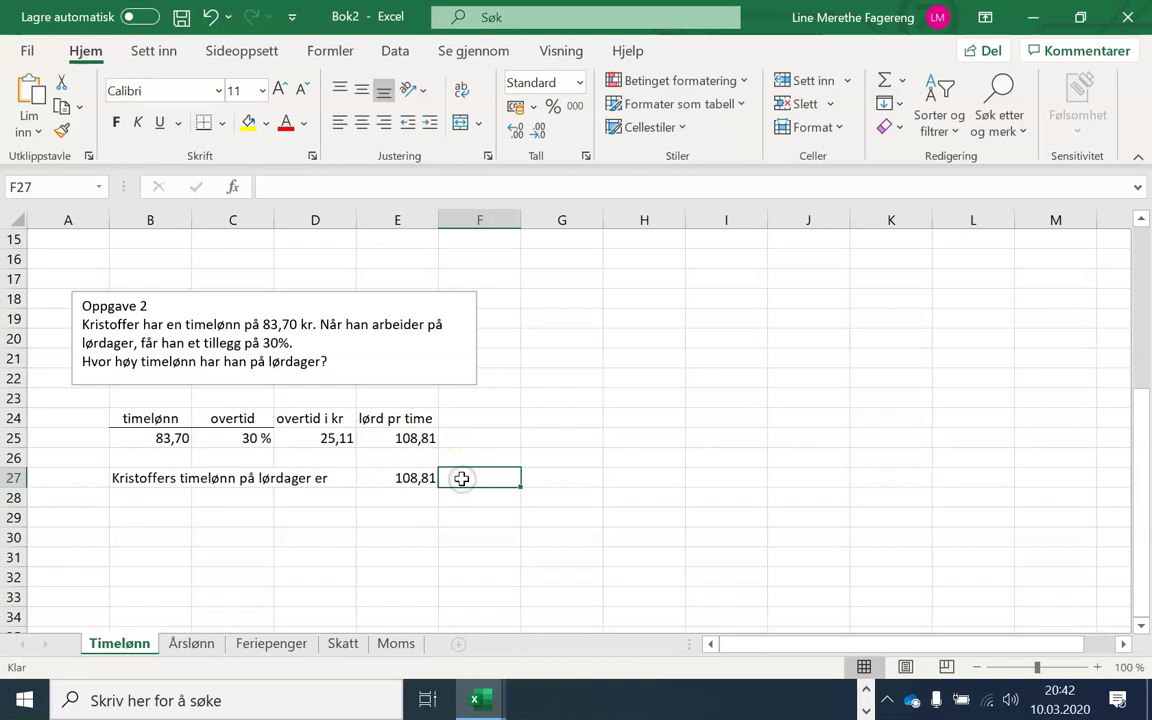
text(kroner.)
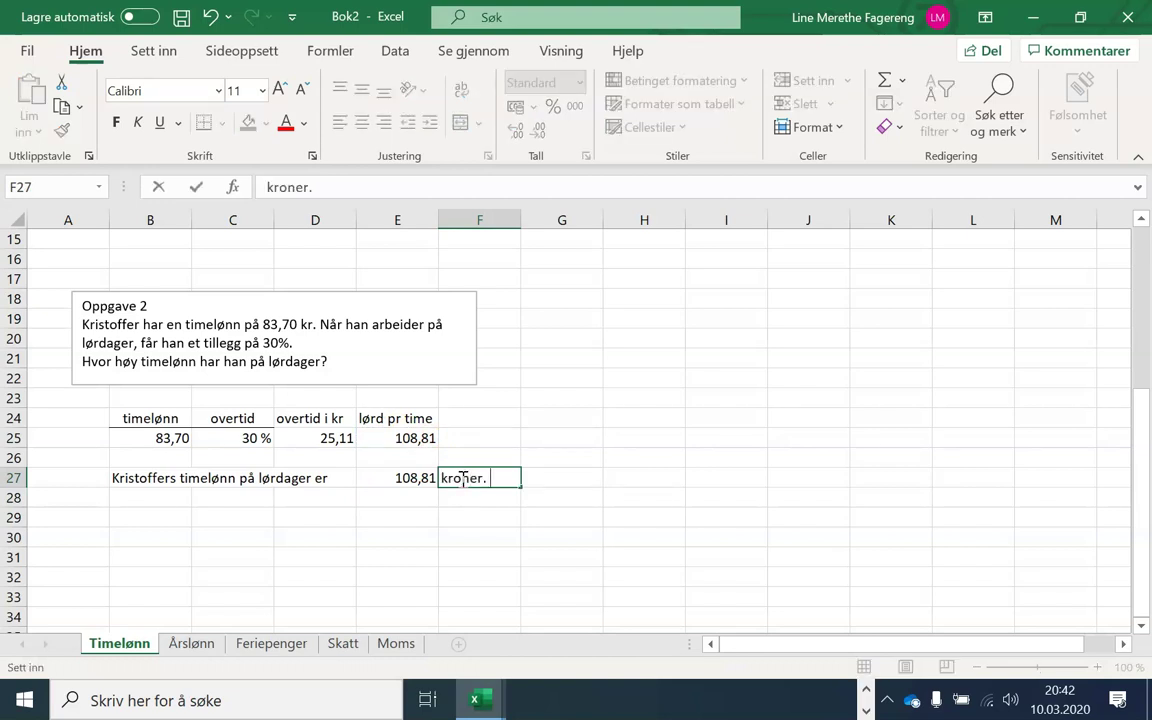
drag(134, 478, 476, 478)
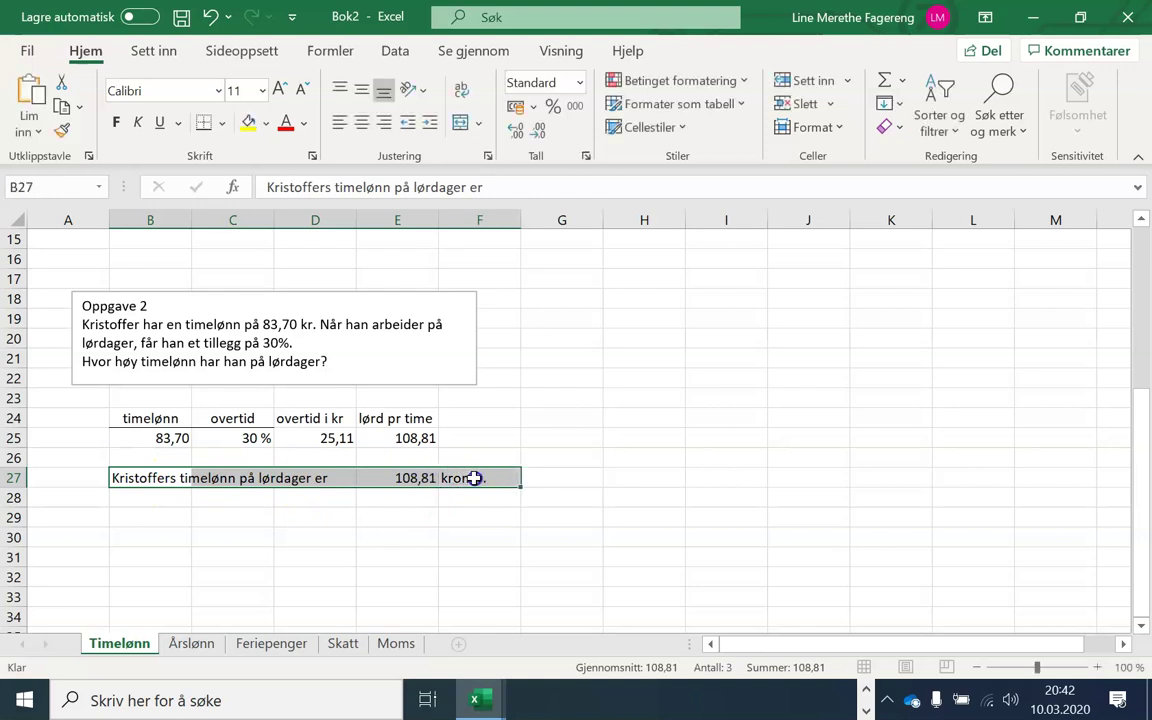
- Open the border options for the selected answer row 27
click(223, 123)
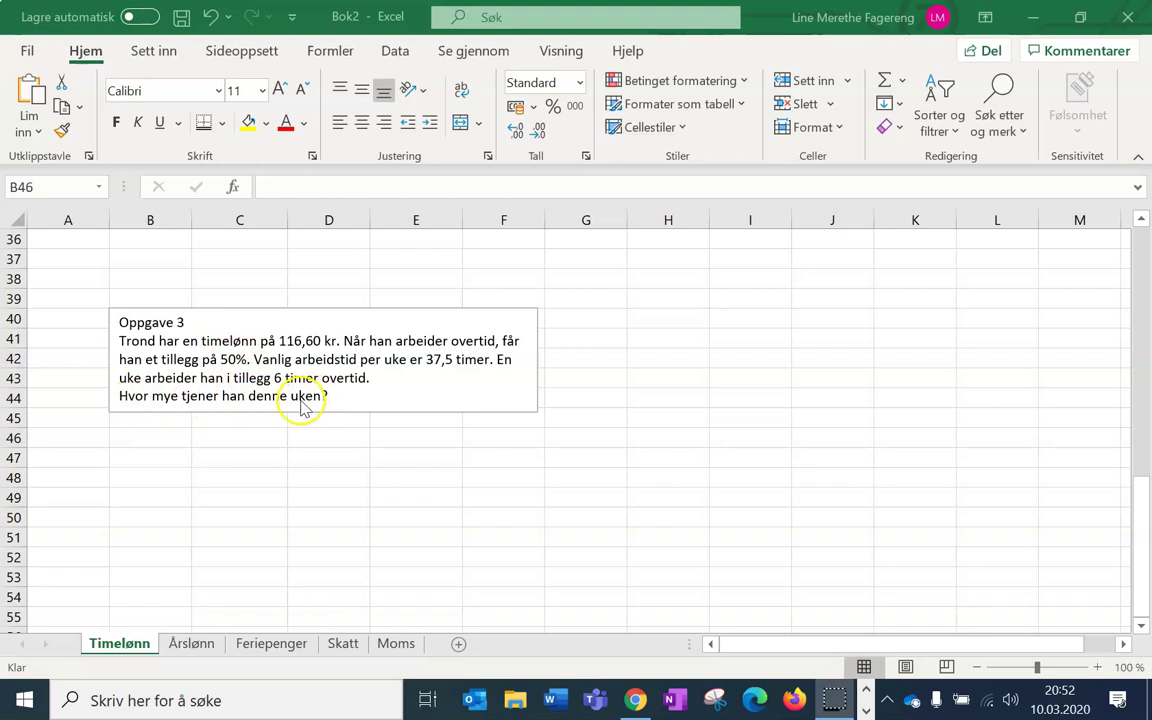
- Enter the timelønn header in B46 with 116,60 below, formatted as Tall
click(167, 440)
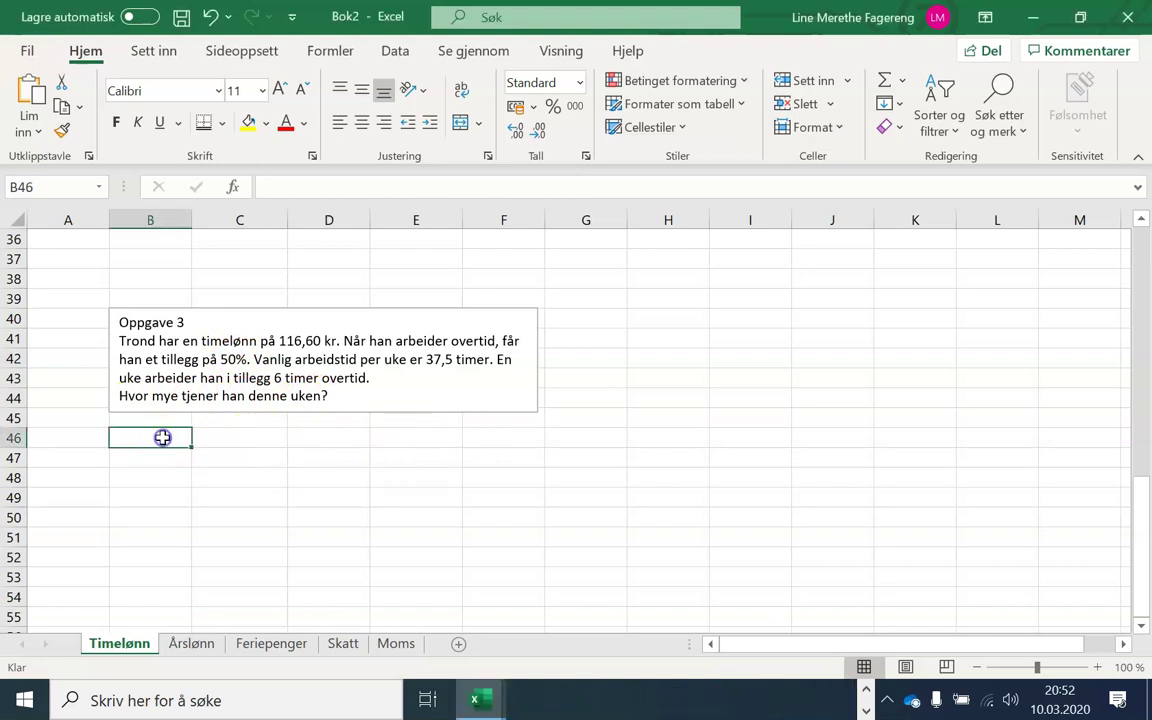
text(timelønn)
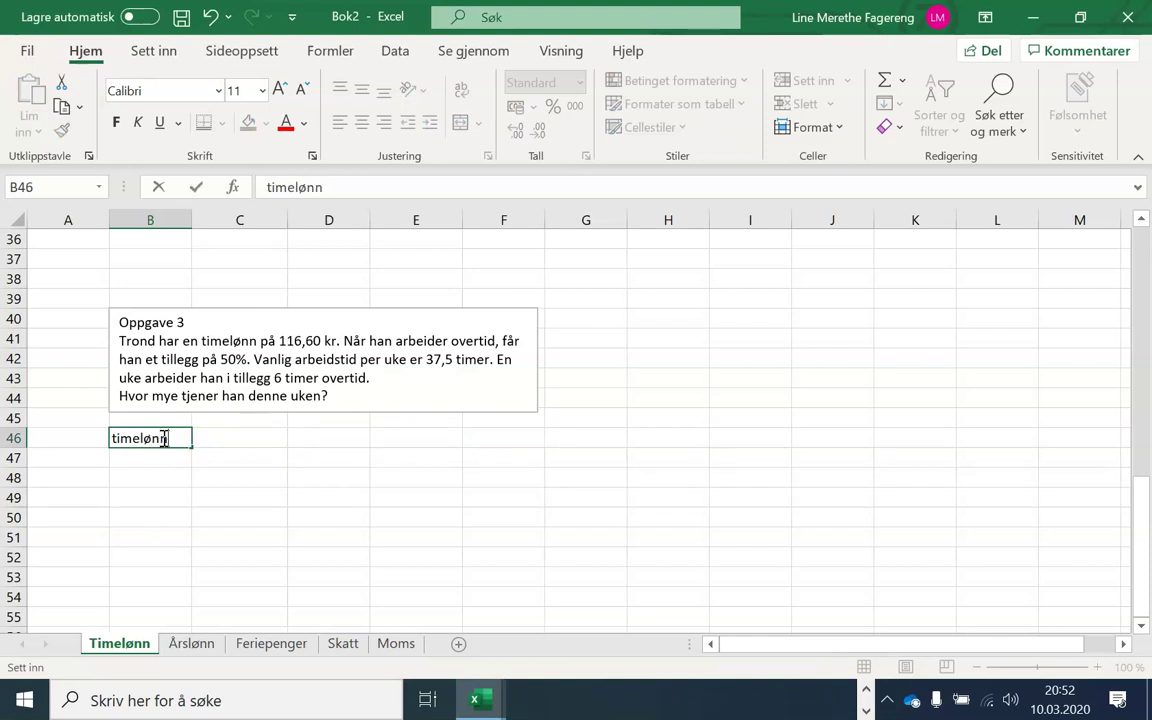
click(166, 458)
text(116)
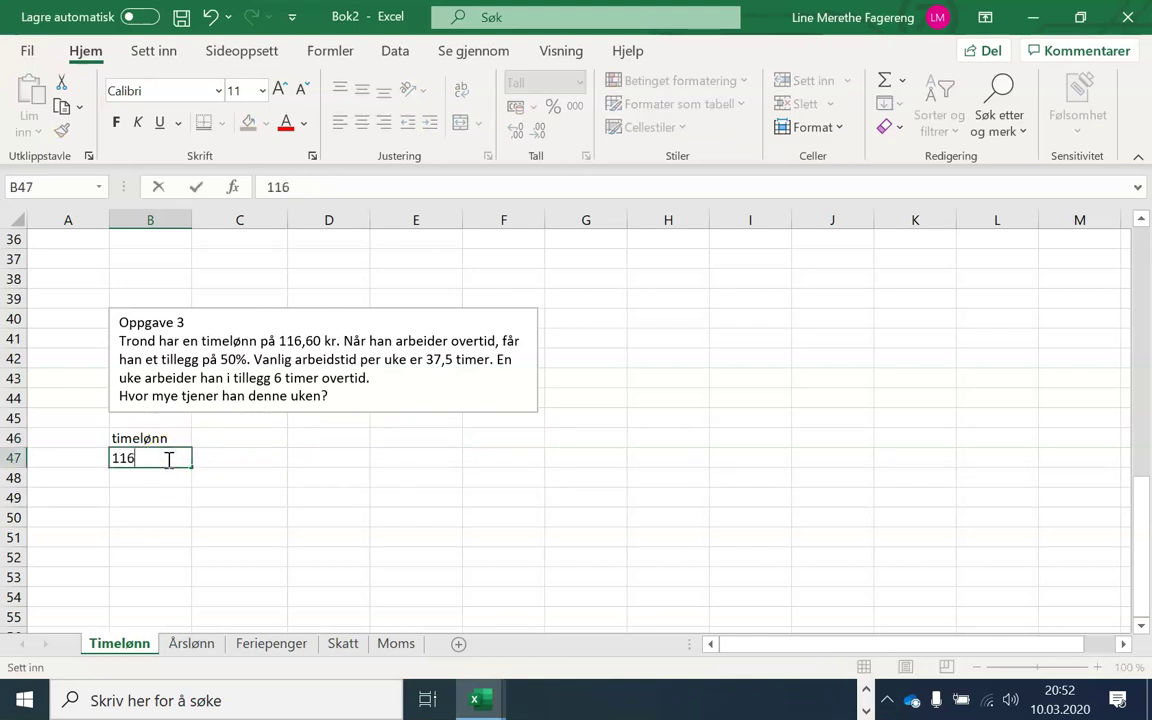
text(,60)
click(170, 470)
click(165, 460)
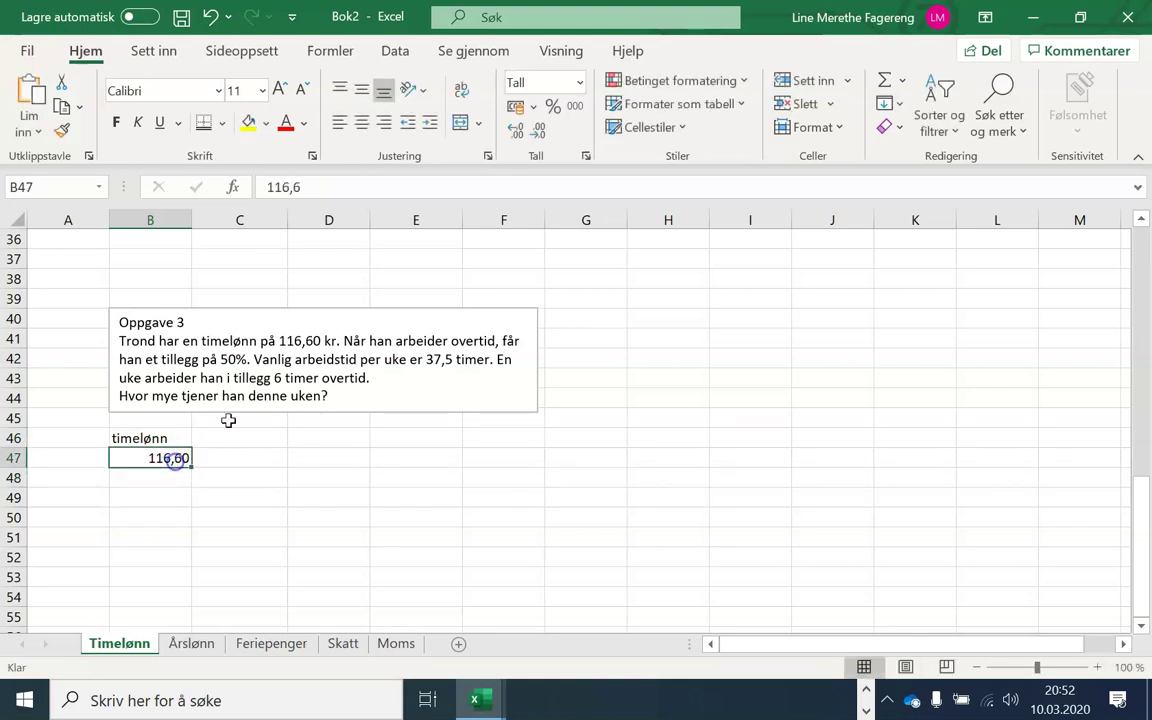
click(585, 86)
click(563, 160)
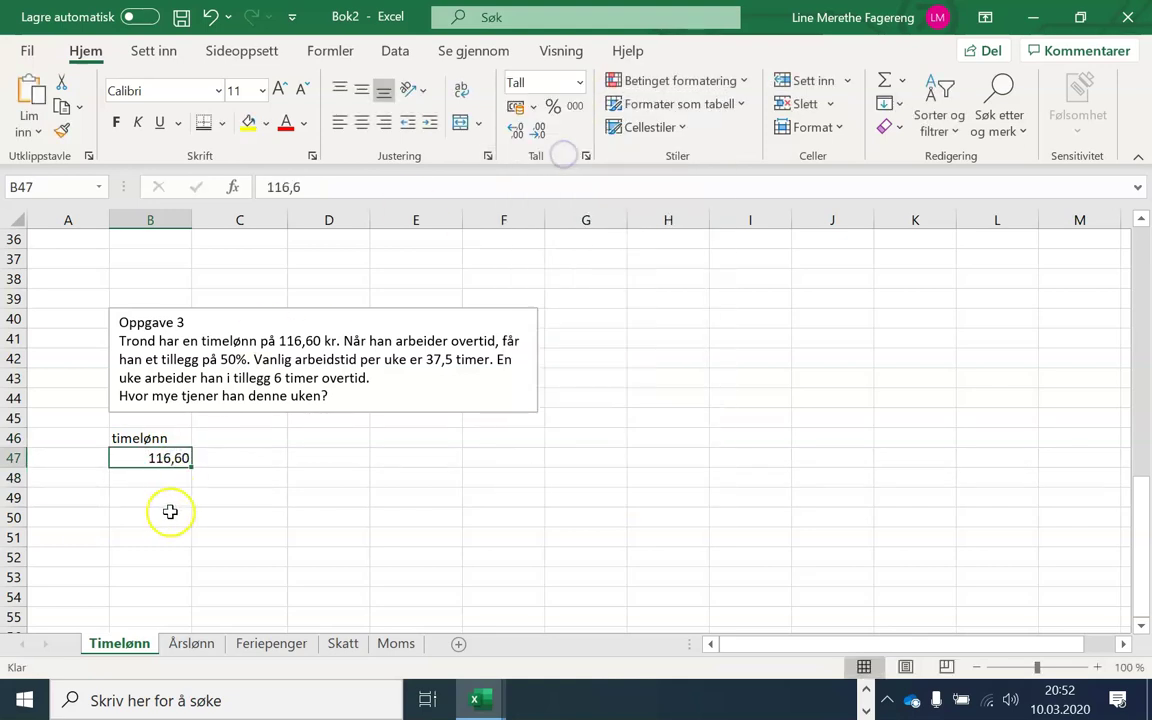
- Add the vanlig tid header in C46 with 37,5 beneath it
click(234, 440)
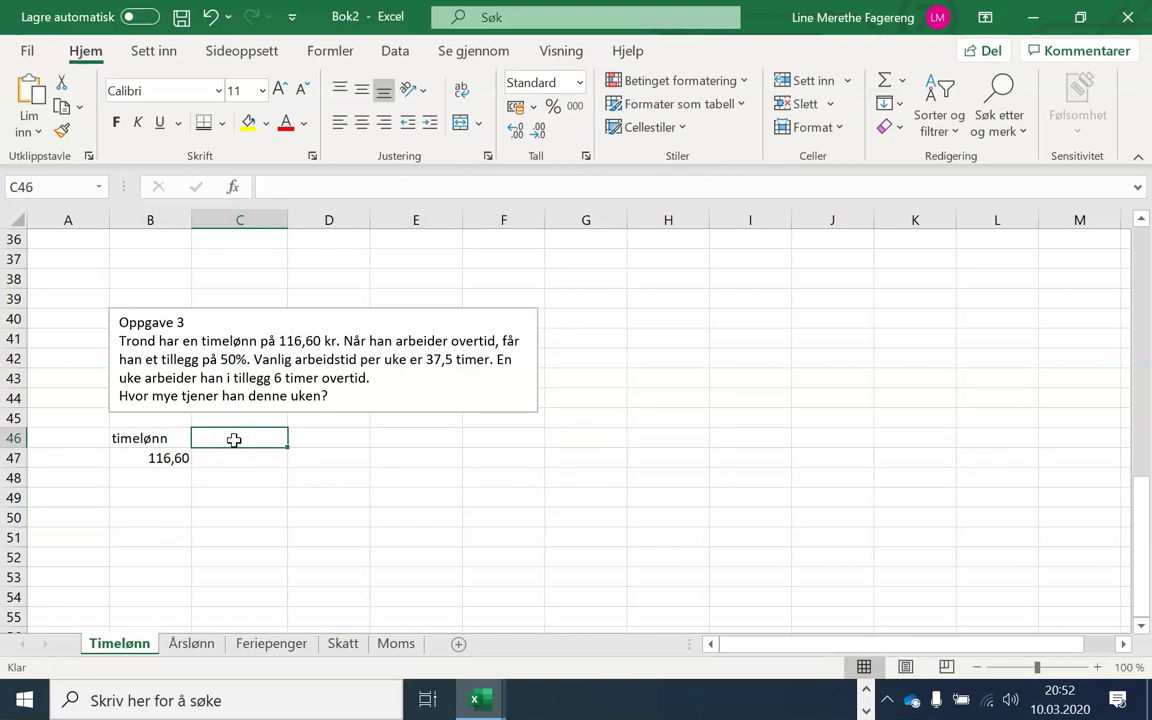
click(249, 437)
text(vanlig tid)
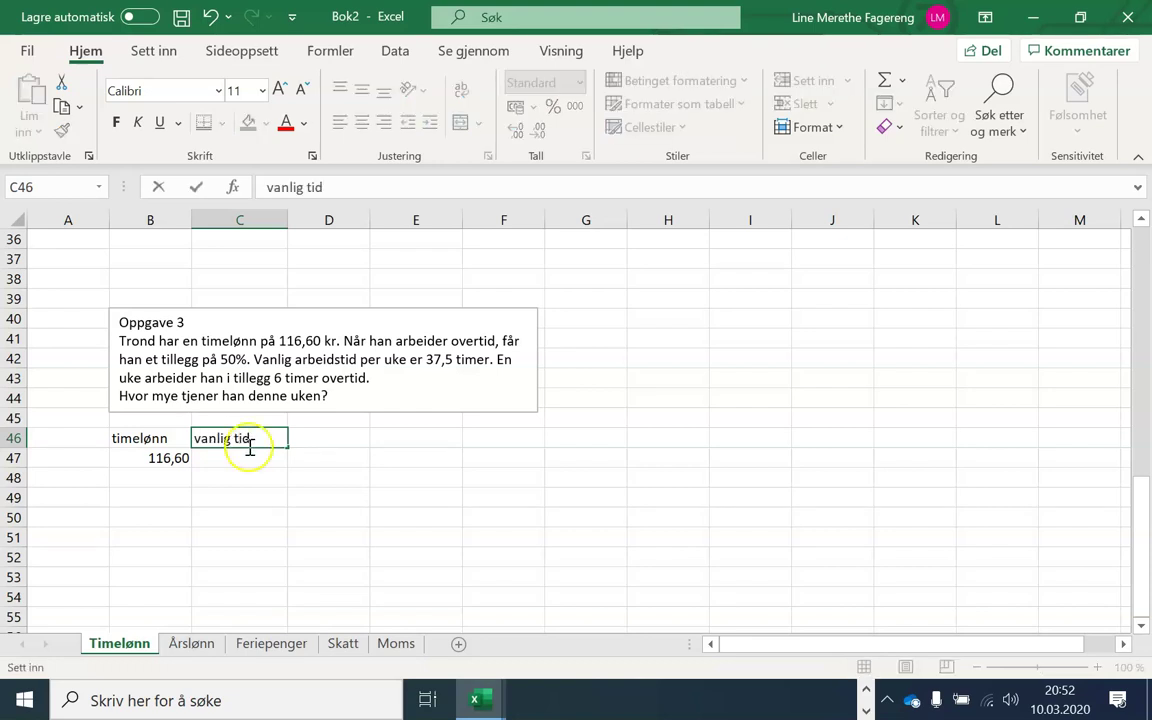
click(255, 455)
text(37,5)
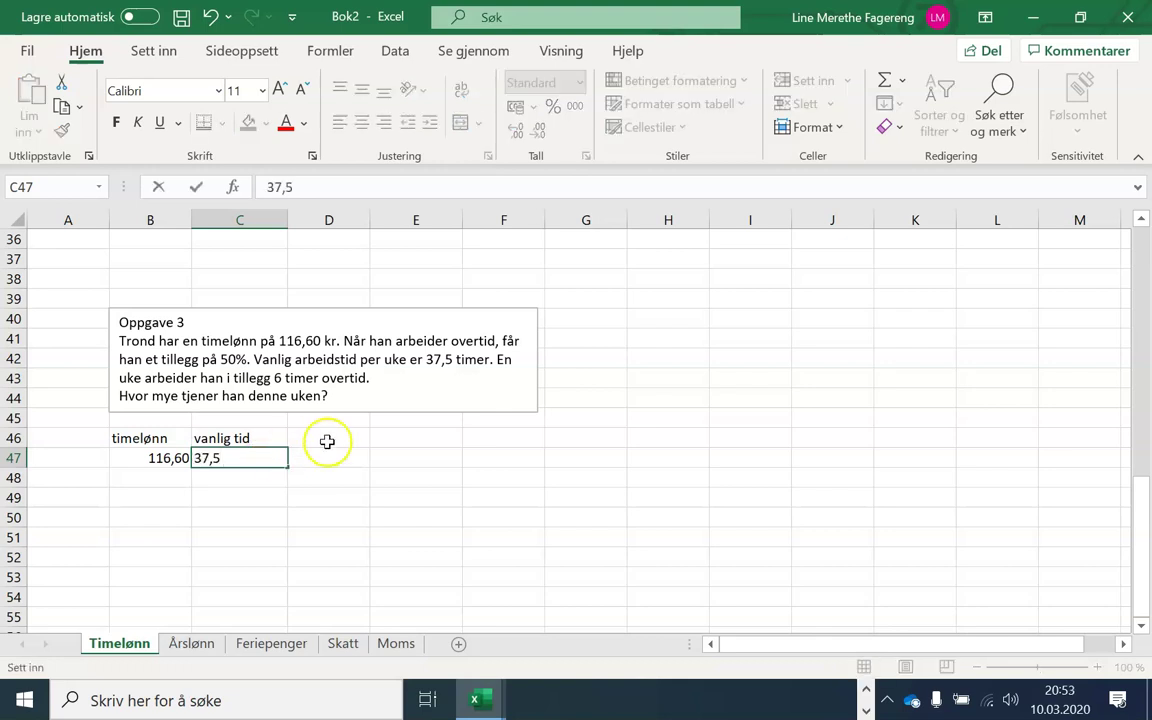
- Add the tillegg and overtid headers with 6 and 50 % beneath them in D47:E47
click(329, 437)
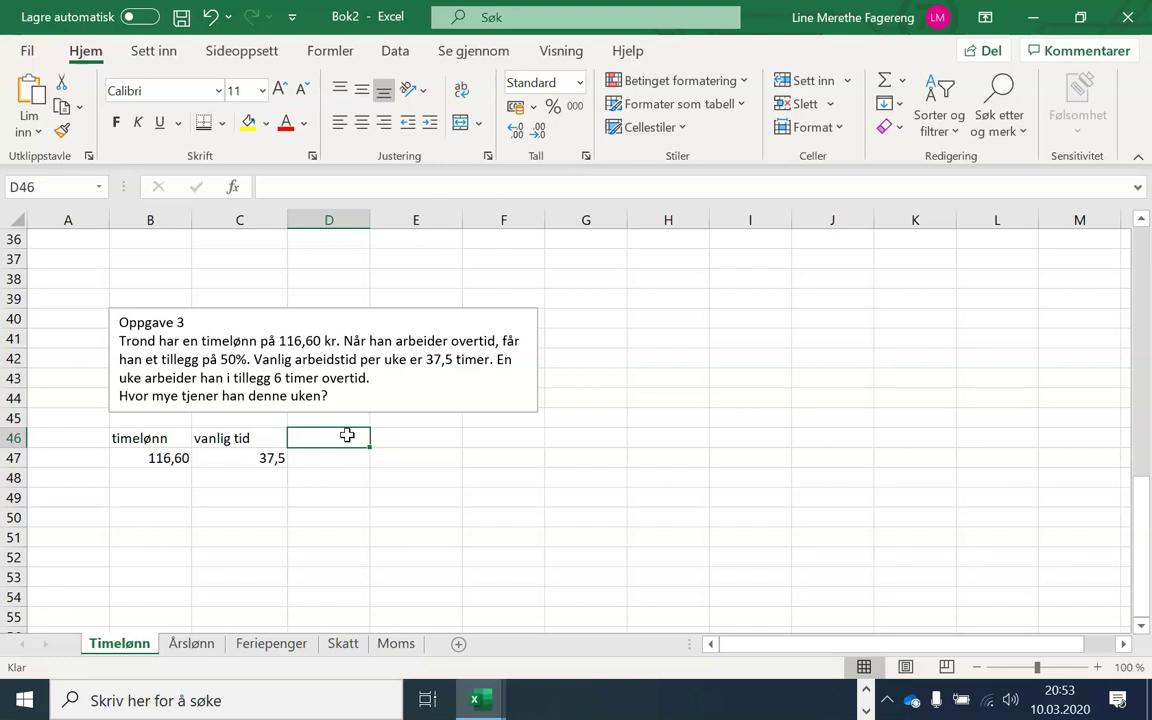
text(overtid)
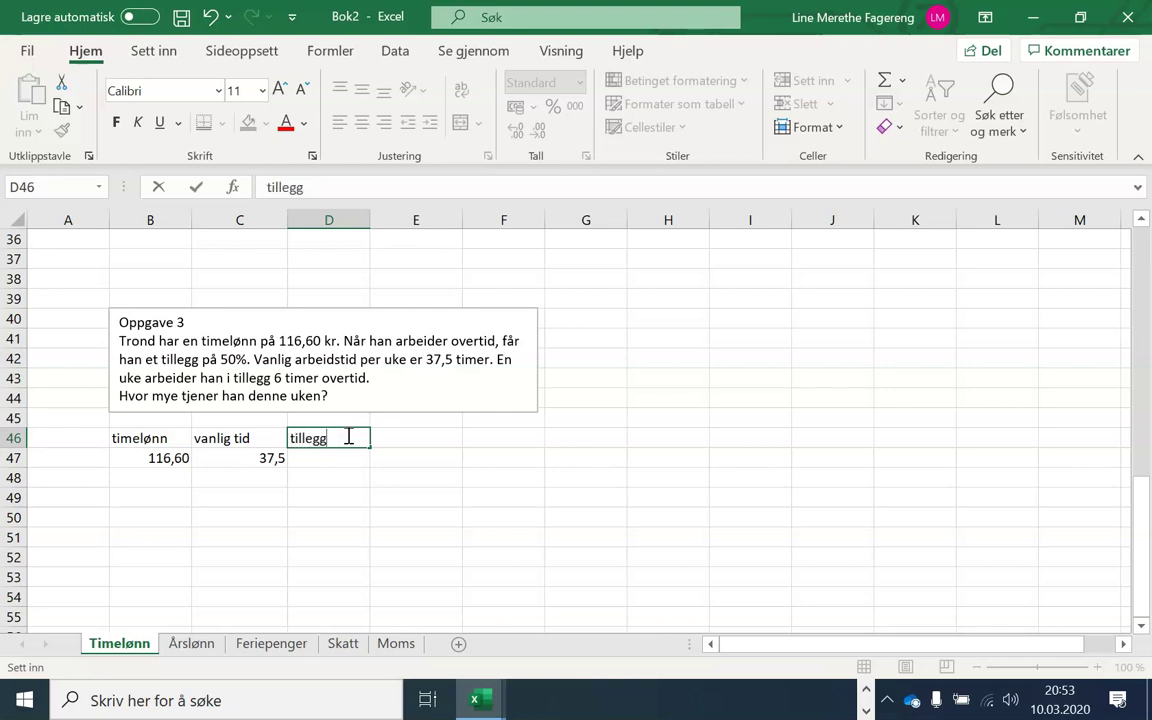
click(337, 460)
text(6)
click(426, 437)
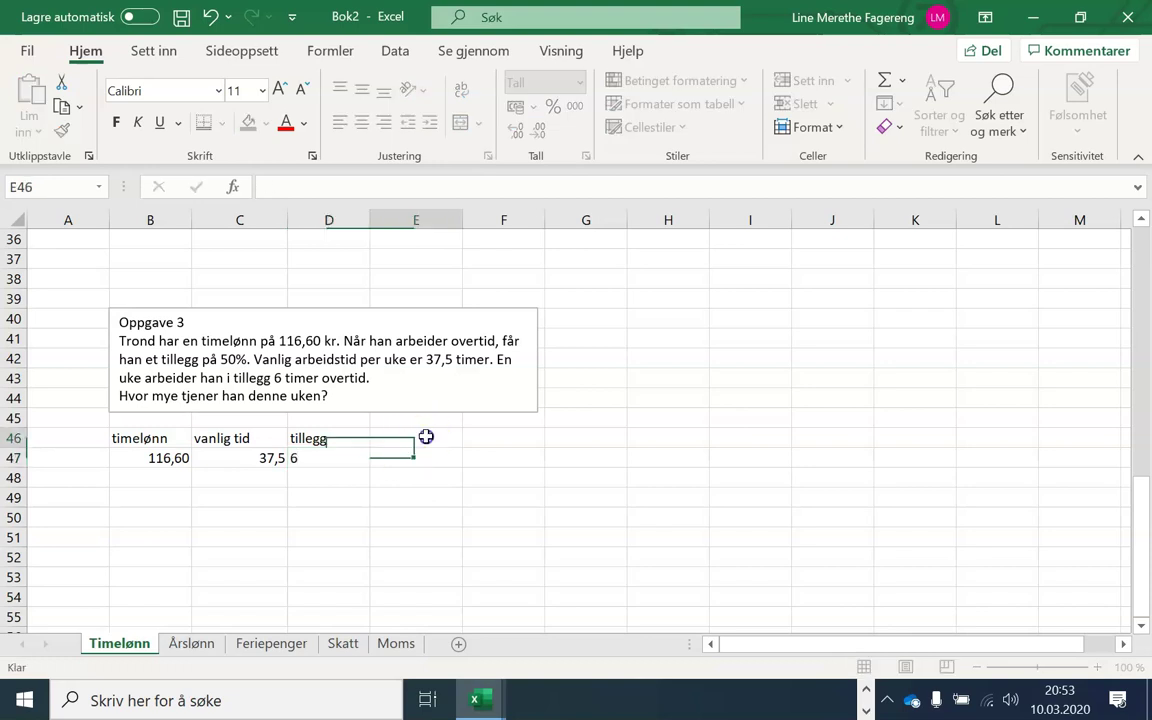
text(overtid)
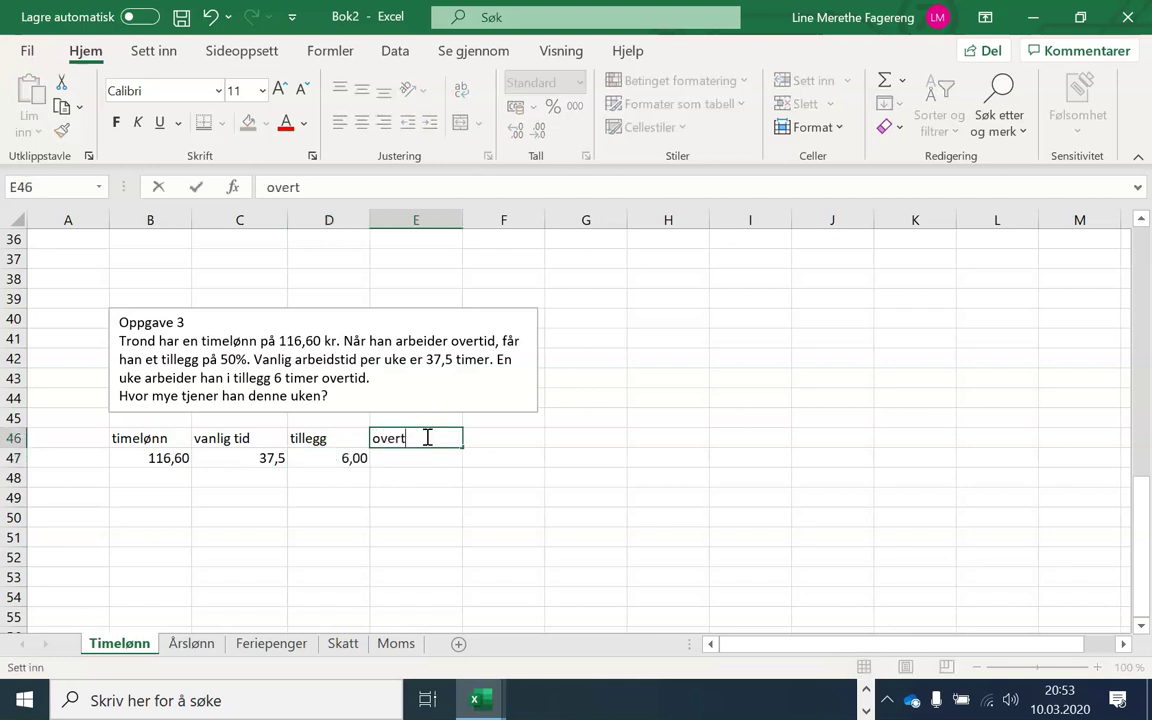
click(440, 458)
text(50)
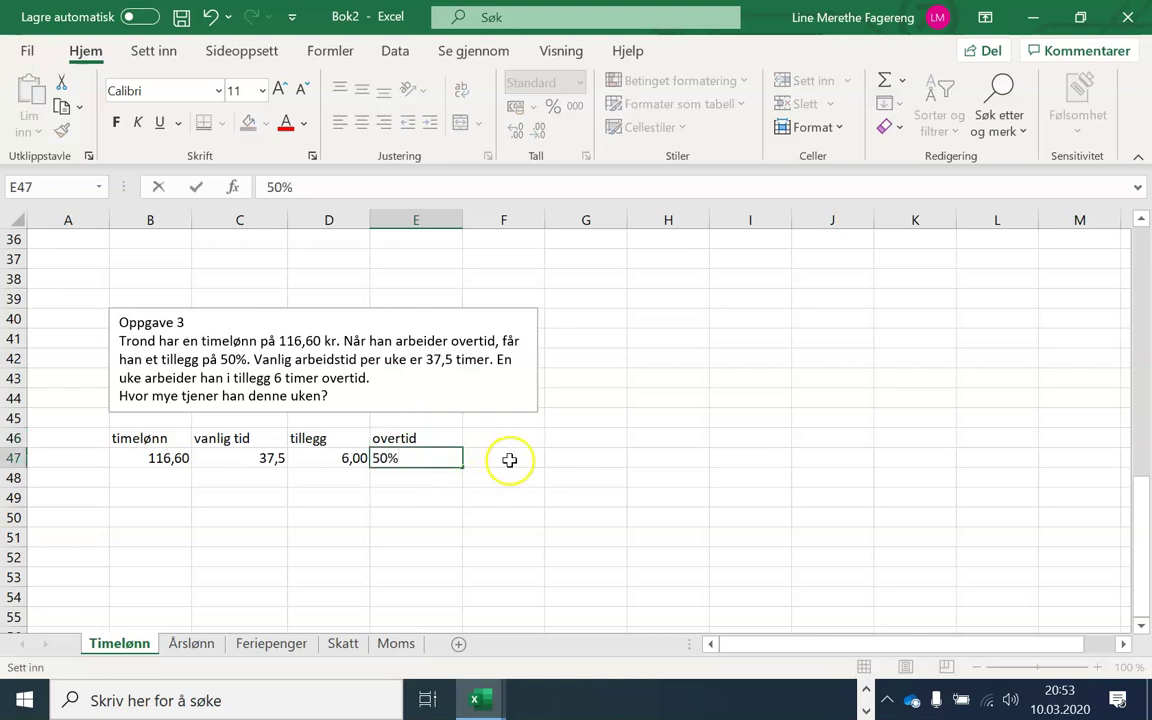
click(507, 458)
click(518, 439)
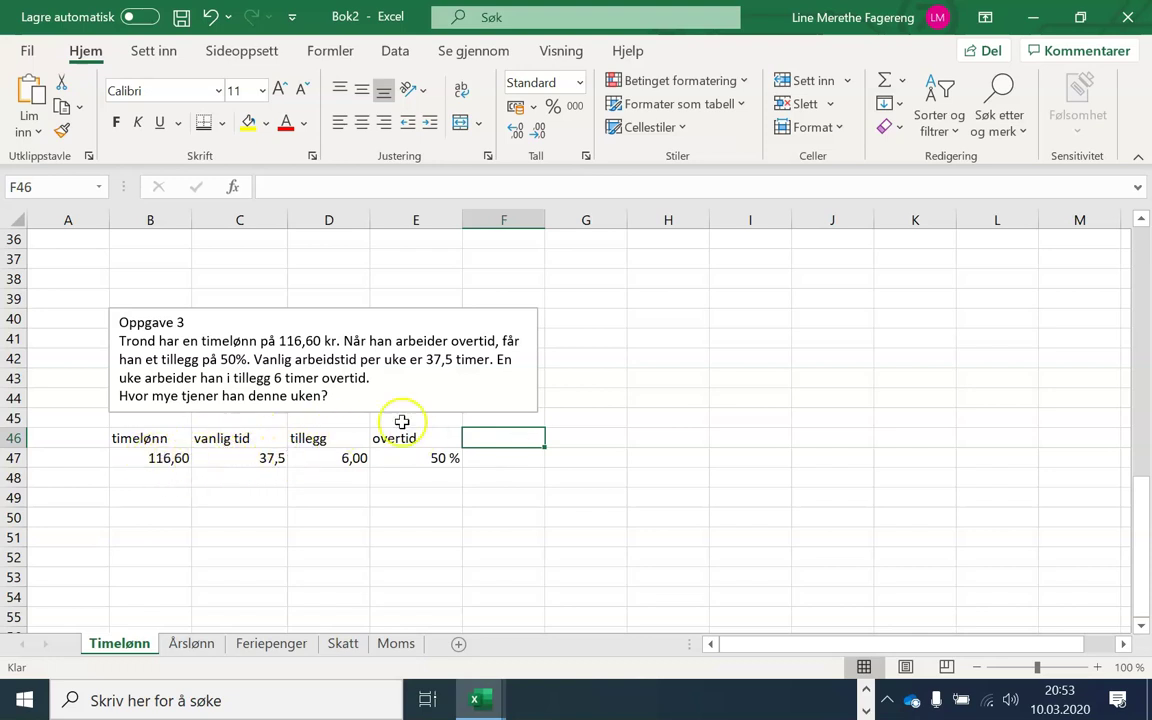
- Head F46 'vanlig lønn' and enter =B47*C47 in F47
double_click(488, 435)
text(vanlig lønn)
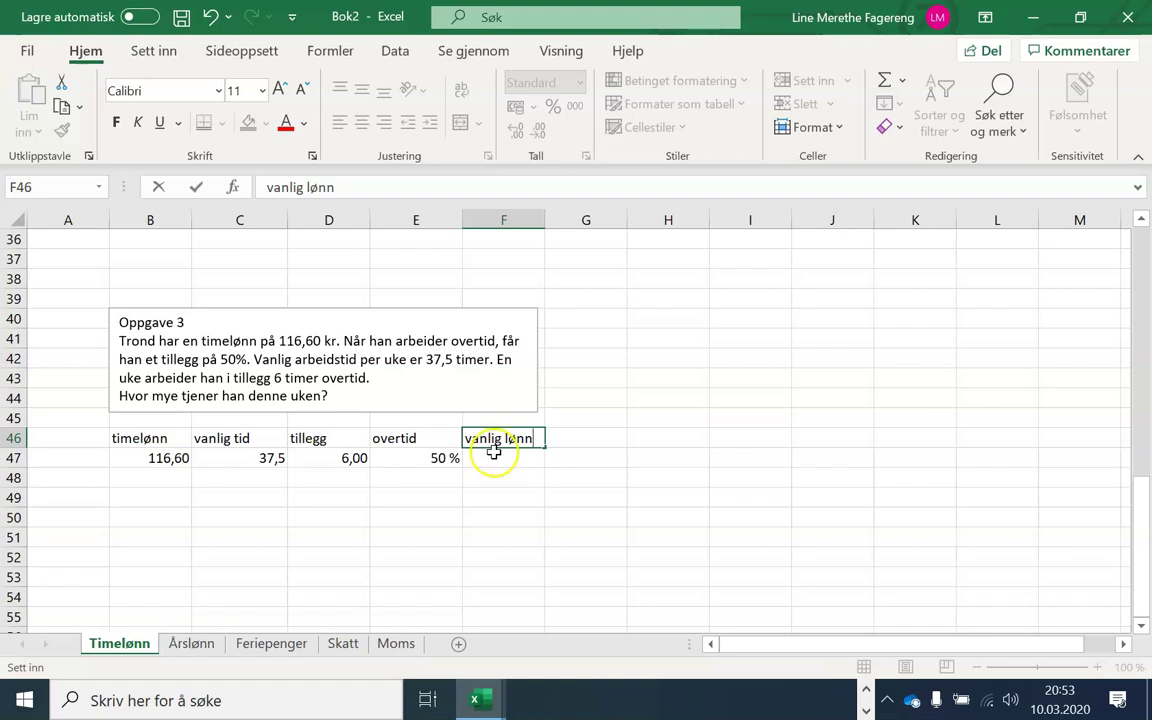
click(491, 457)
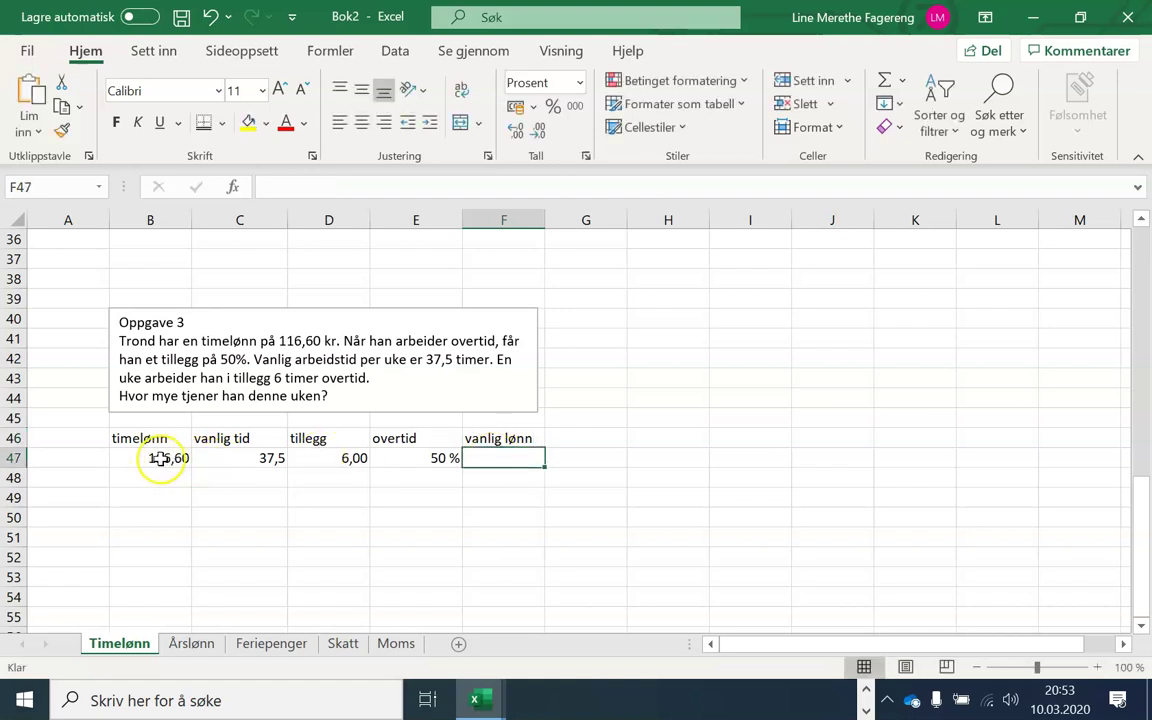
double_click(499, 458)
text(=)
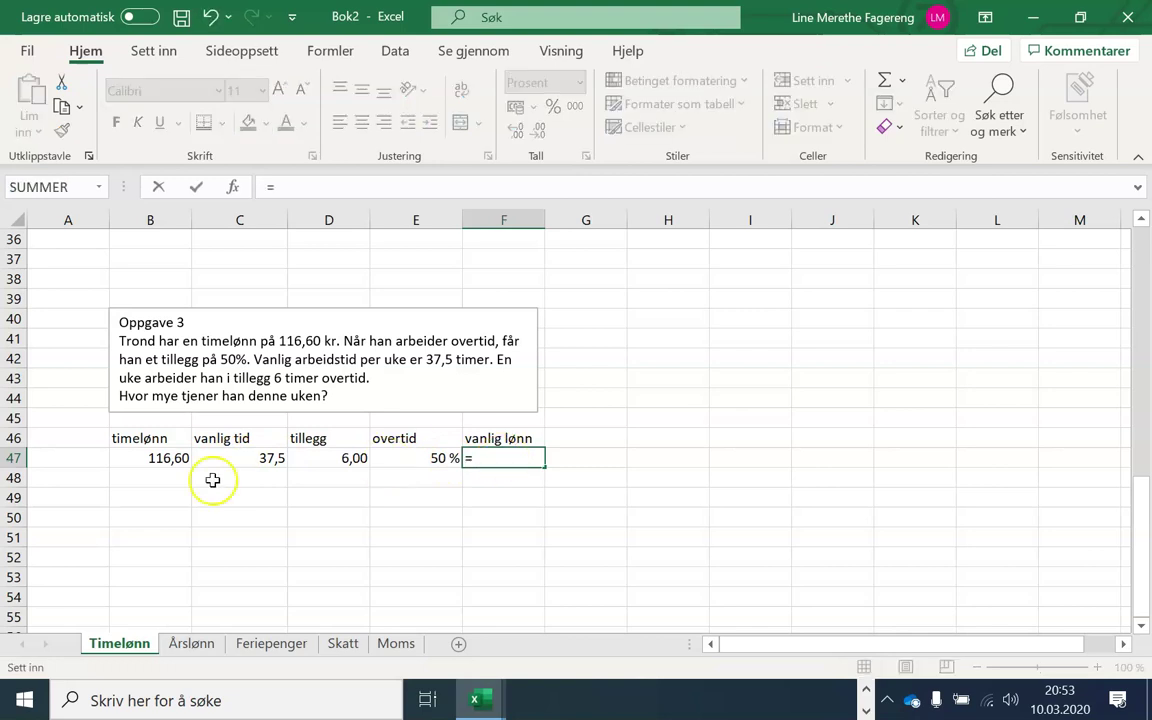
click(158, 455)
text(*)
click(228, 463)
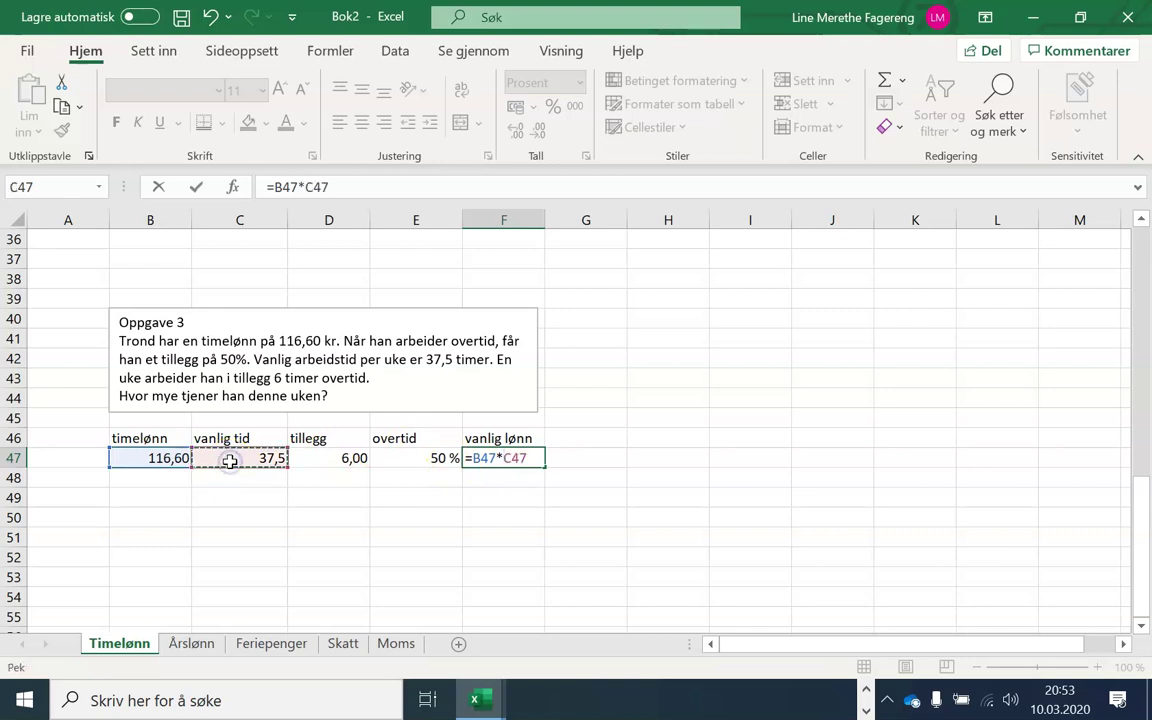
key(Return)
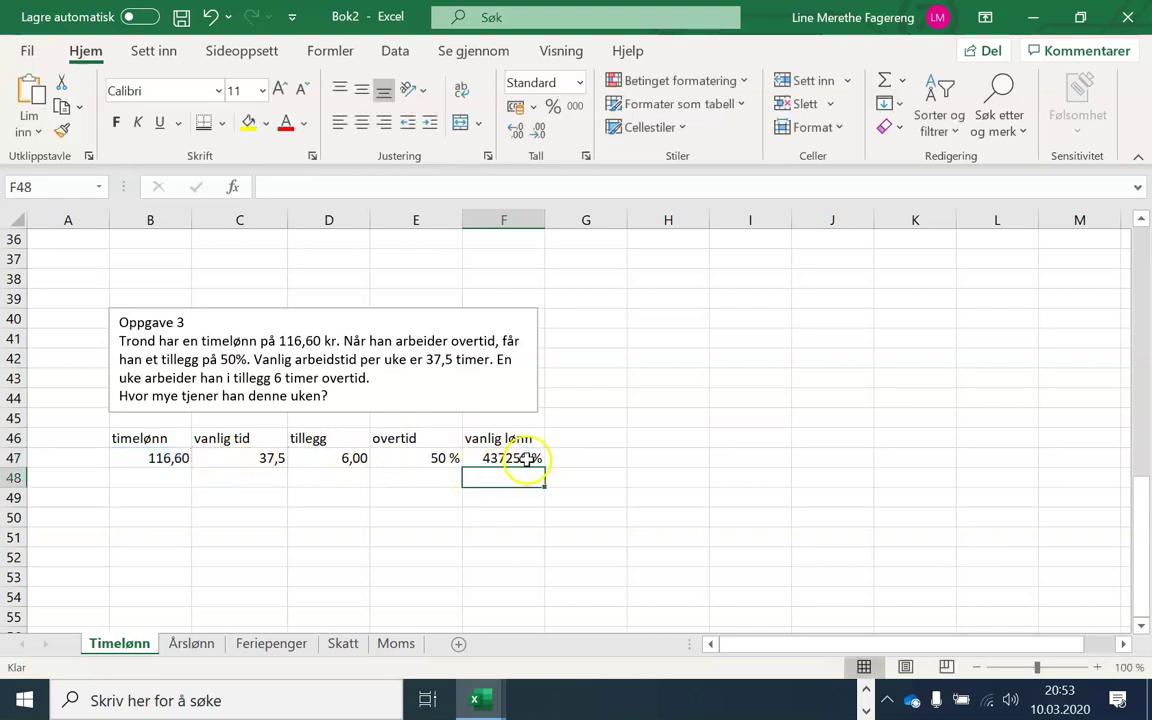
- Change F47's number format from Prosent to Tall so it shows 4372,50
click(472, 456)
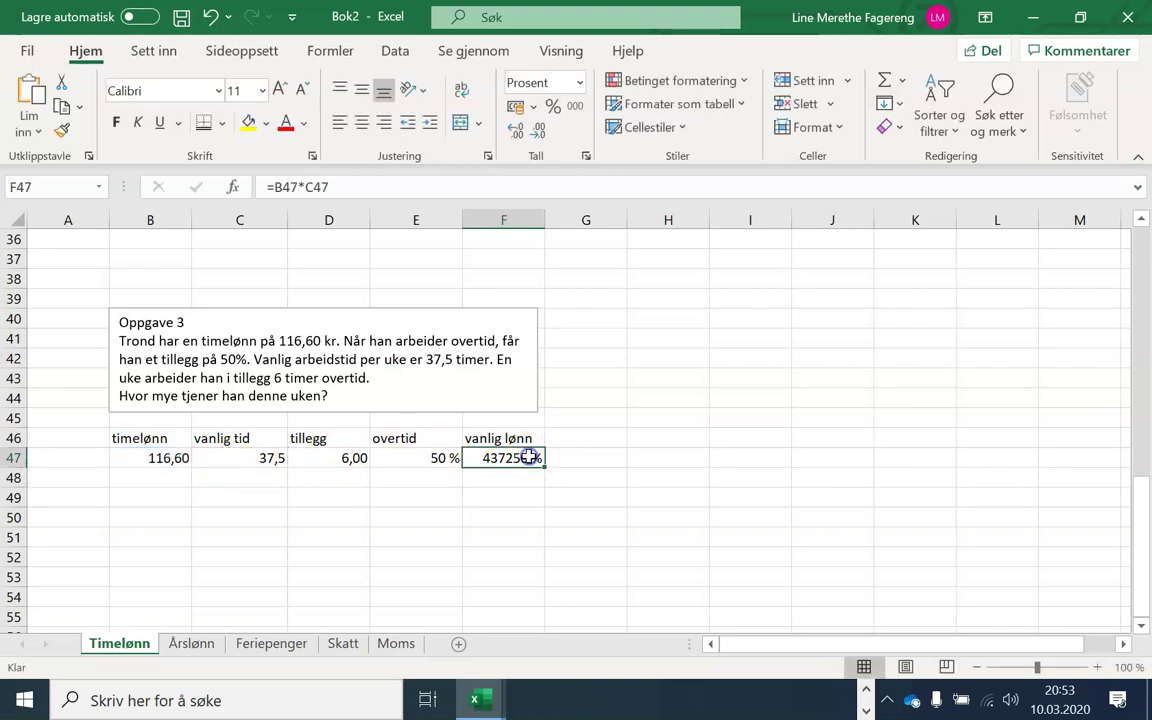
click(580, 83)
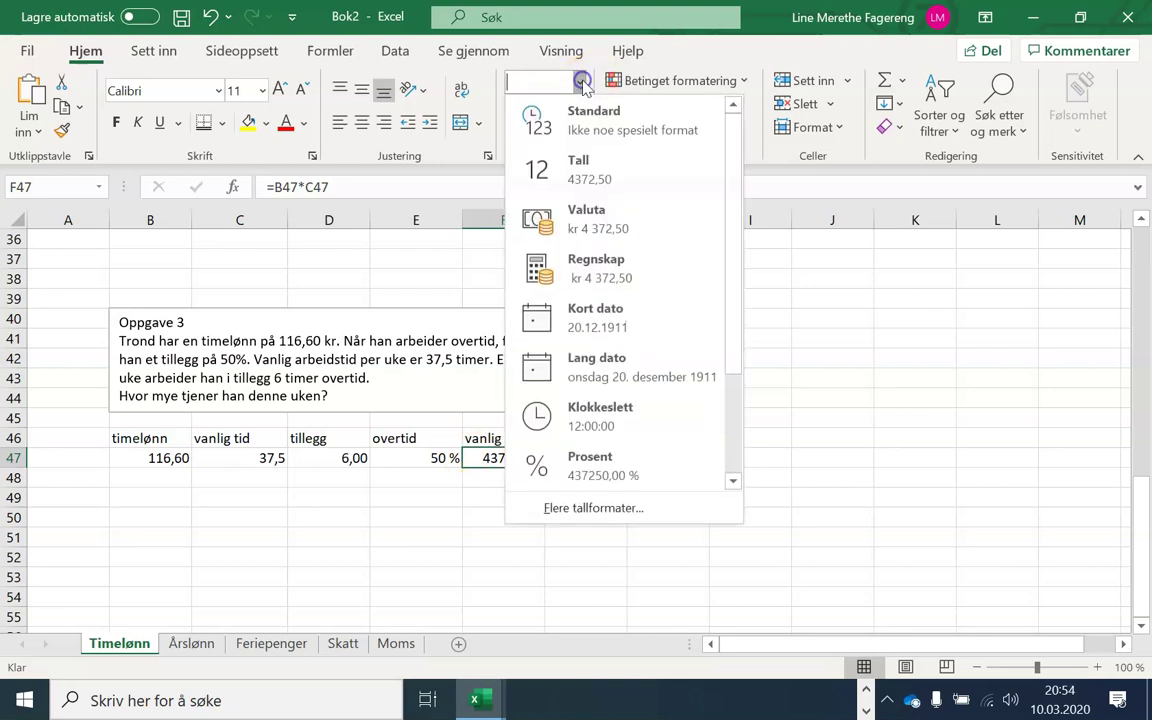
click(584, 164)
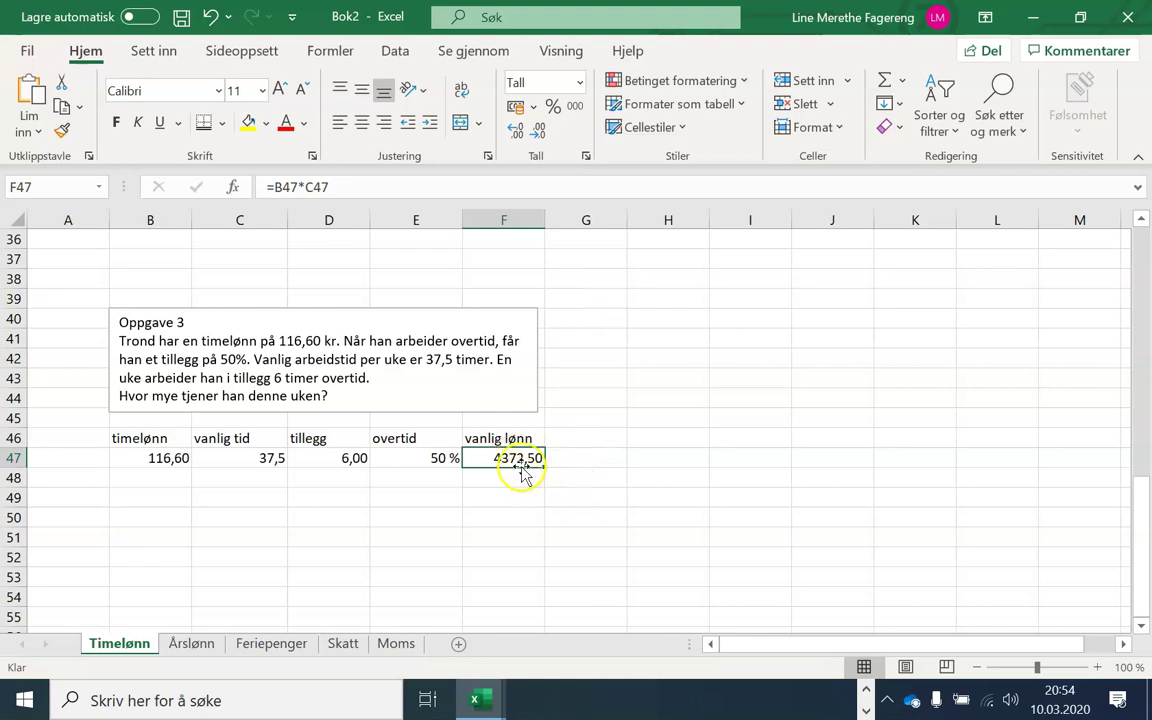
double_click(529, 458)
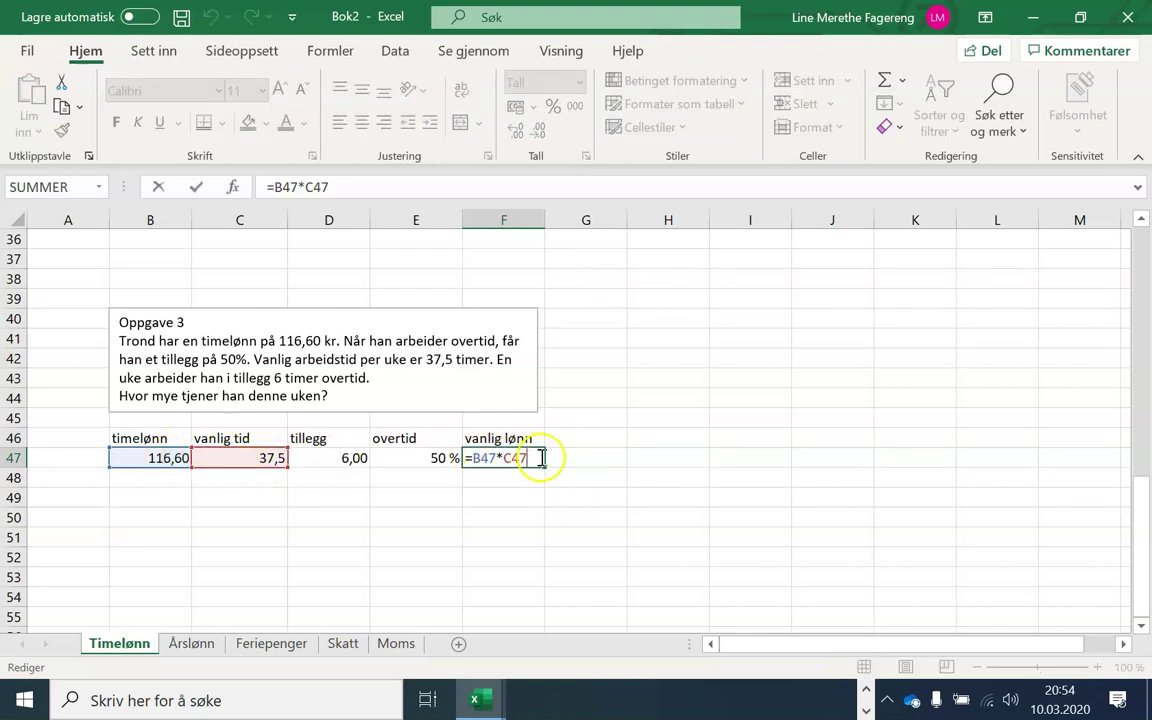
key(Return)
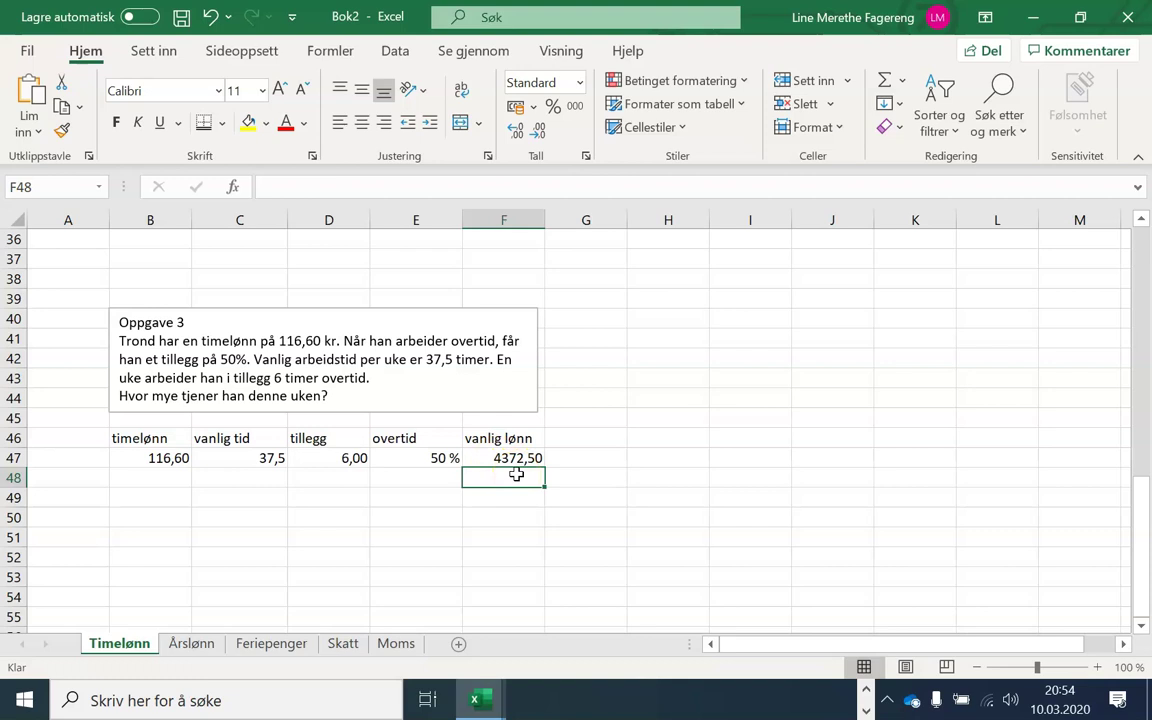
- Type 'tilleggsbetalt' in G46, then check the values in E47, B47 and D47
click(597, 438)
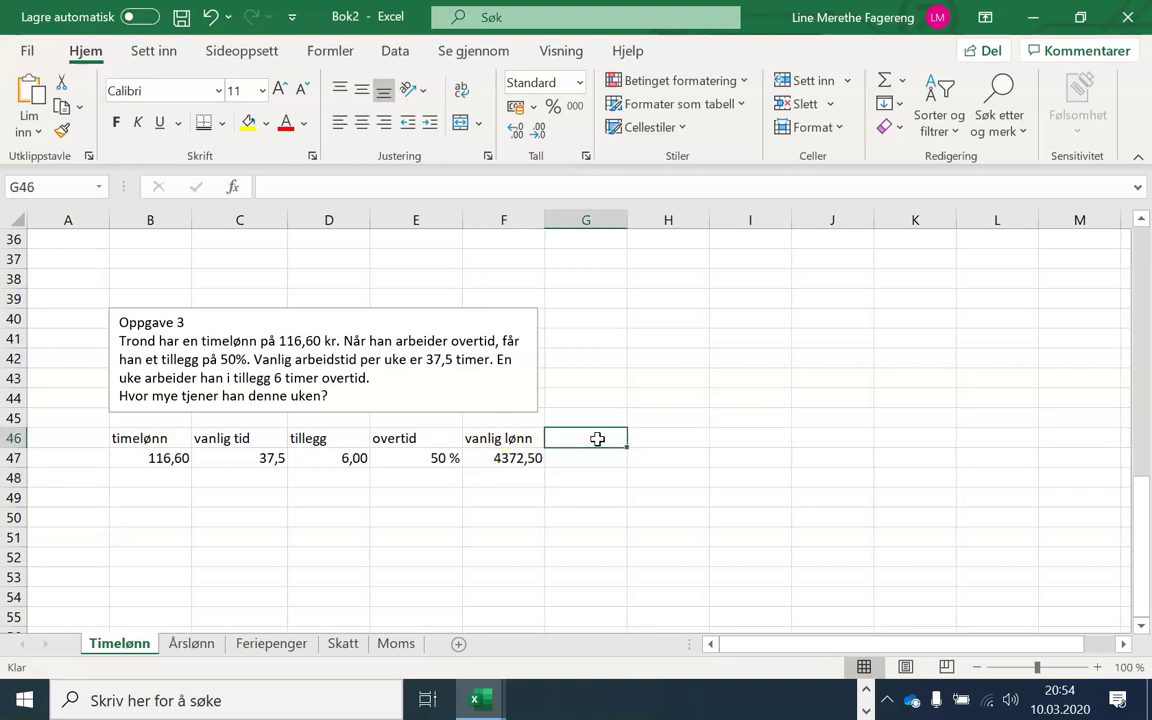
text(till)
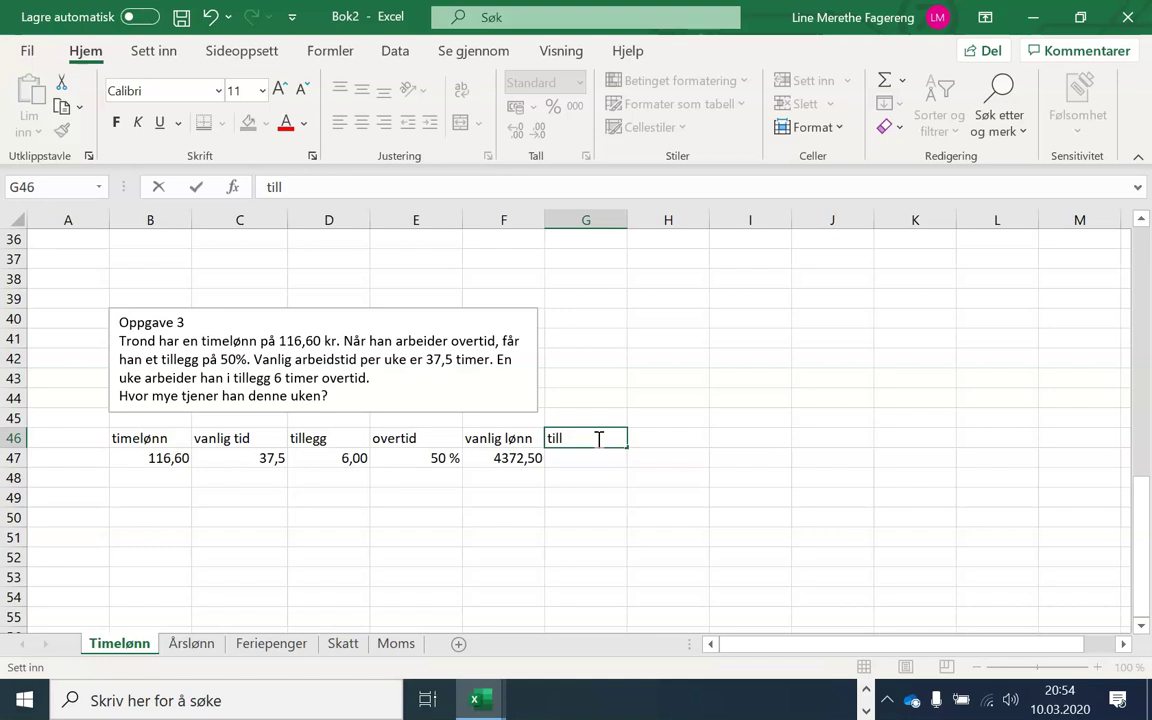
text(ggsbetalt)
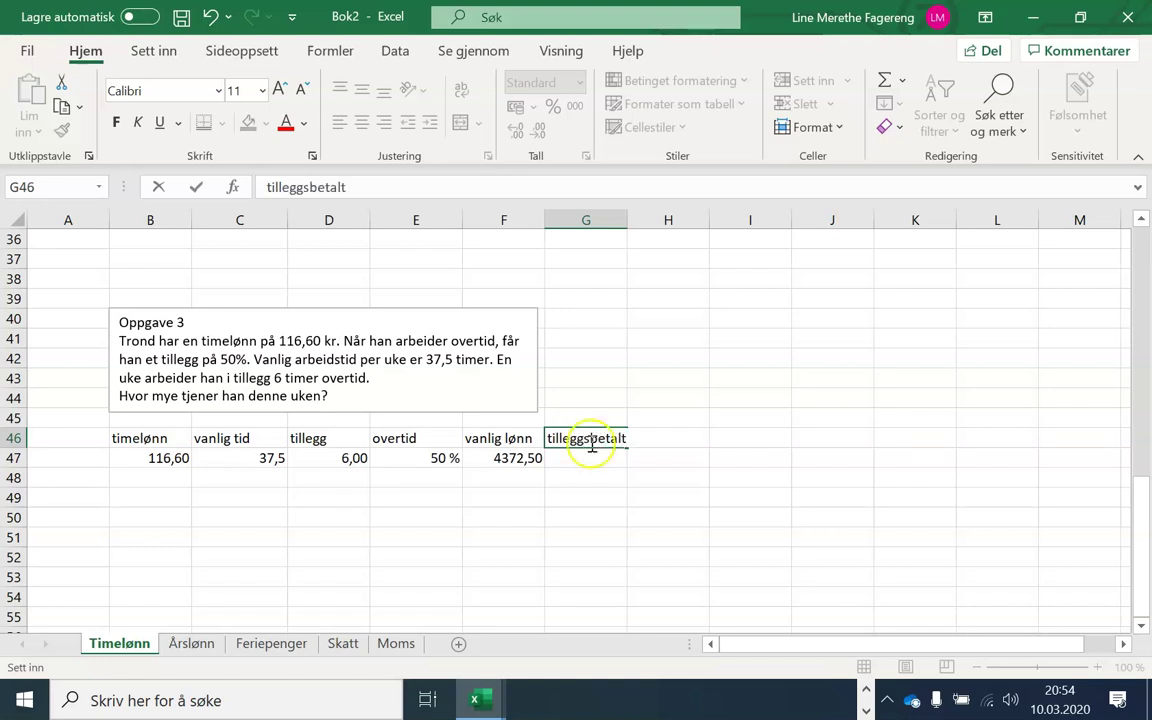
click(589, 458)
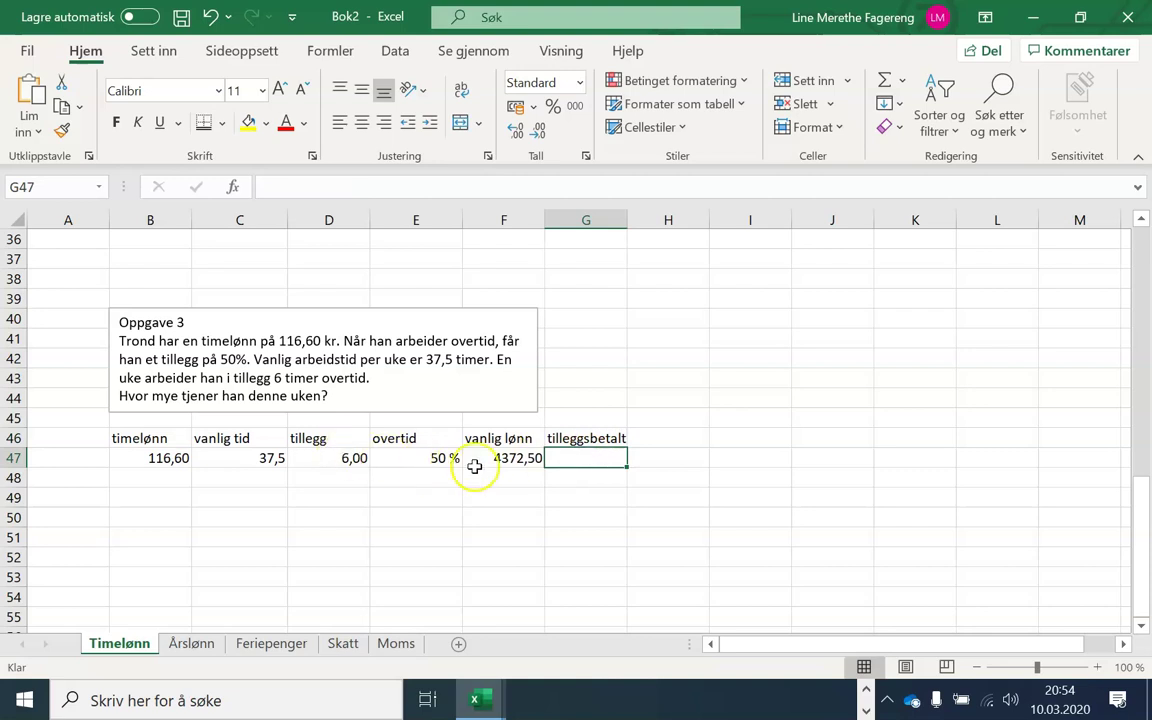
click(421, 459)
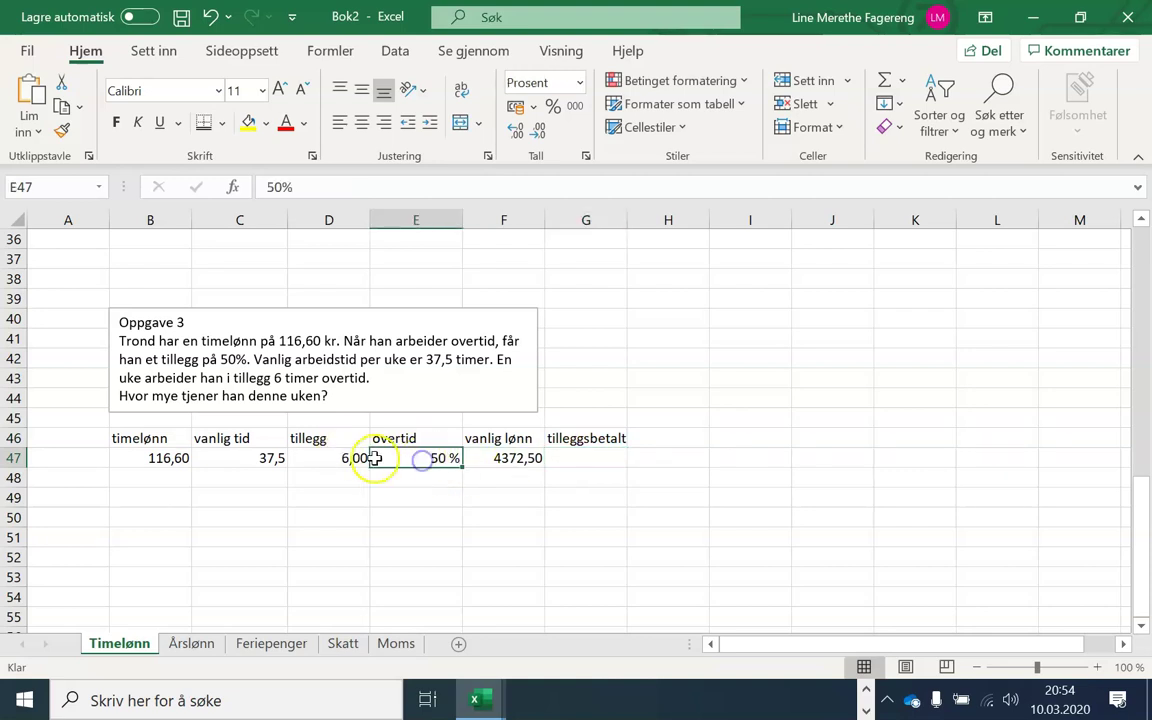
click(165, 458)
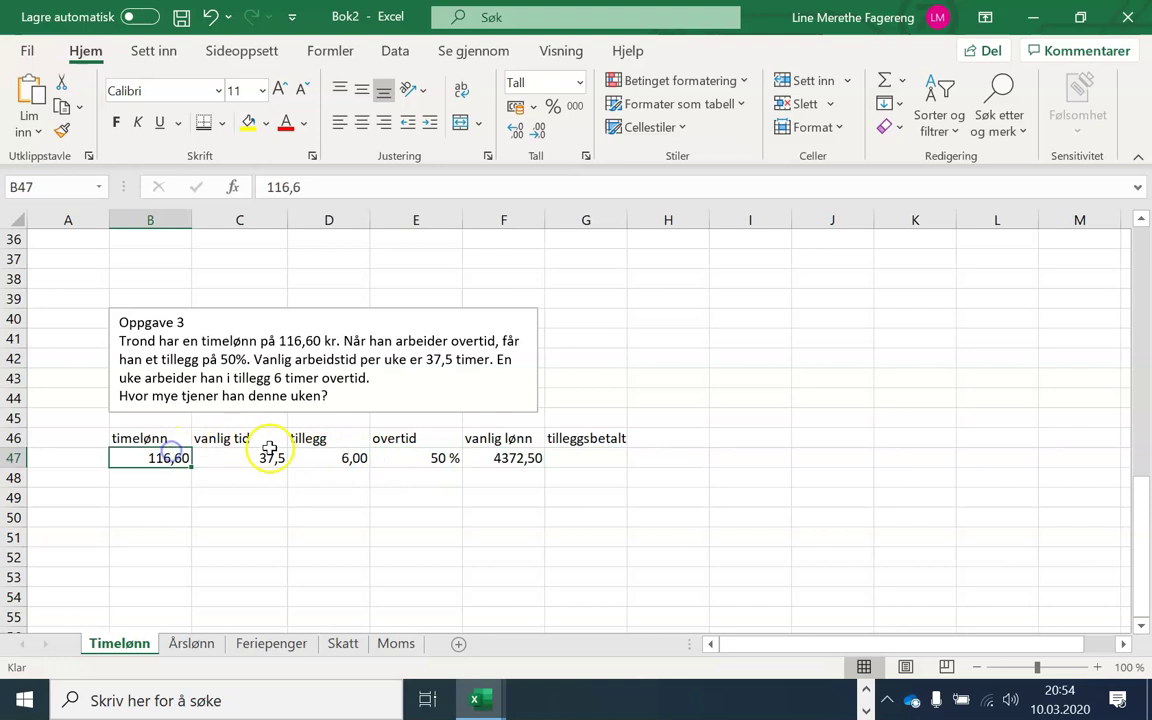
click(321, 458)
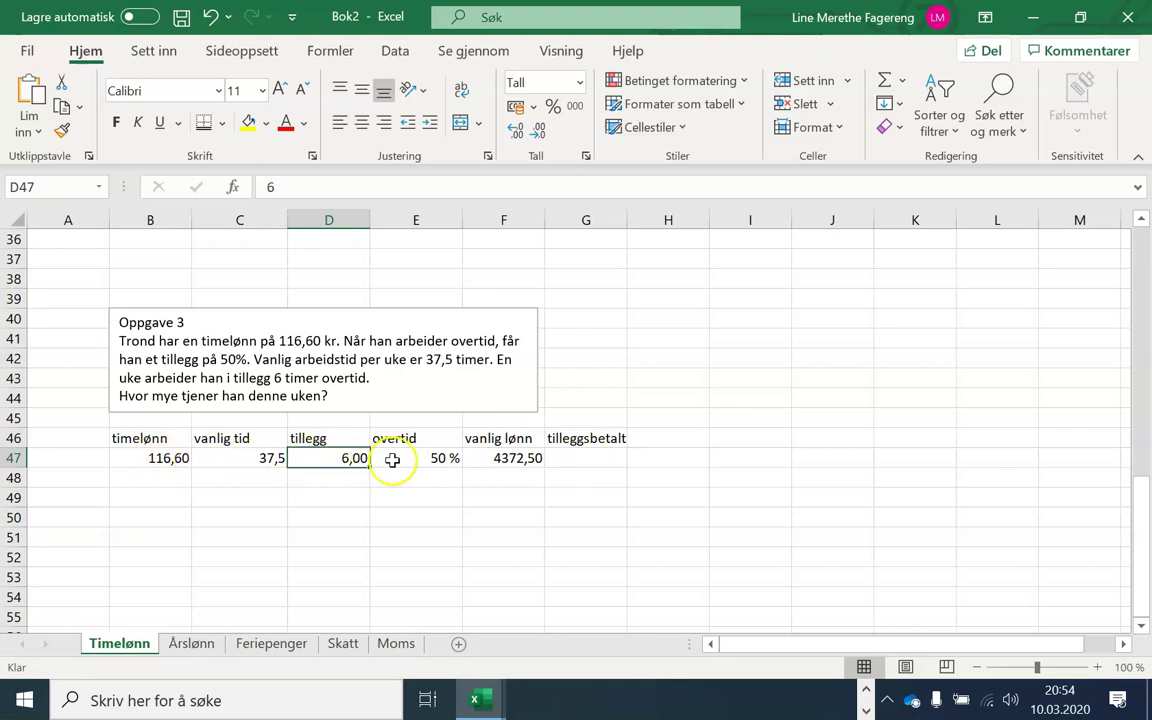
- Change F47's formula to =B47*(C47+D47), giving 5072,10
double_click(520, 458)
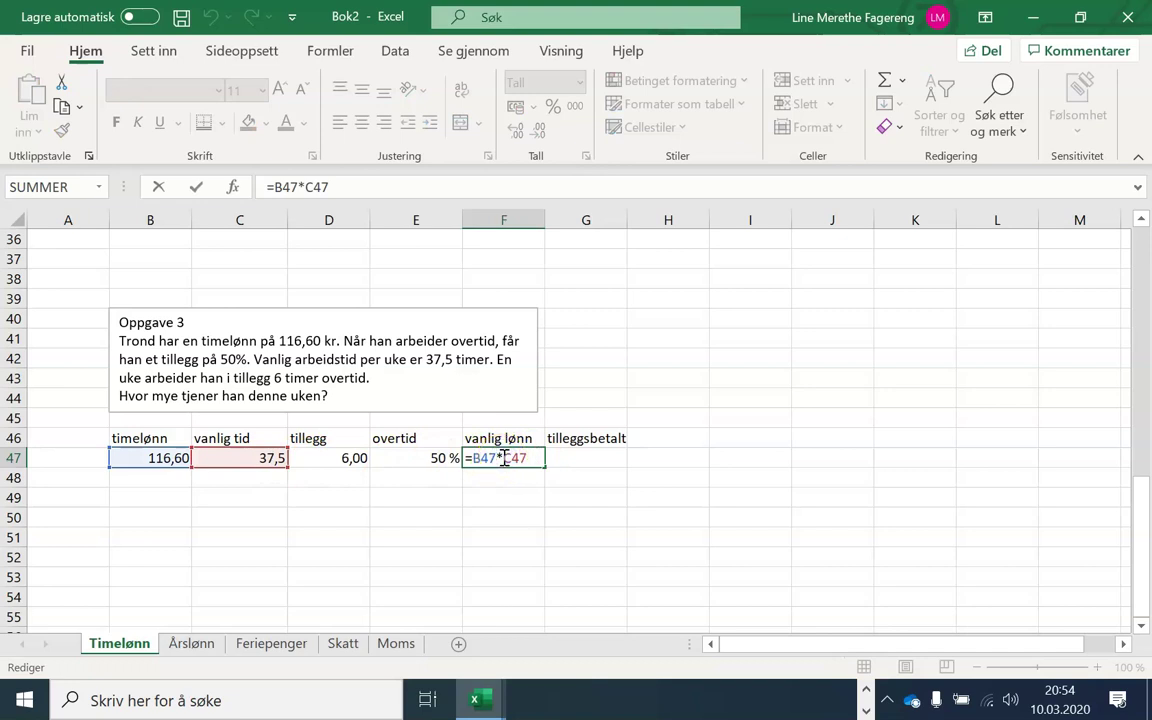
text(()
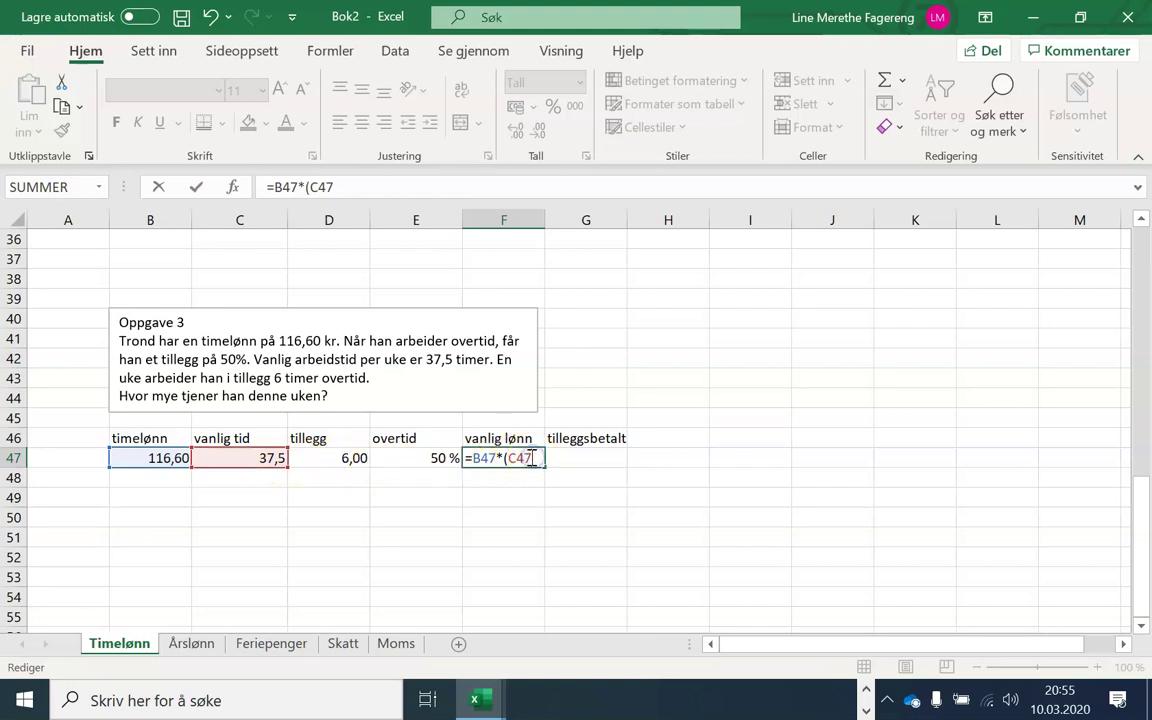
text(?)
key(BackSpace)
click(322, 458)
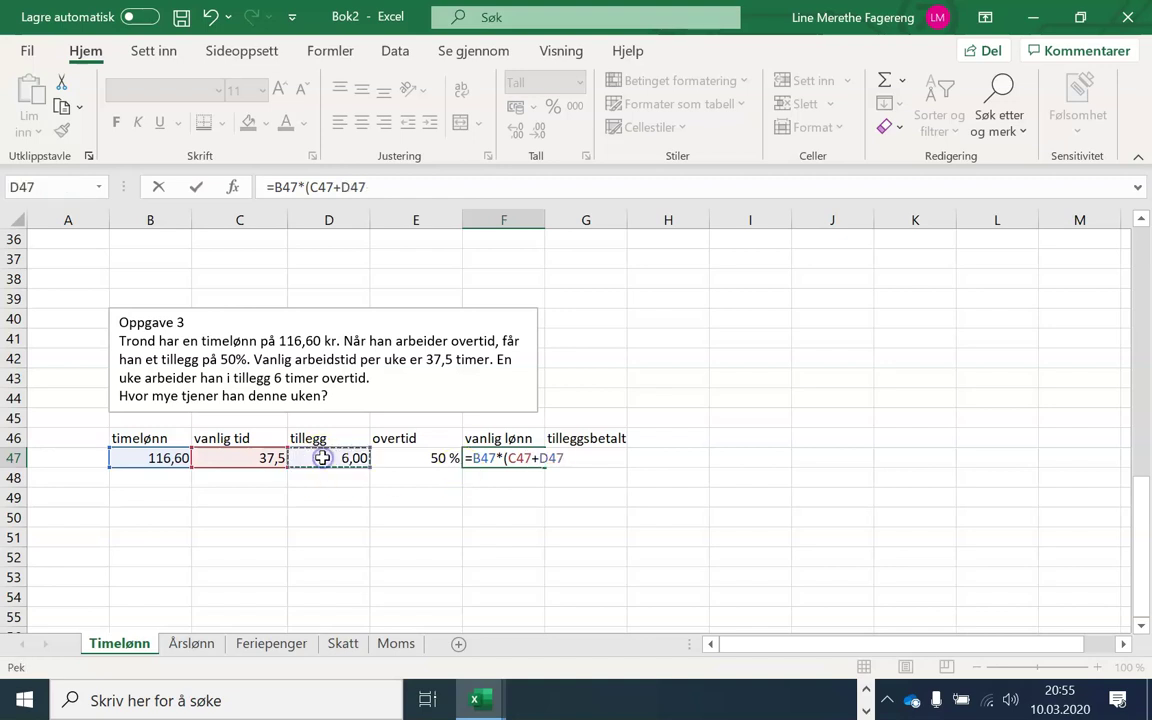
text())
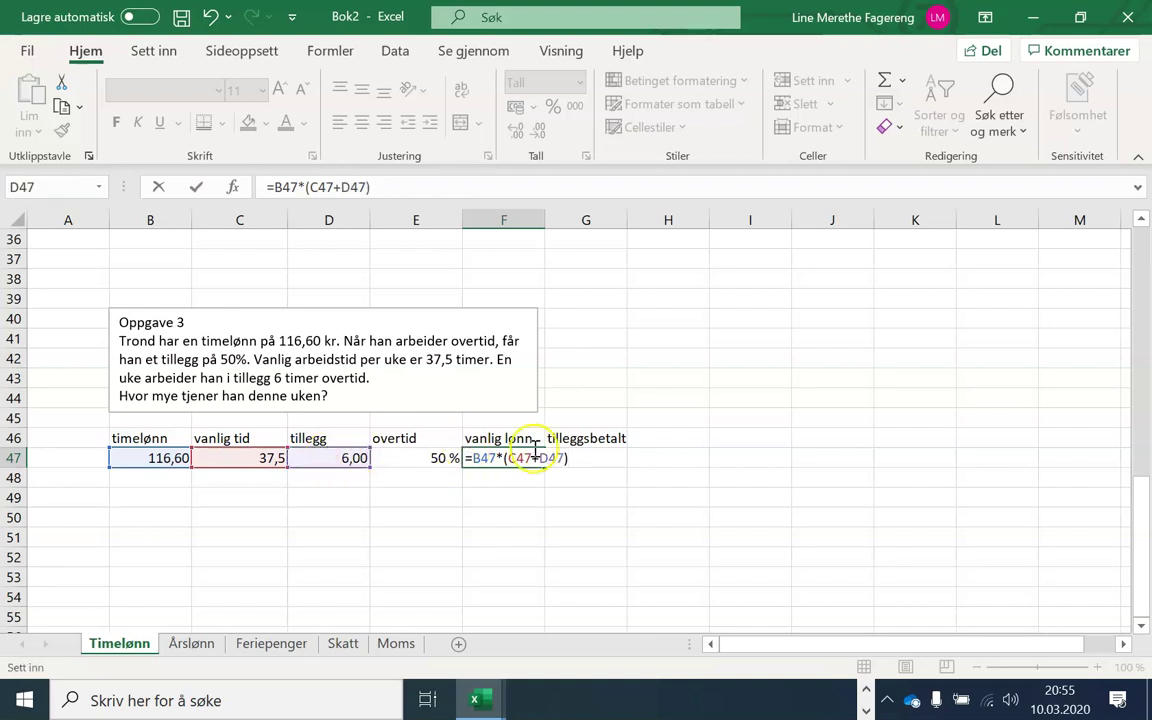
key(Return)
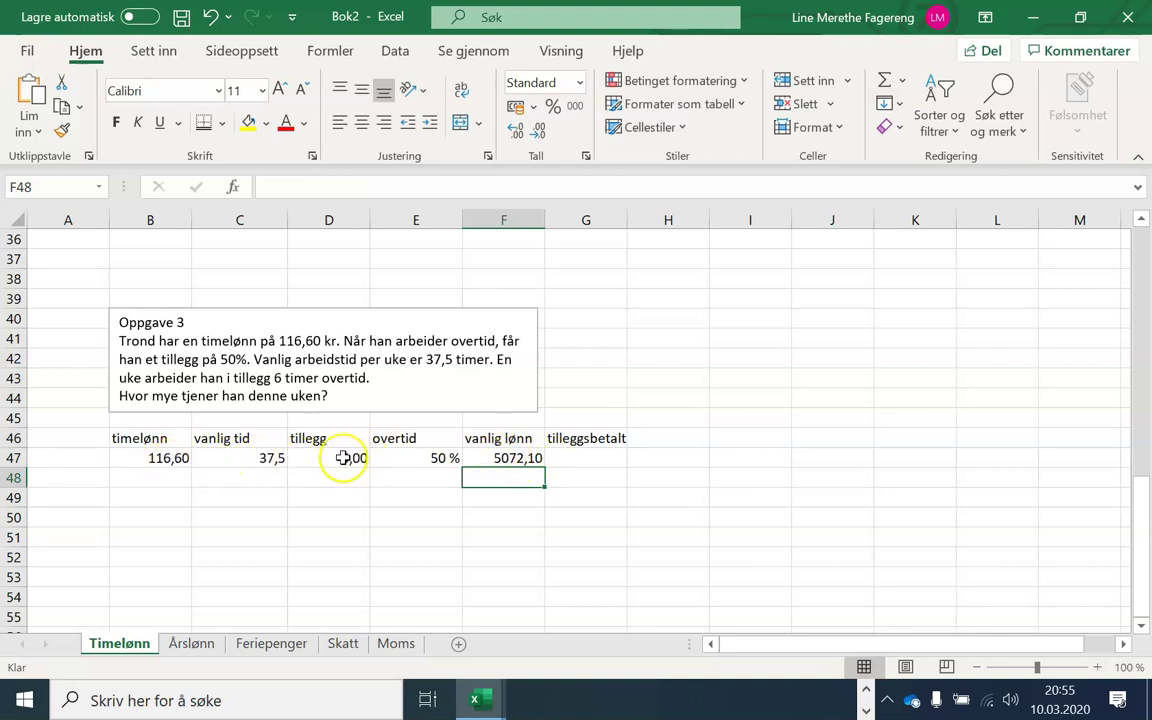
- Review the revised F47 formula, leaving it unchanged
double_click(527, 457)
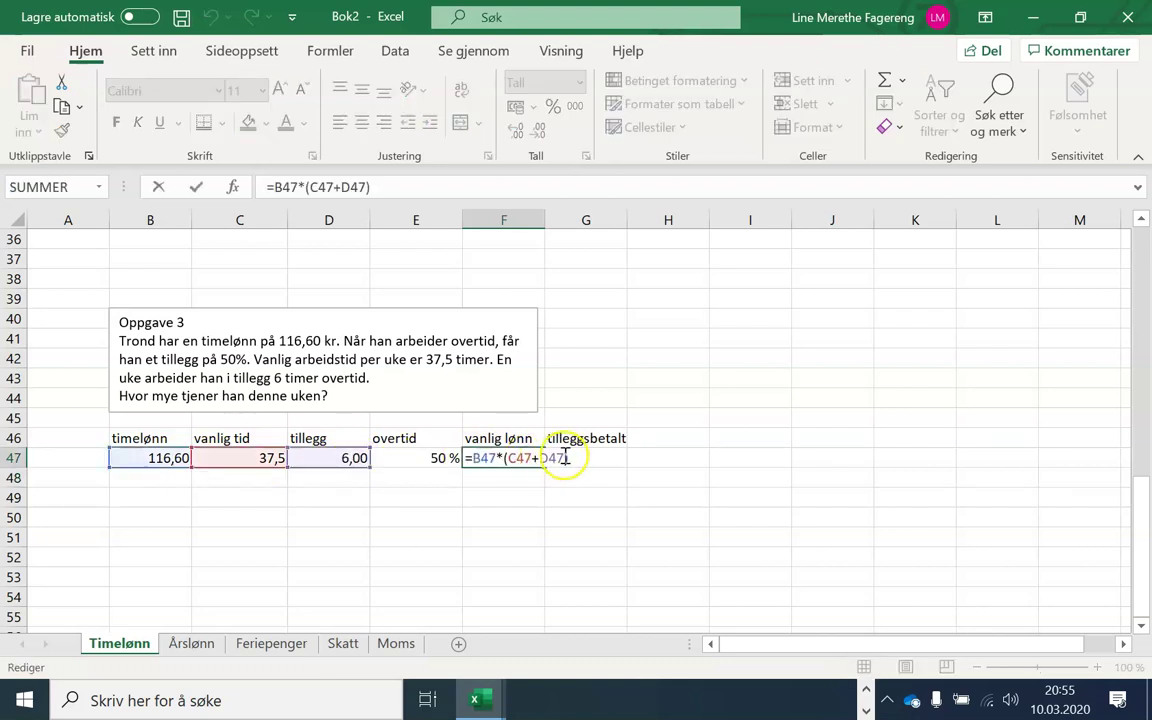
drag(507, 457, 538, 457)
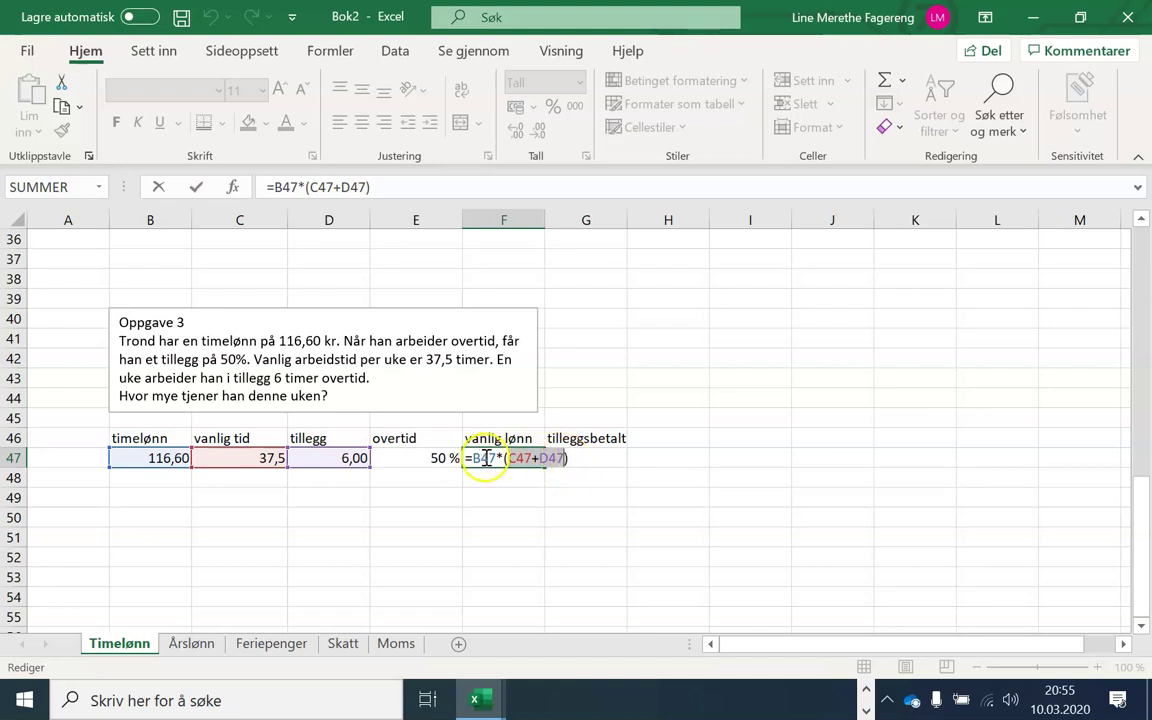
click(588, 457)
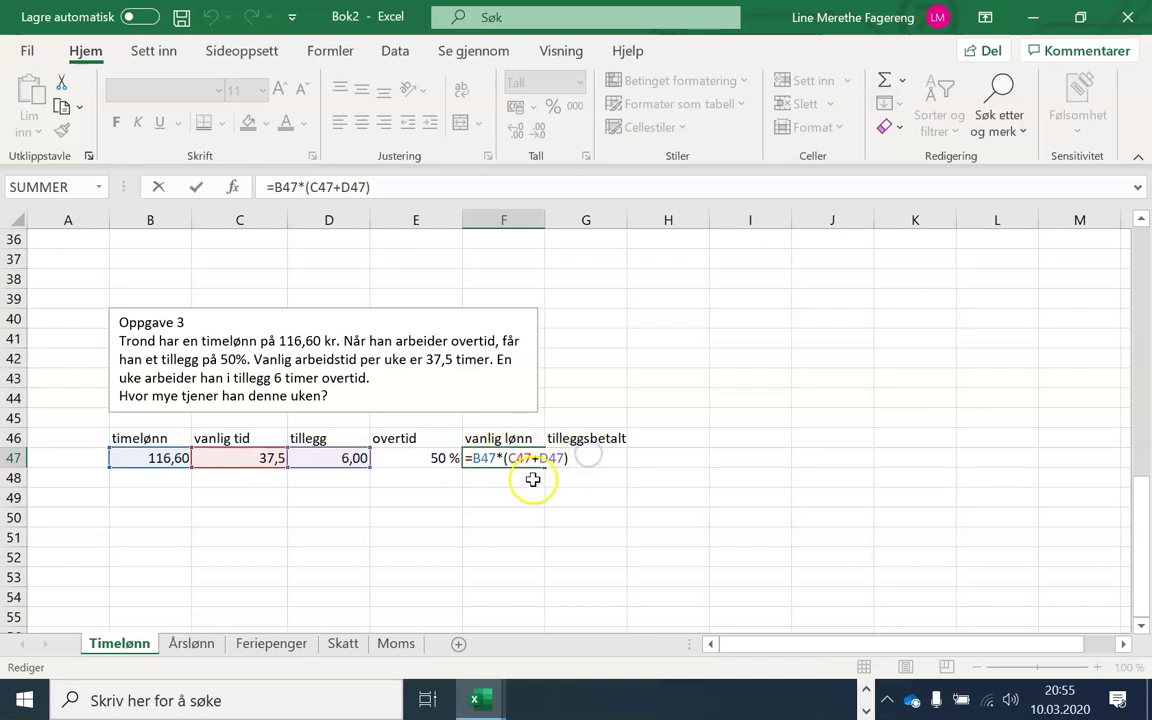
key(Return)
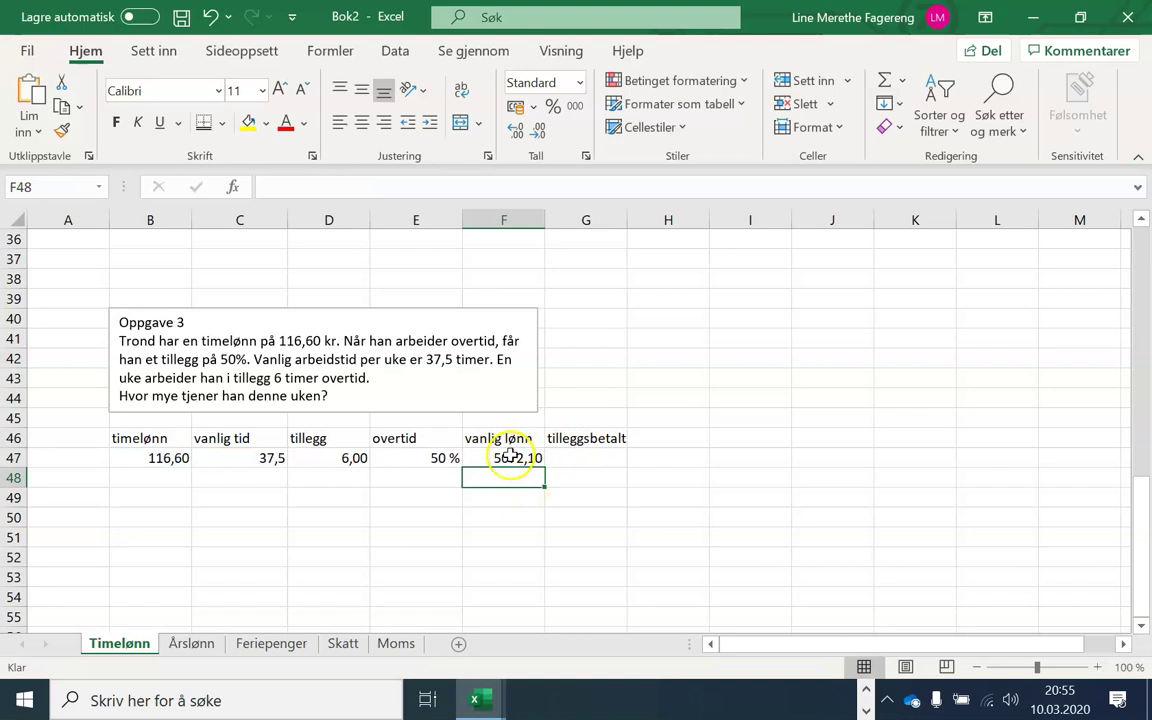
double_click(577, 457)
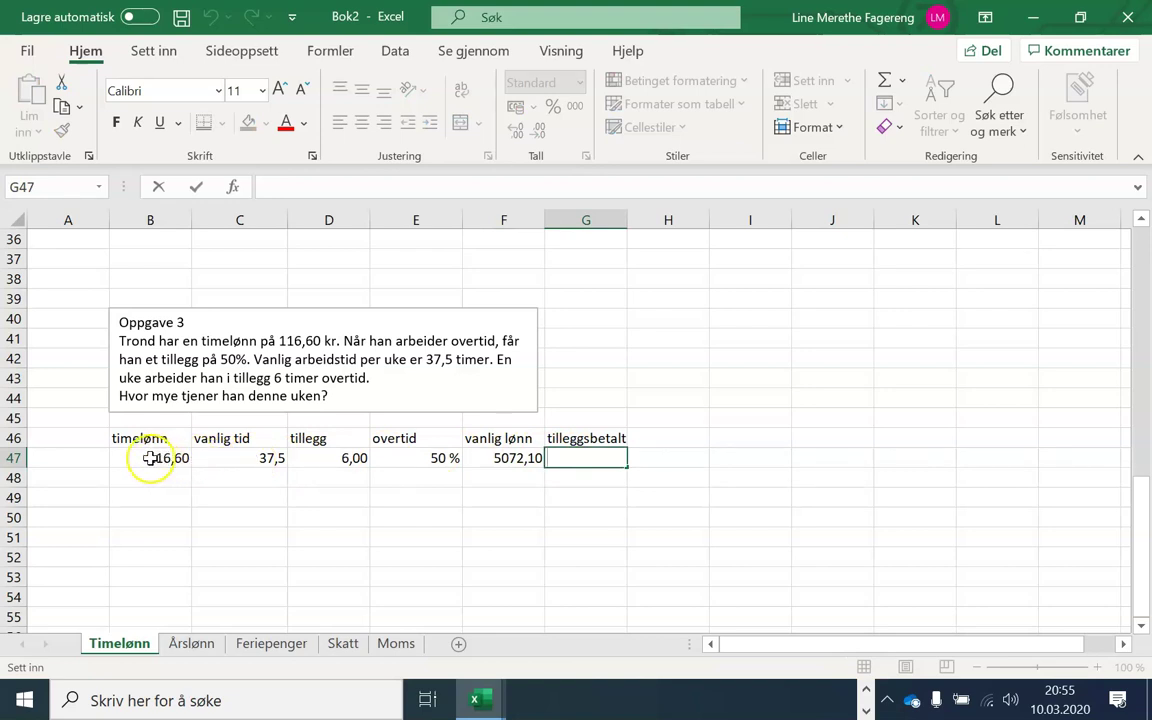
- Enter =B47*E47*D47 in G47 to calculate the 349,8 overtime pay
text(=)
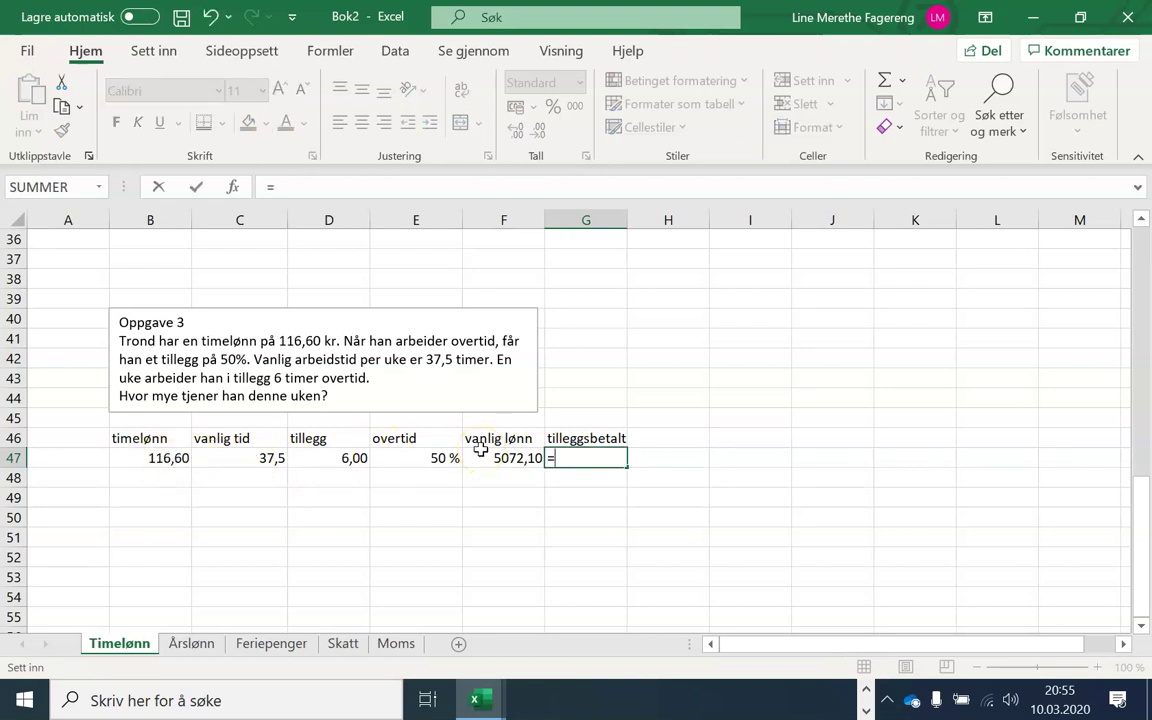
click(152, 457)
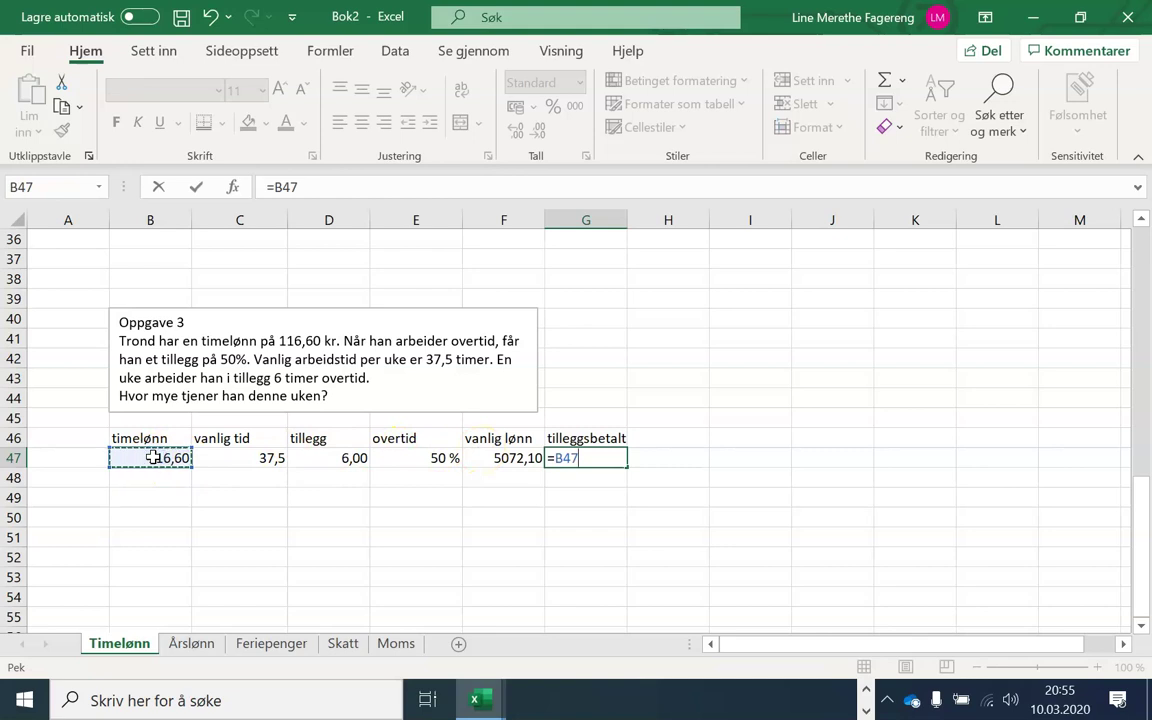
text(*)
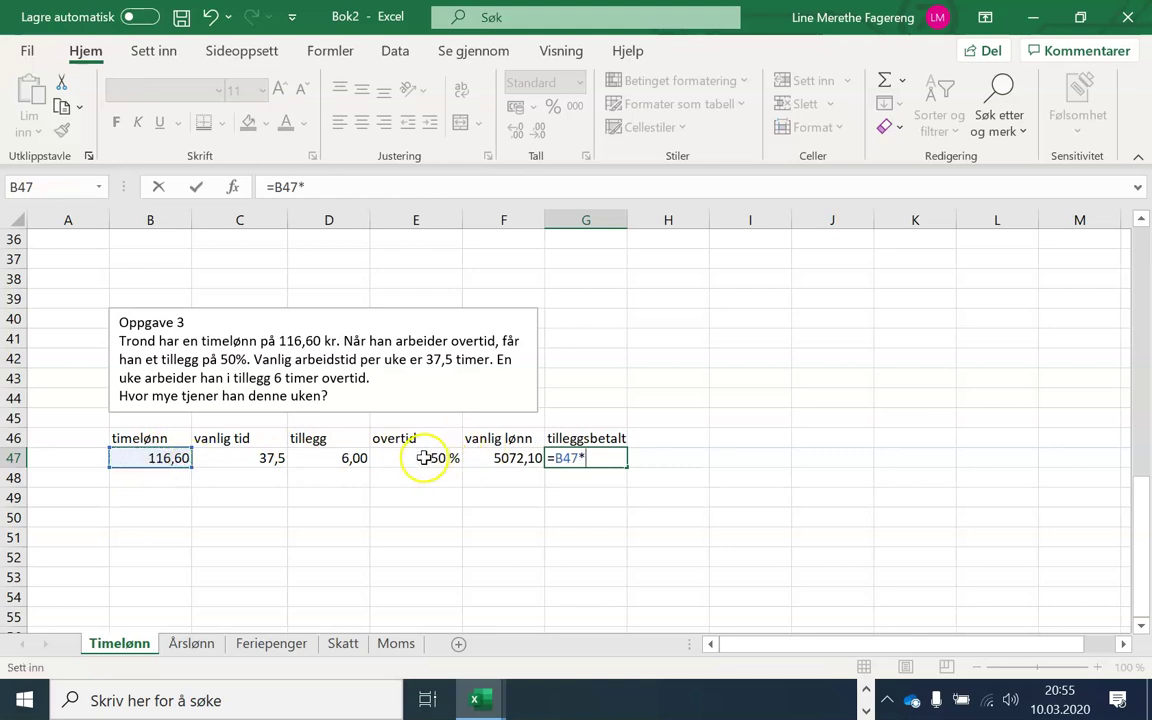
click(423, 458)
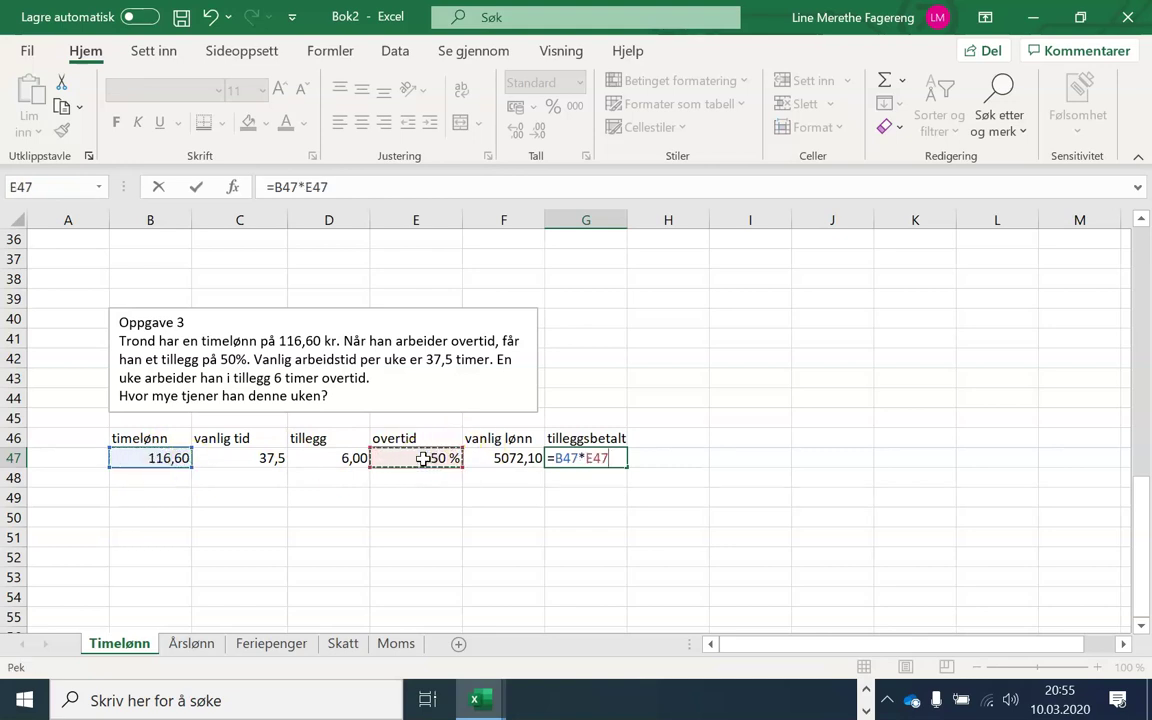
text(*)
click(341, 459)
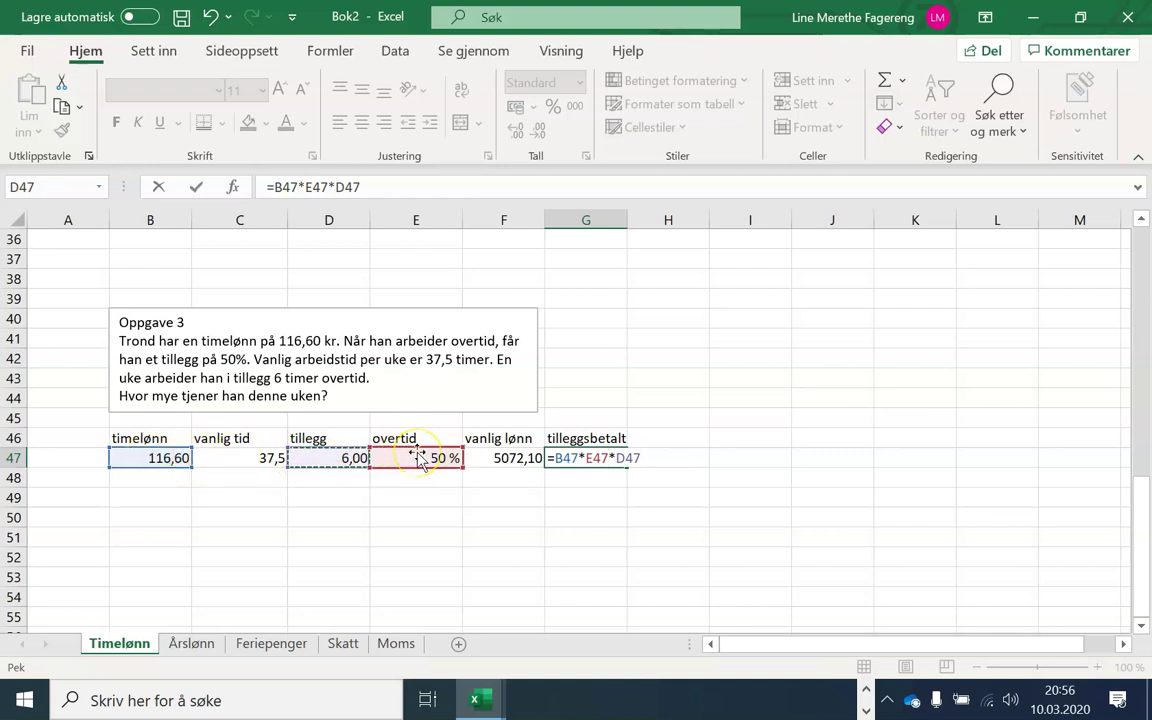
key(Return)
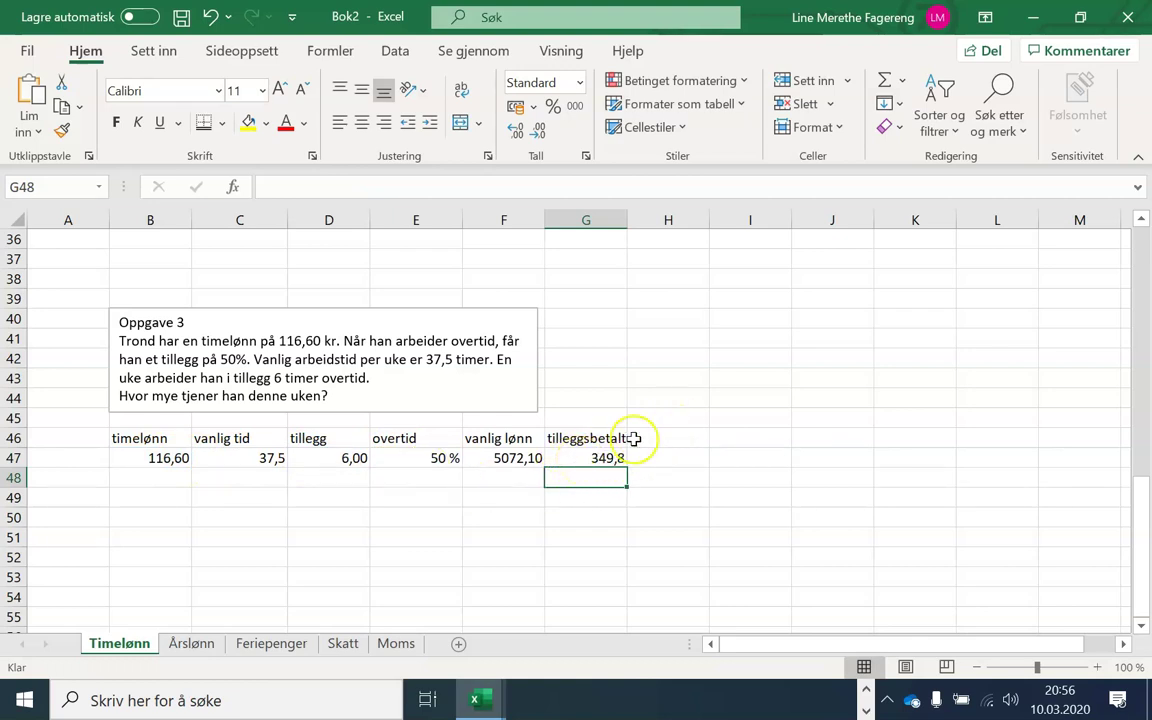
double_click(676, 438)
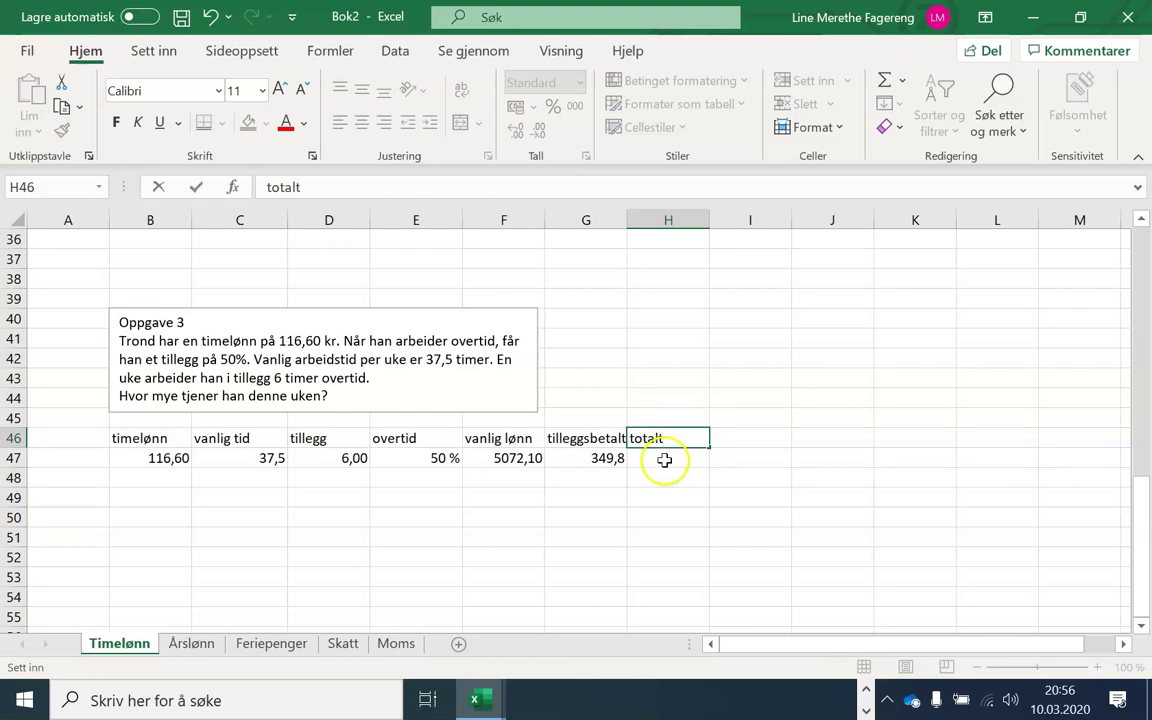
- Enter the total pay formula =F47+G47 in H47, giving 5421,90
click(665, 460)
text(=)
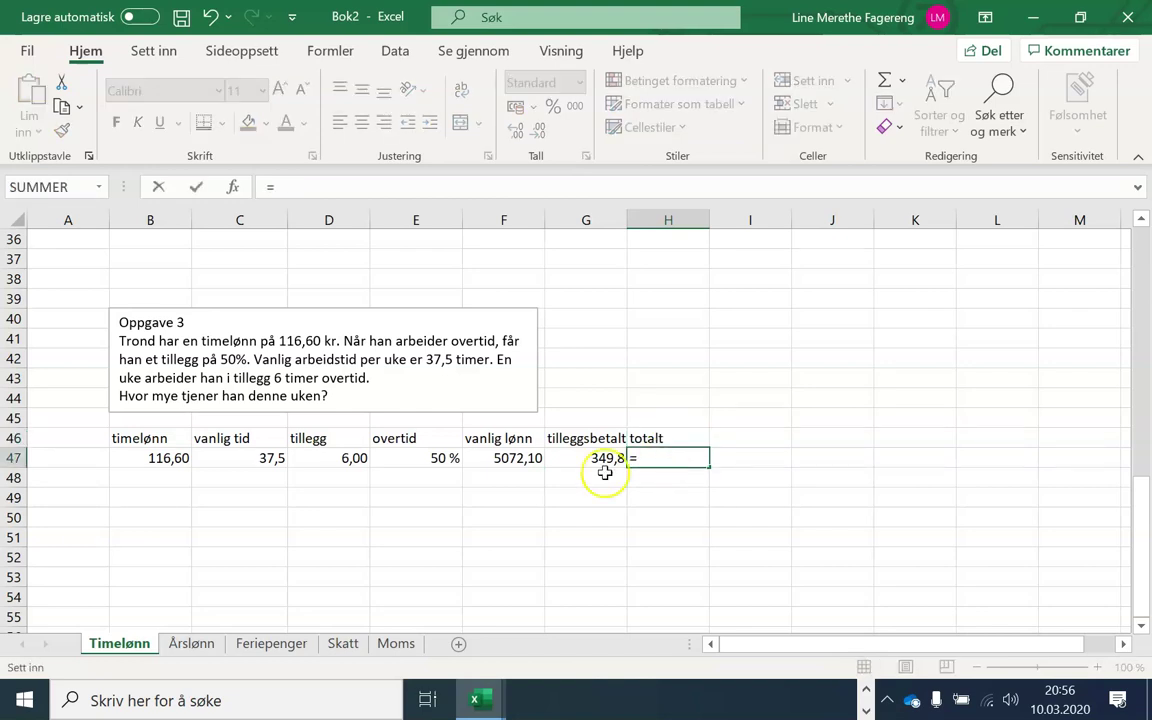
click(496, 457)
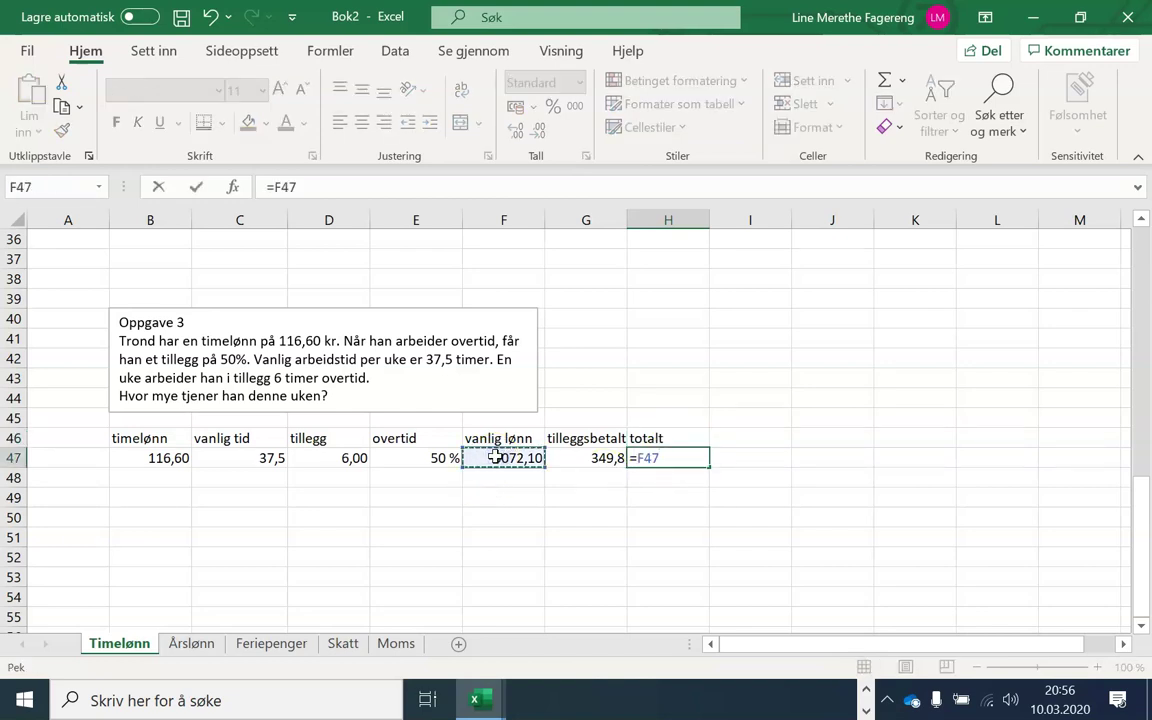
text(+)
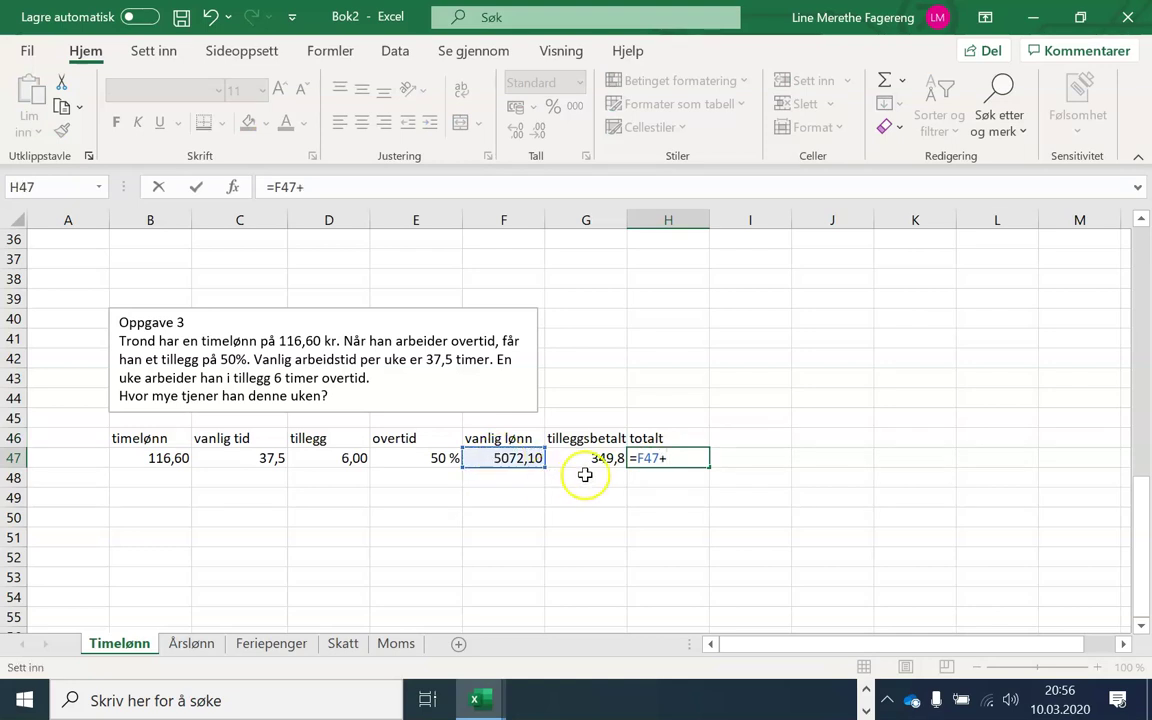
click(571, 457)
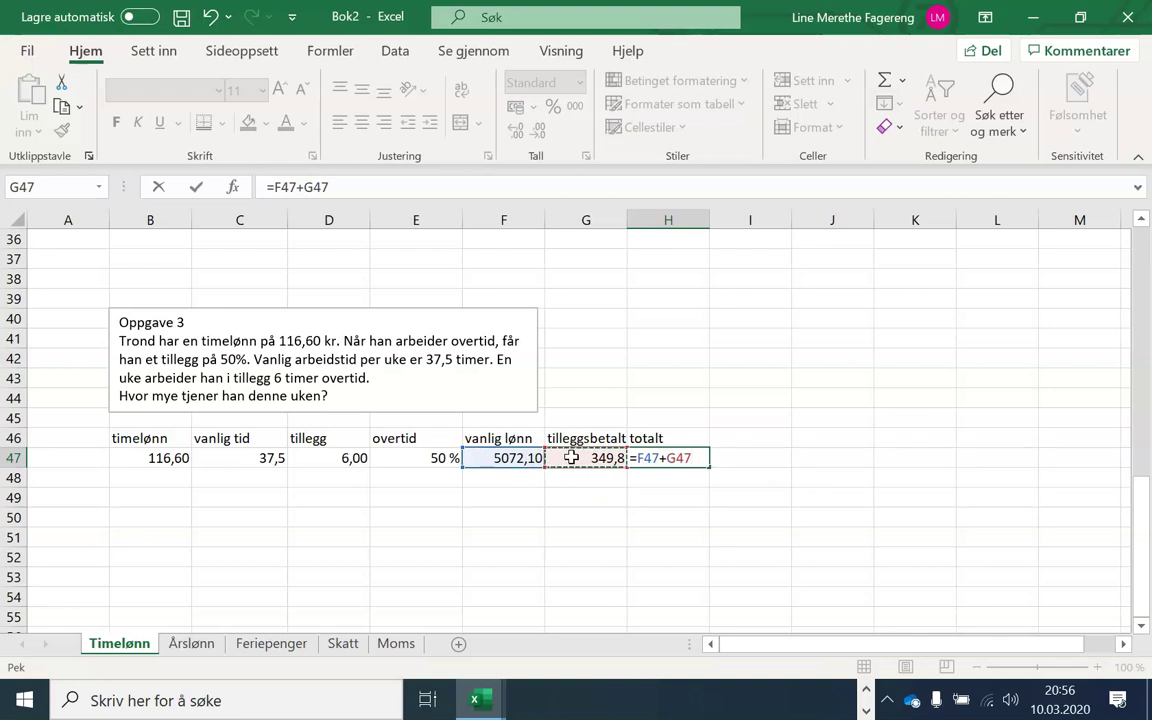
key(Return)
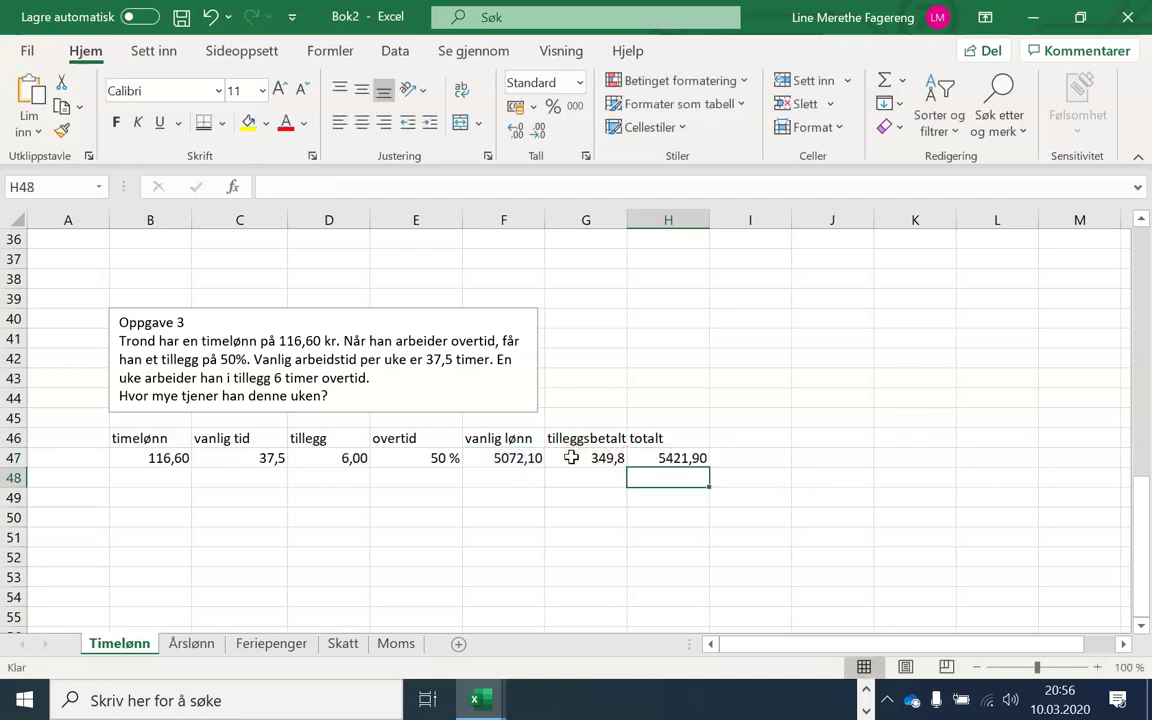
click(650, 459)
- Centre the B46:H46 table headers and give them a bottom border
drag(159, 441, 655, 438)
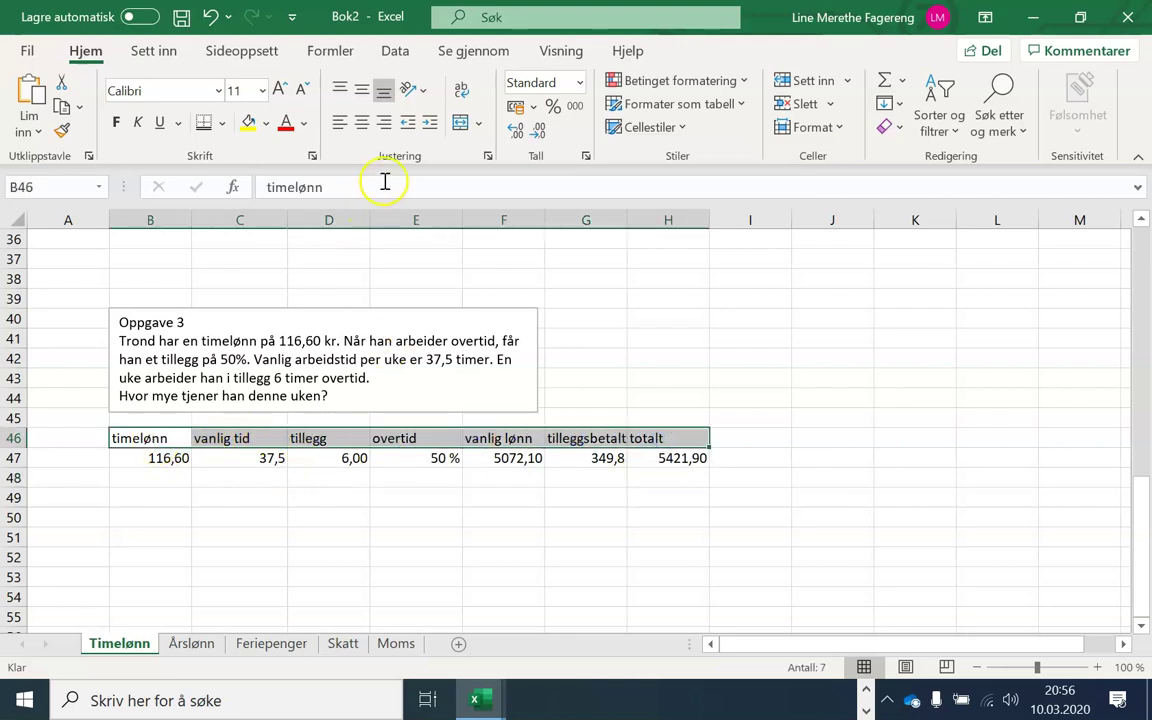
click(366, 122)
click(222, 122)
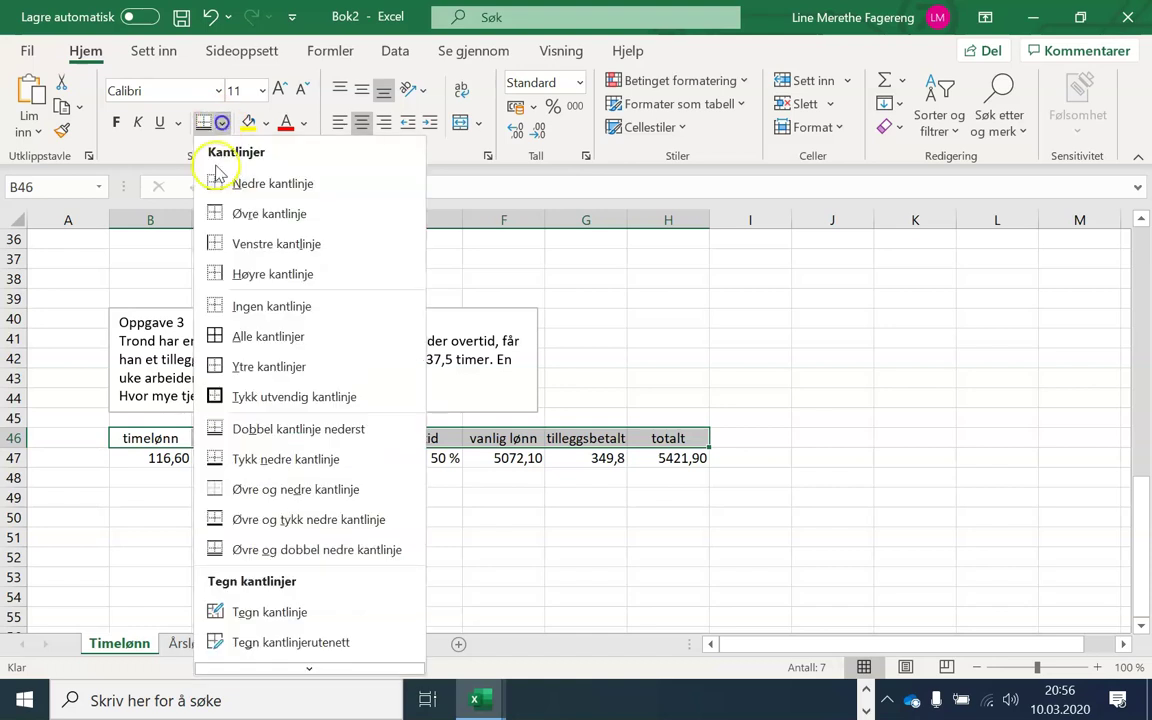
click(222, 193)
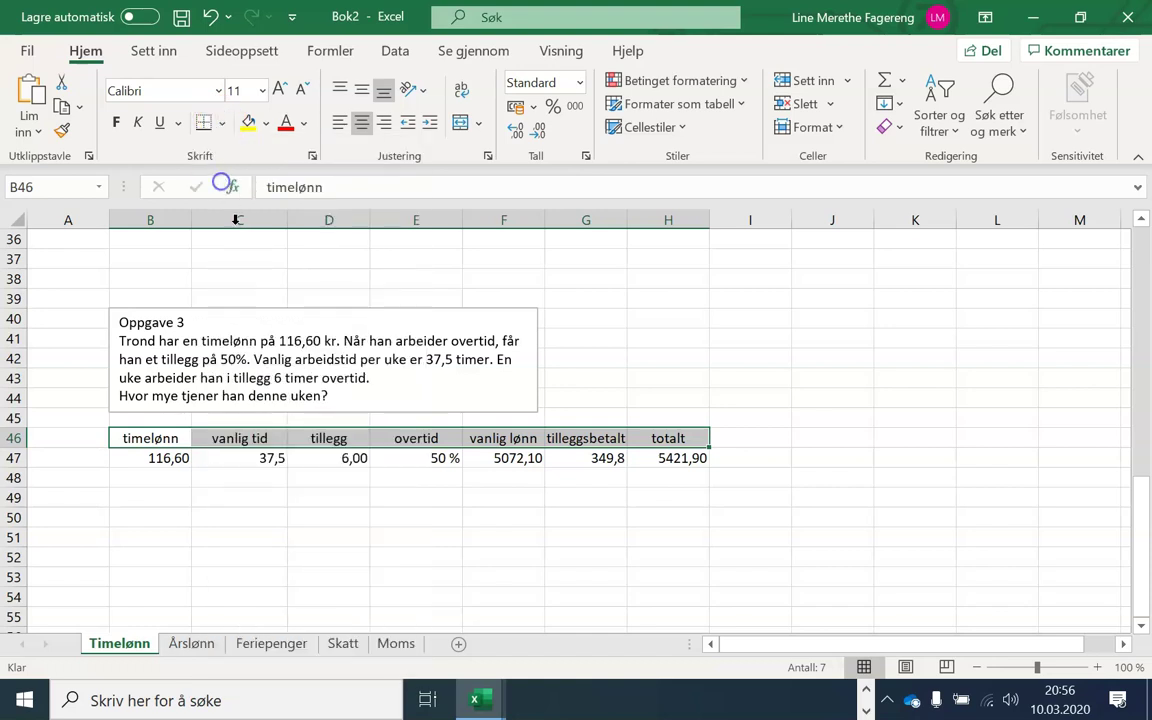
click(167, 484)
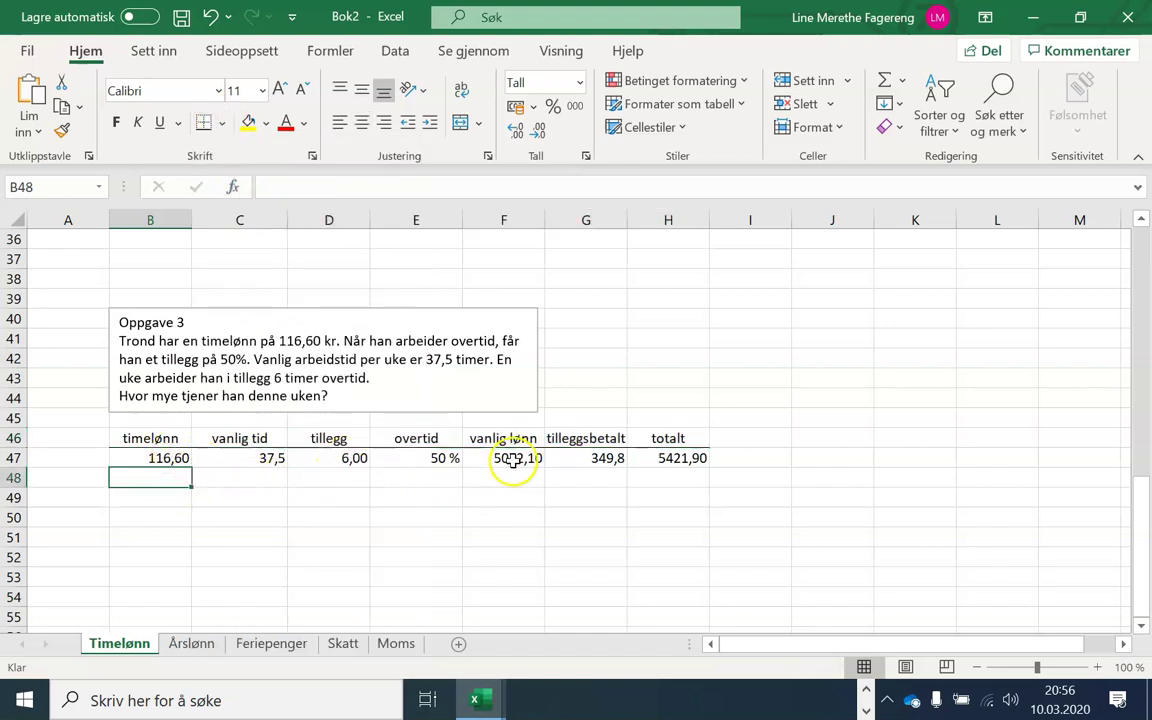
- Format the overtime pay in G47 as Number so it shows 349,80
click(605, 458)
click(583, 85)
click(558, 162)
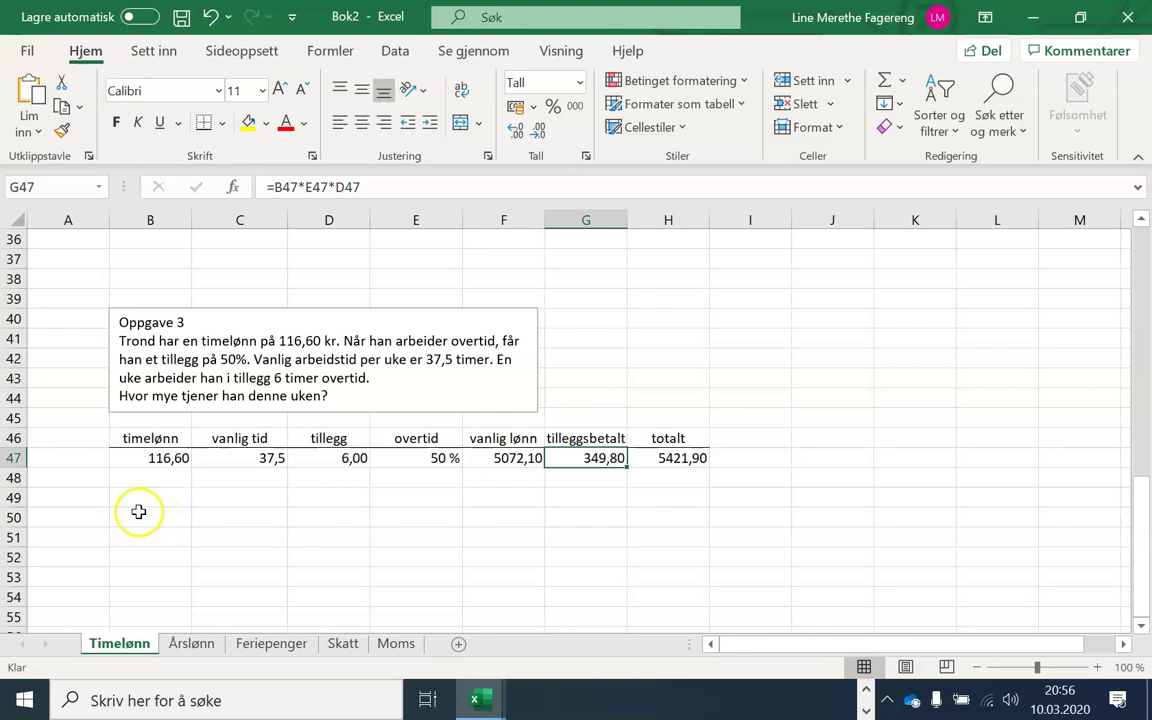
click(136, 515)
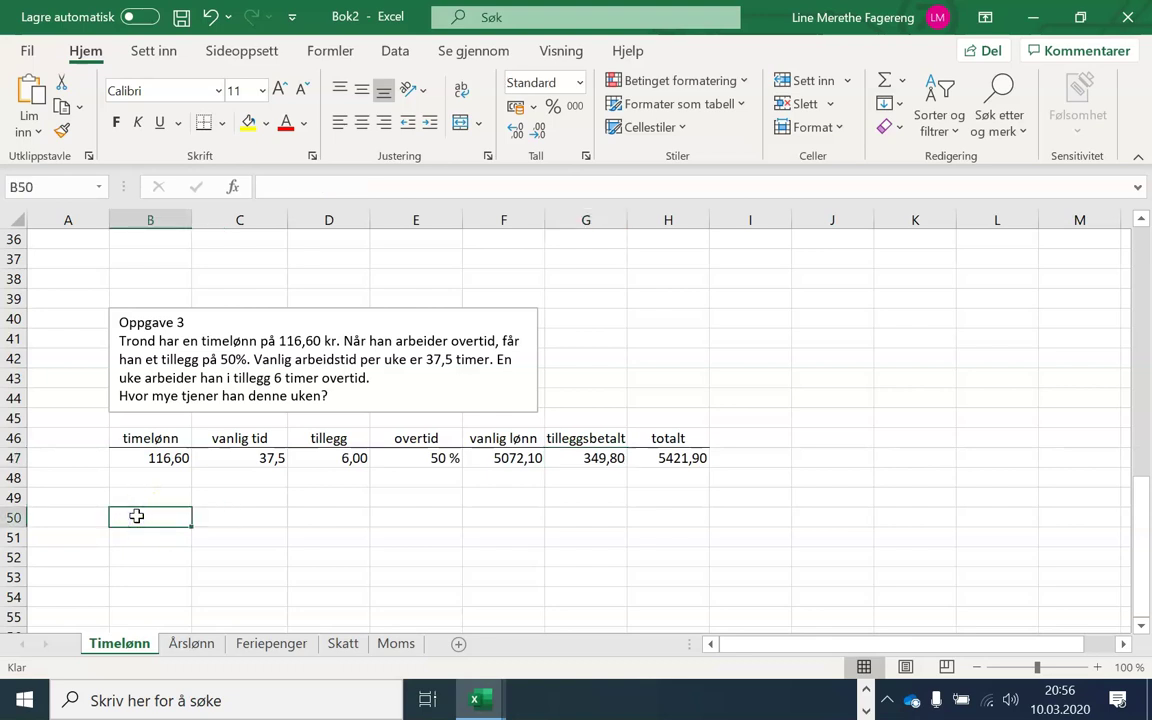
- Write the answer row: sentence start in B50, =H47 in C50, and 'denne uken' in D50
text(T)
text(tjh)
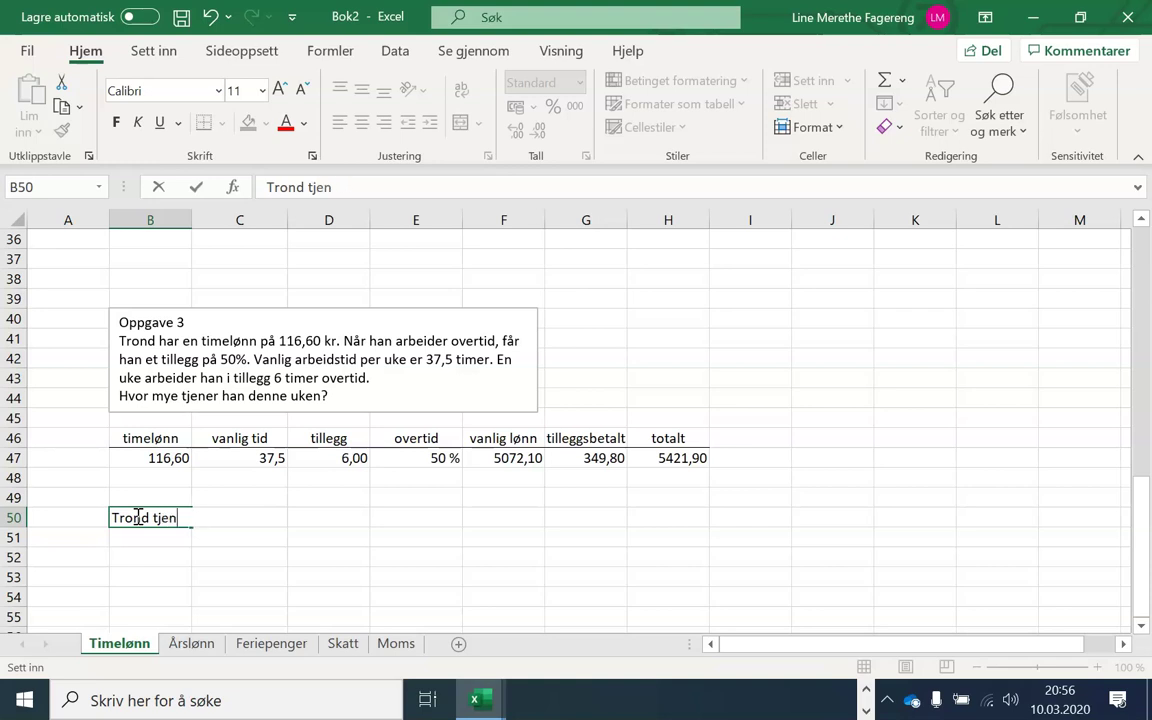
key(F2)
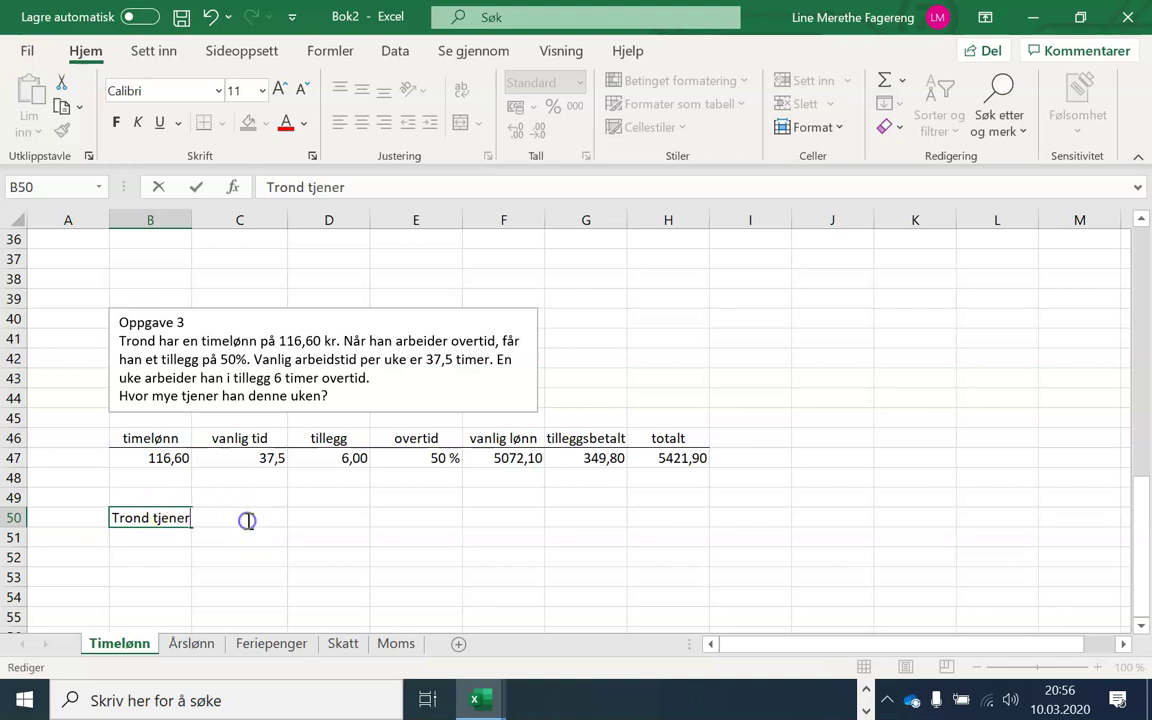
click(234, 545)
click(244, 517)
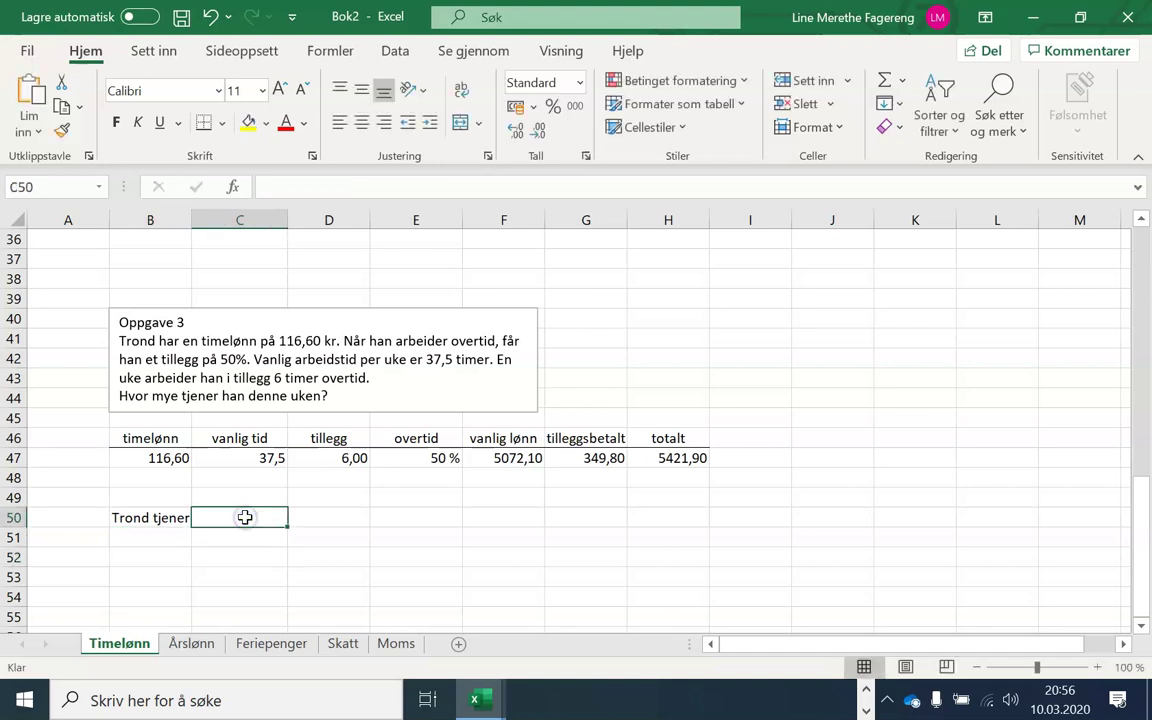
text(=)
click(666, 457)
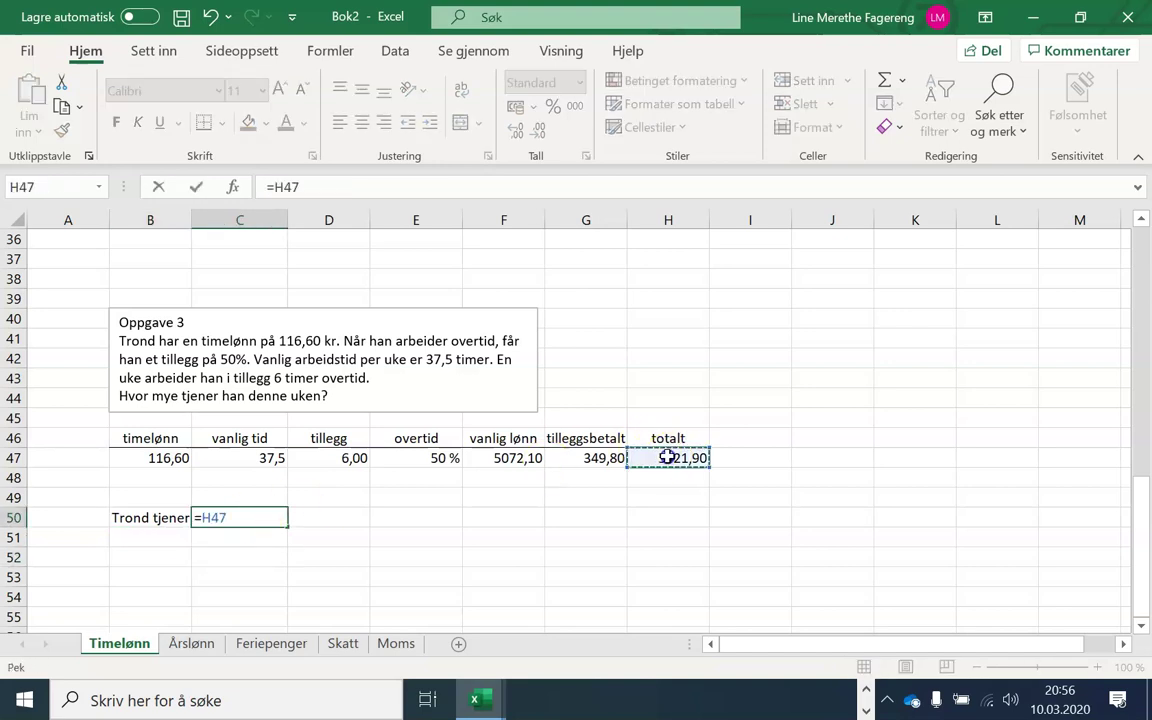
key(Return)
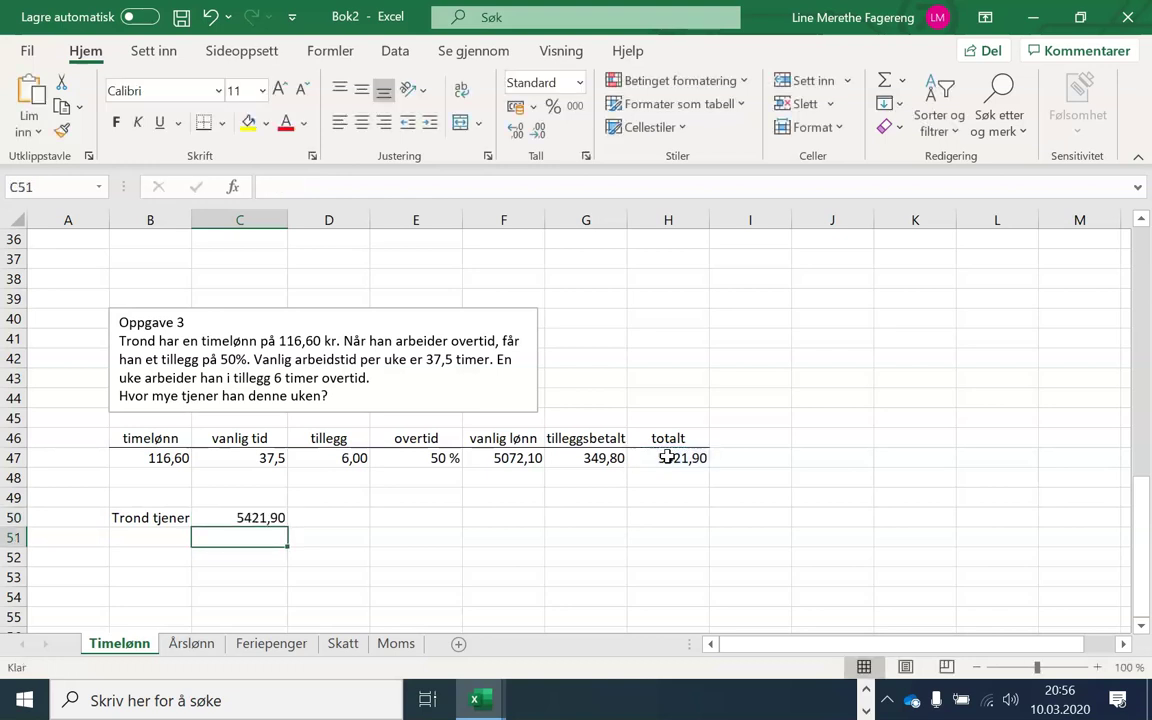
click(350, 517)
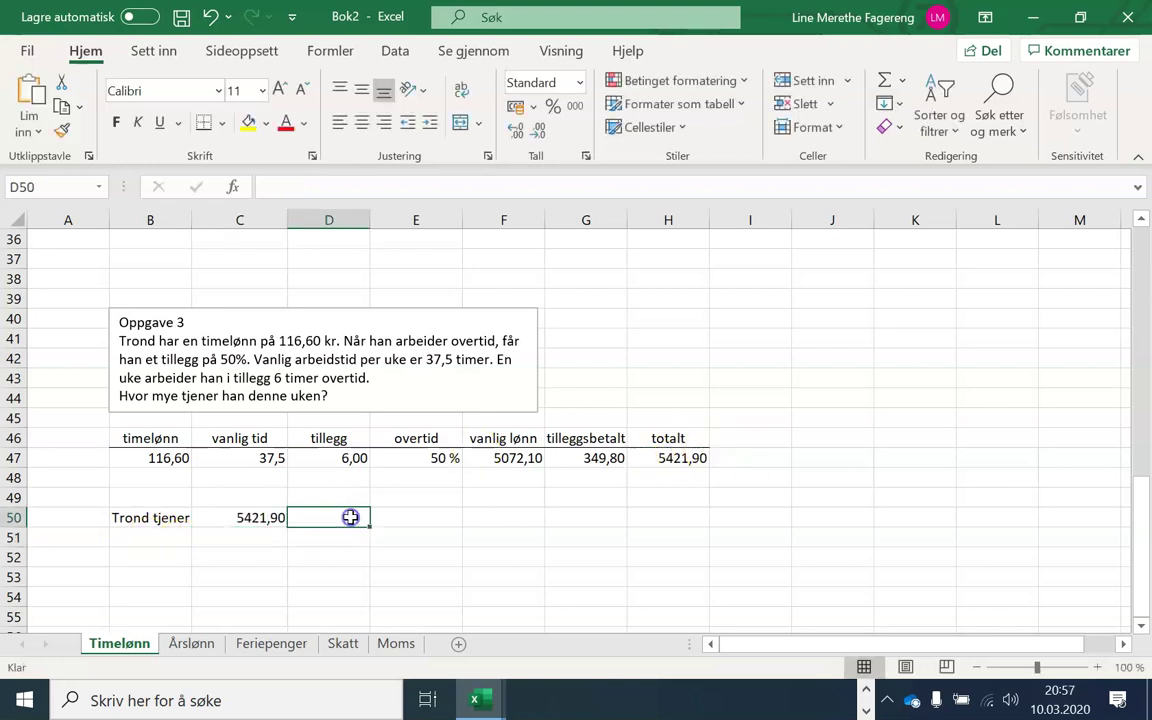
text(denne uken.)
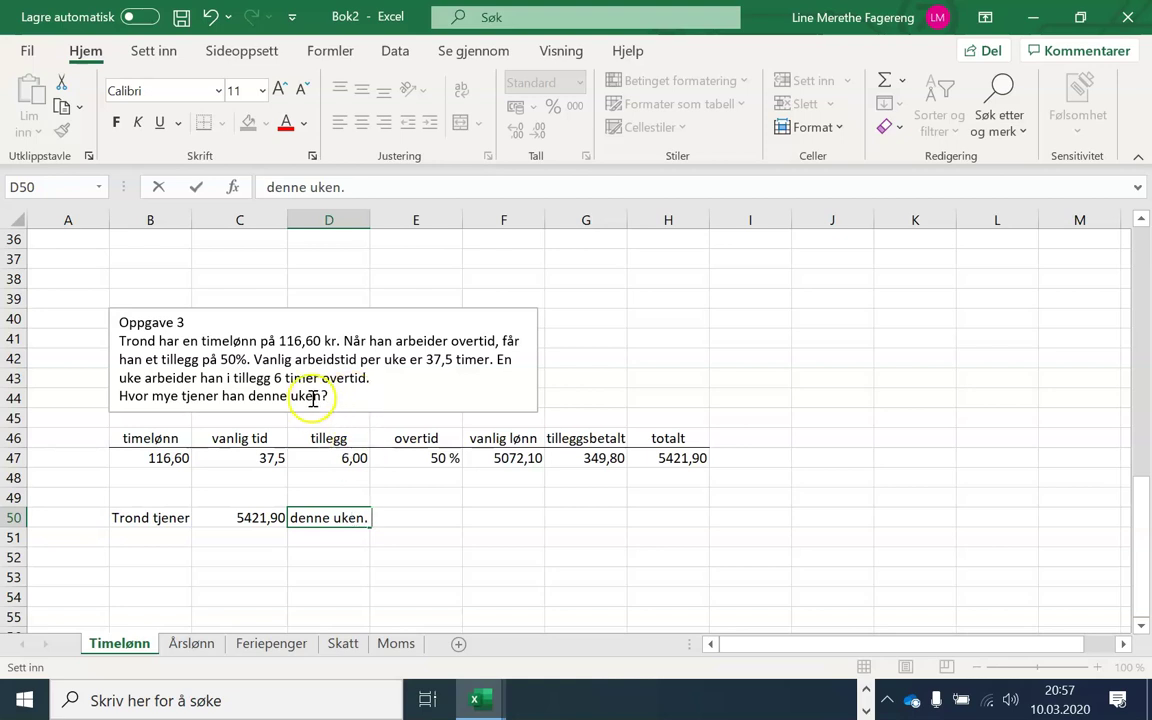
- Underline the B50:D50 answer sentence with a bottom double border
drag(141, 517, 340, 515)
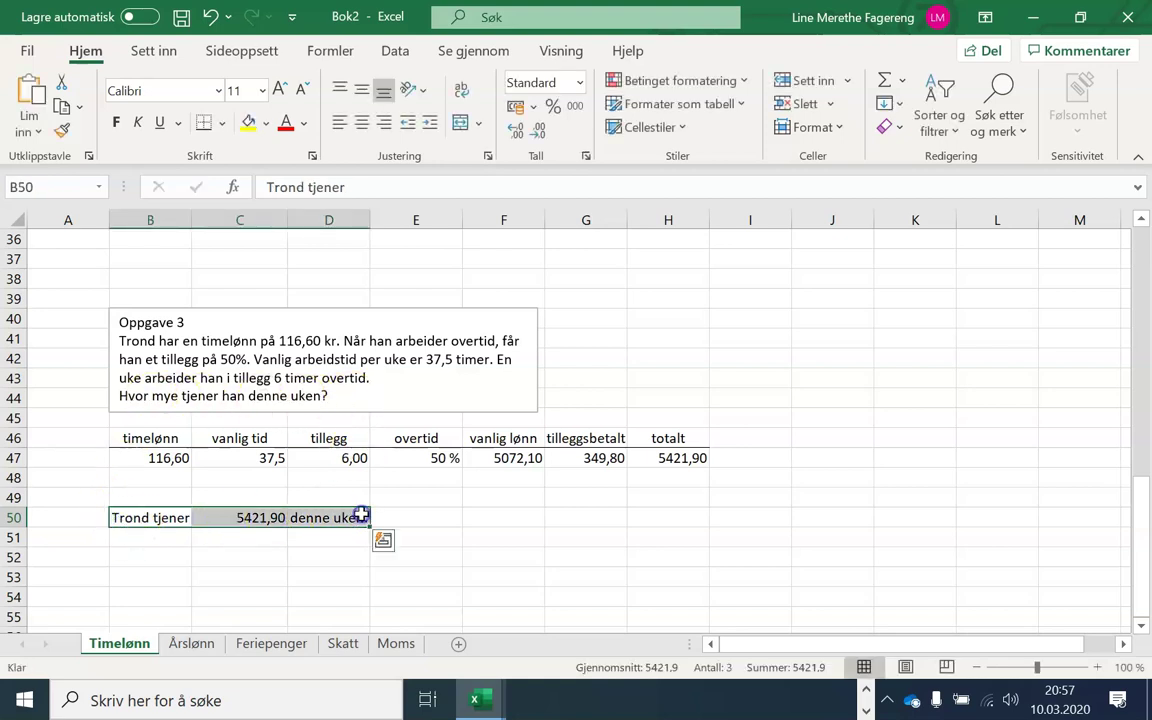
click(221, 122)
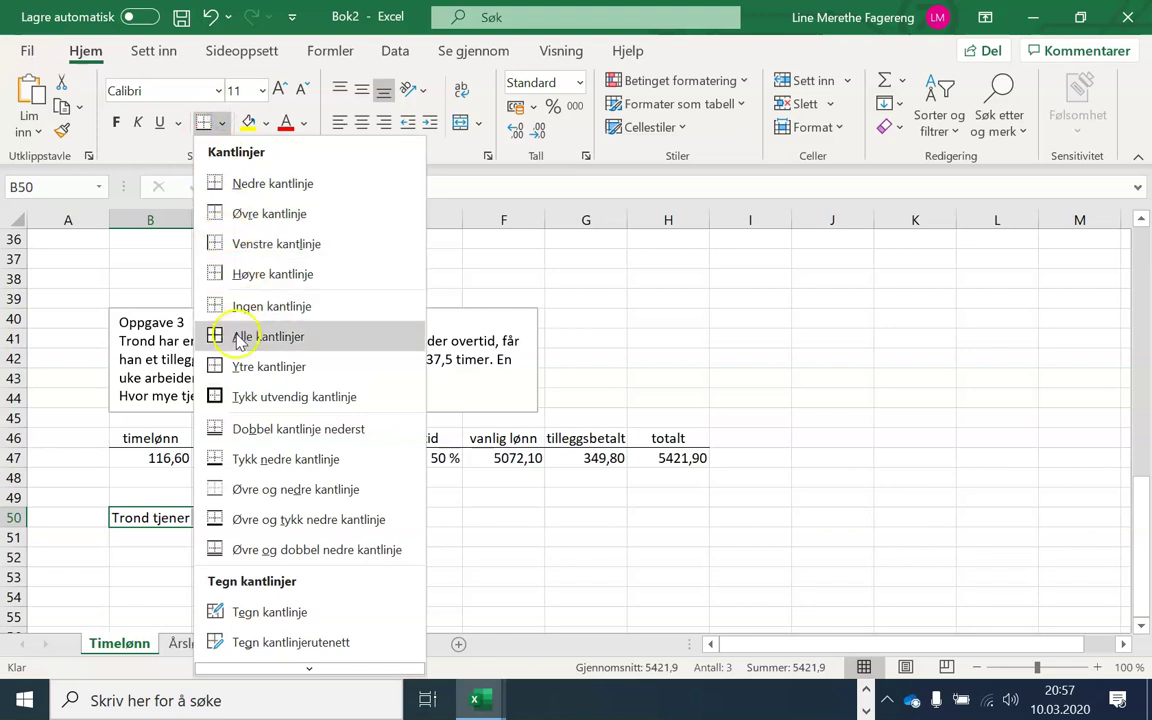
click(259, 421)
click(445, 514)
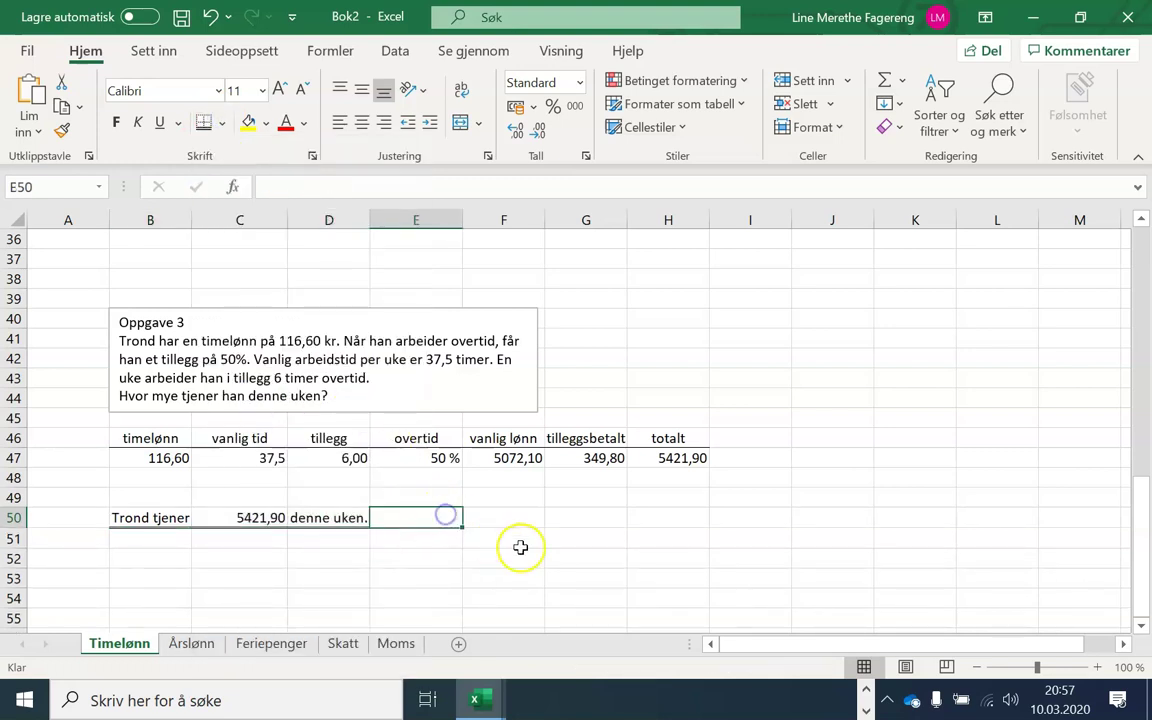
click(384, 566)
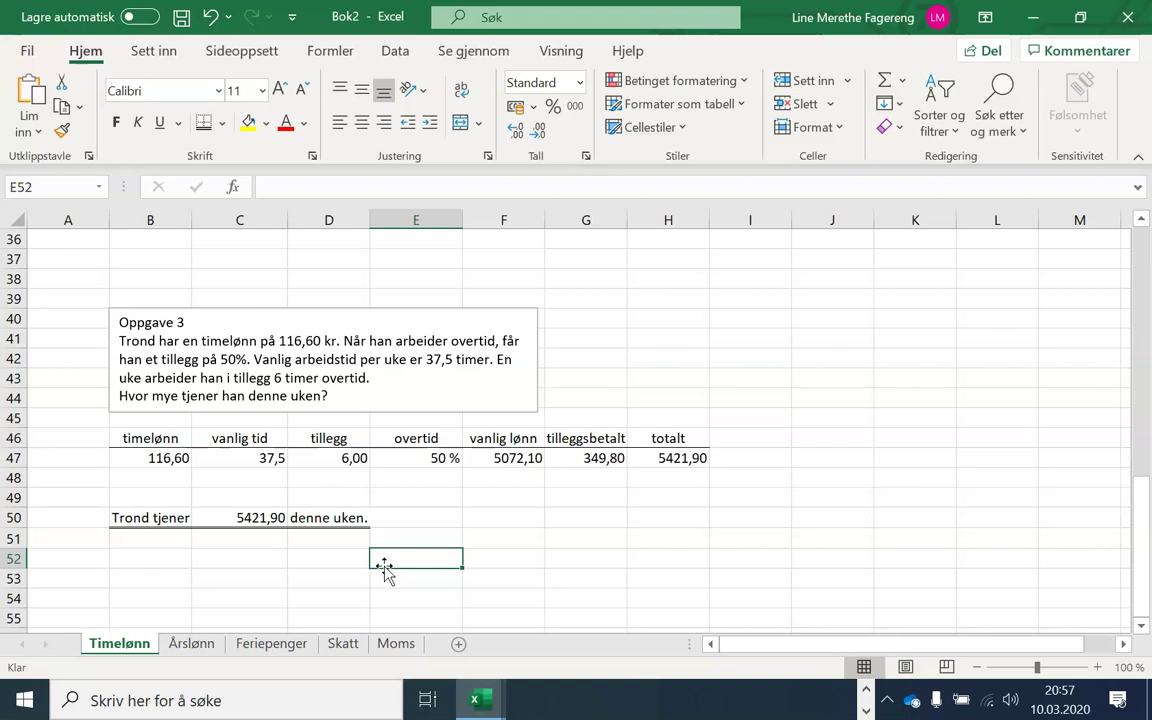
click(502, 495)
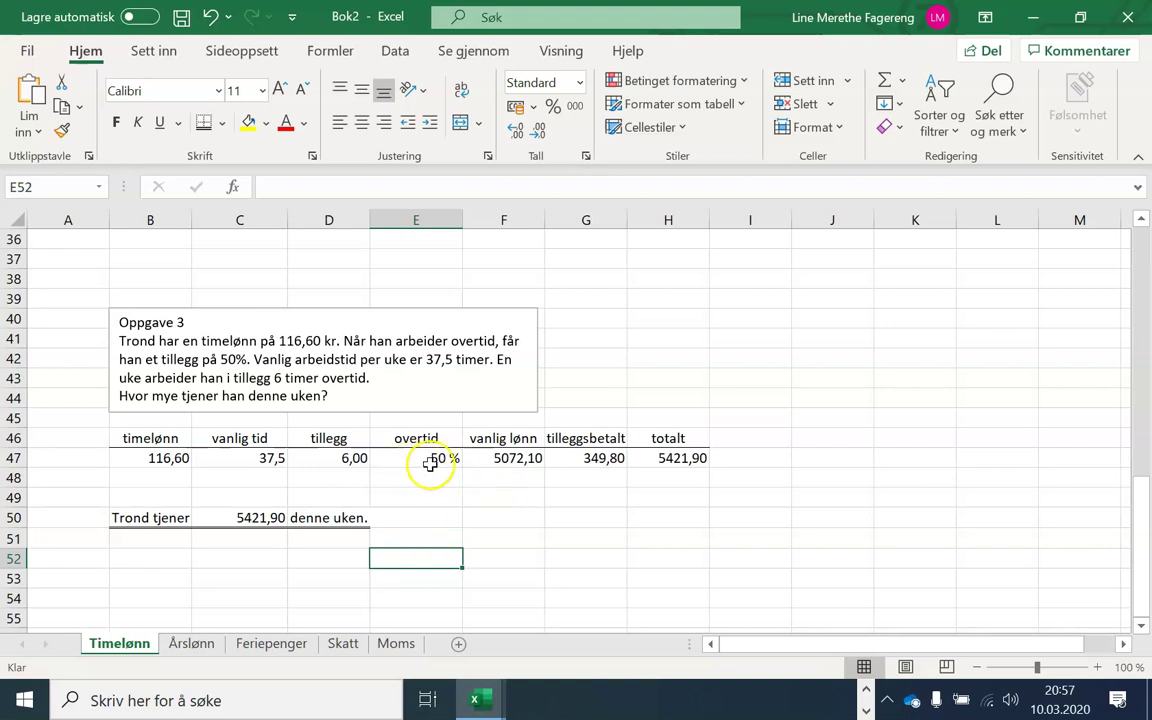